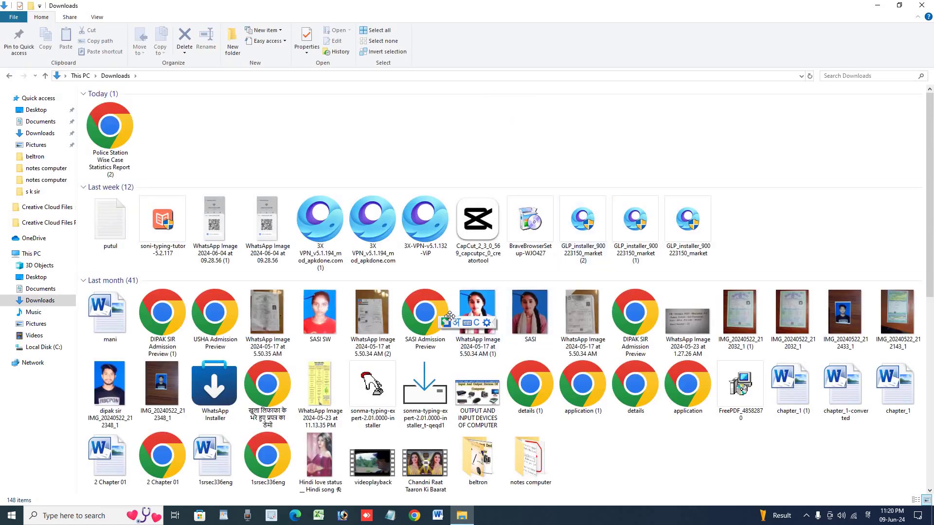
Step: Move the language bar aside and open chapter_4 from Downloads > beltron
{"action": "left_click_drag", "start_coordinate": [445, 322], "coordinate": [861, 498]}
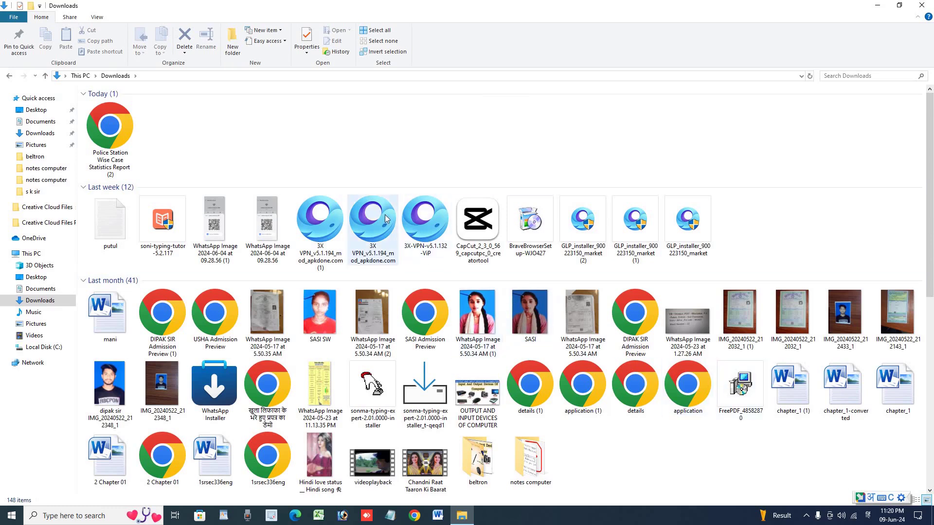
{"action": "scroll", "coordinate": [621, 294], "scroll_direction": "down", "scroll_amount": 2}
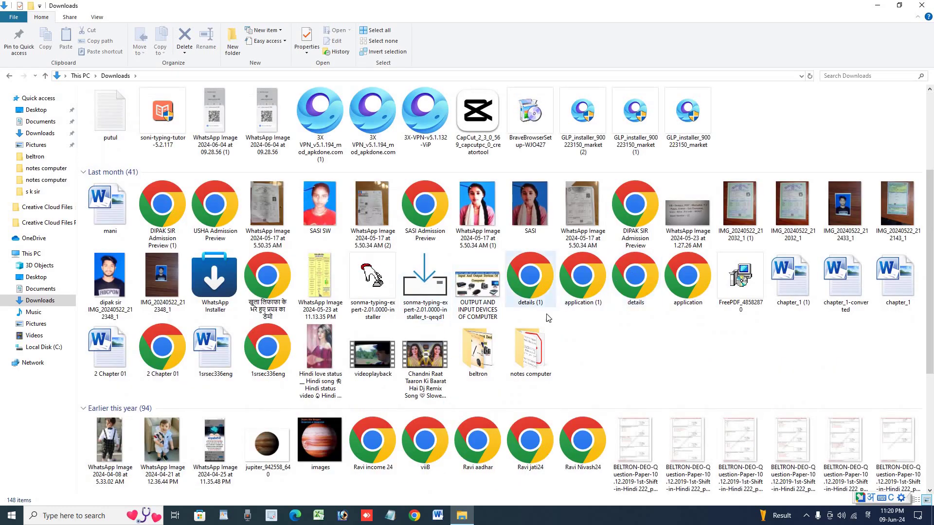
{"action": "double_click", "coordinate": [477, 355]}
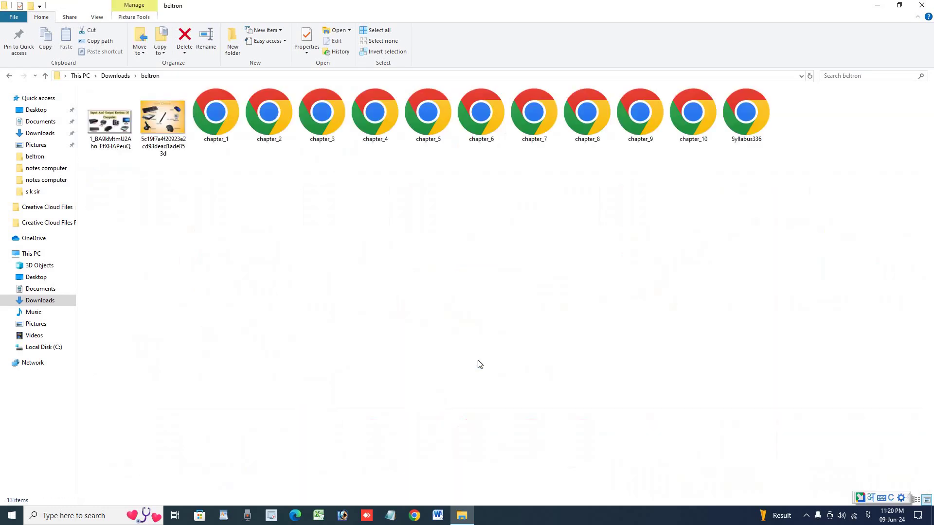
{"action": "left_click", "coordinate": [361, 130]}
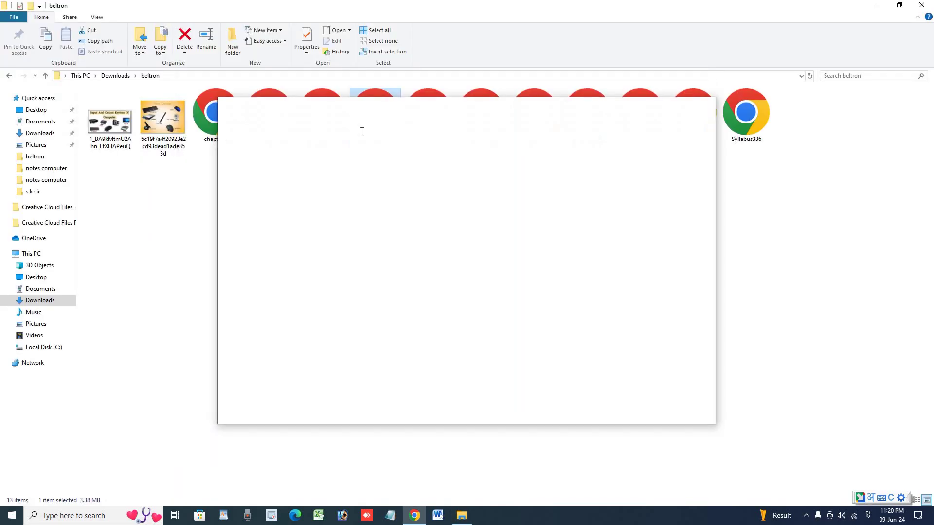
Step: Maximize the PDF viewer, set the page box to 1, and switch input to English (US)
{"action": "left_click", "coordinate": [690, 111]}
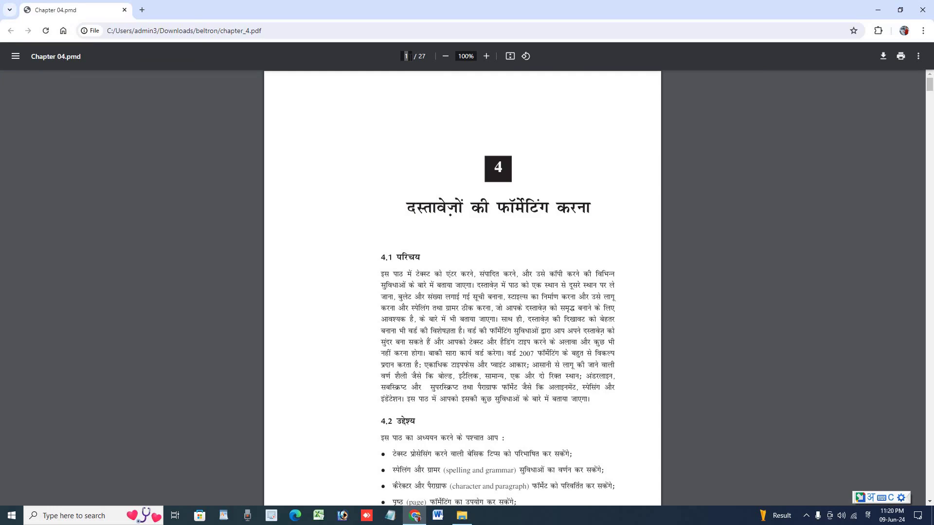
{"action": "type", "text": "19"}
{"action": "key", "text": "BackSpace"}
{"action": "type", "text": "1"}
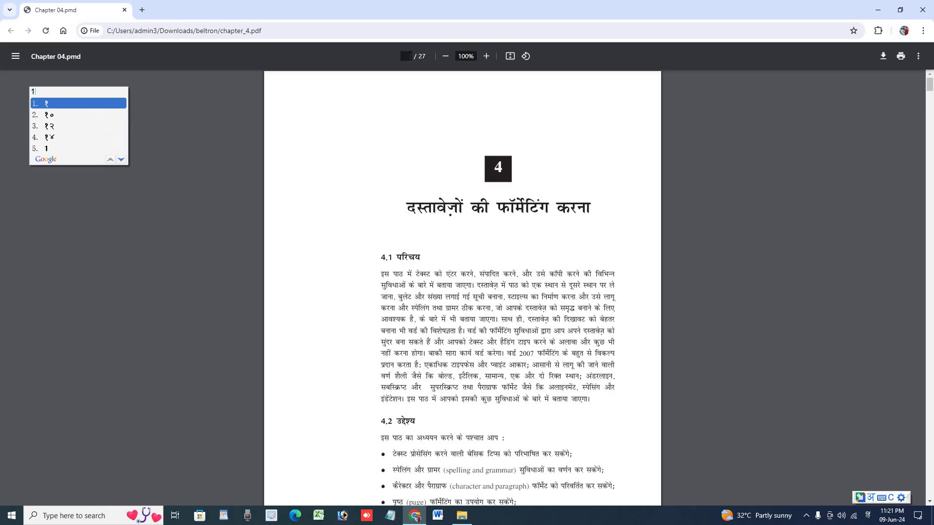
{"action": "key", "text": "super+space"}
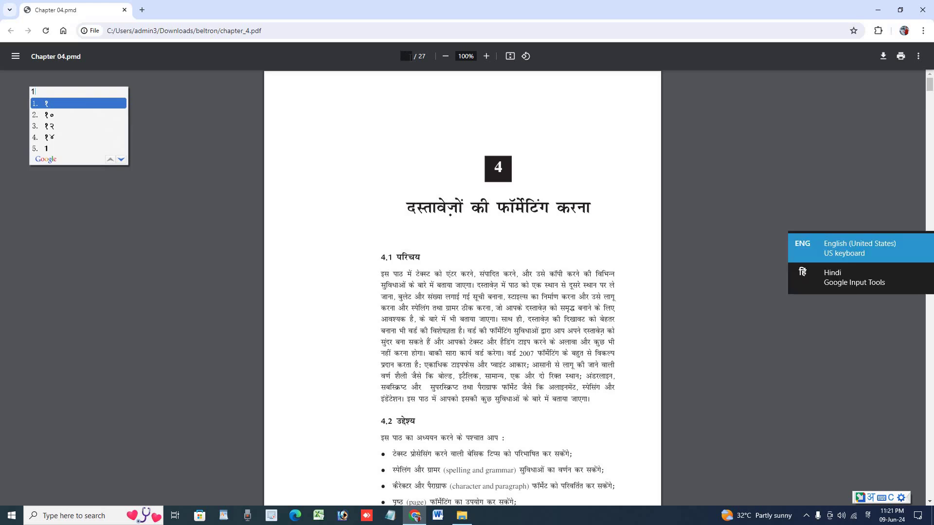
{"action": "key", "text": "super+space"}
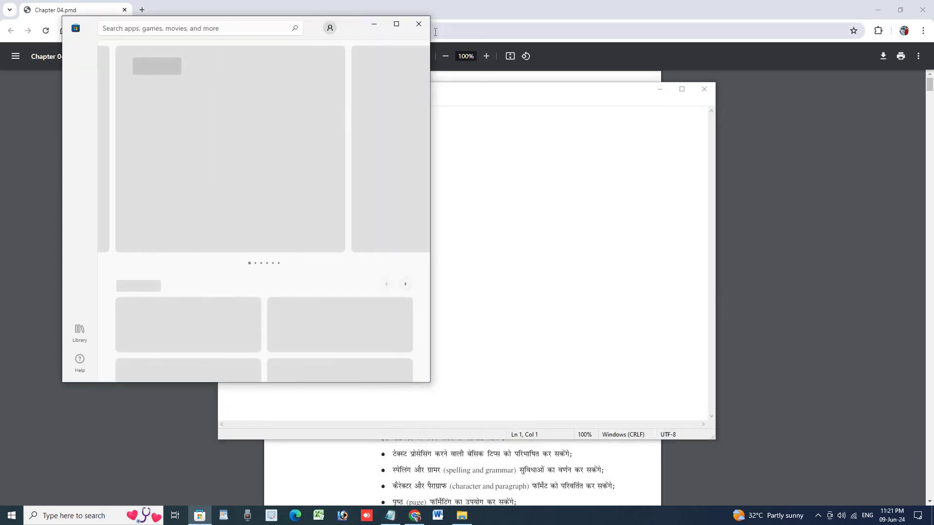
Step: Close the stray Notepad and Microsoft Store windows and bring the chapter_4 PDF forward
{"action": "left_click", "coordinate": [419, 25]}
{"action": "left_click", "coordinate": [704, 89]}
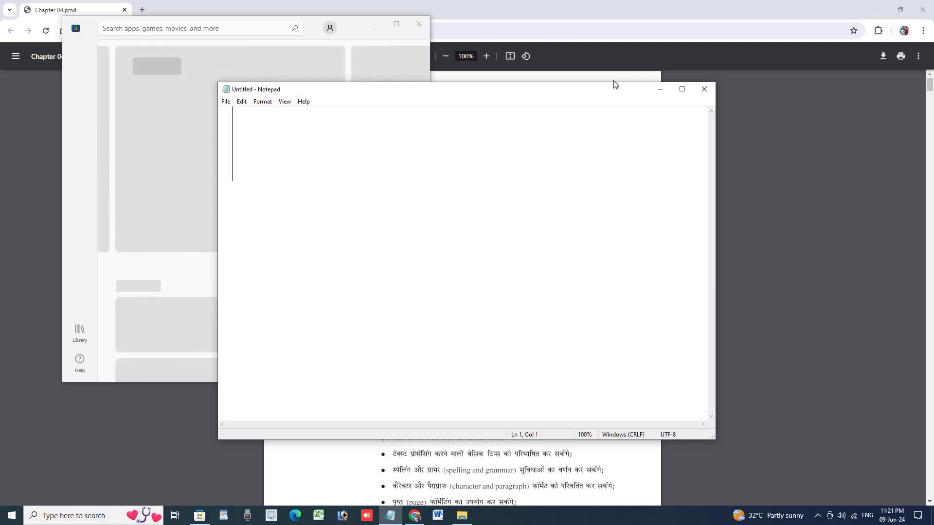
{"action": "left_click", "coordinate": [704, 89]}
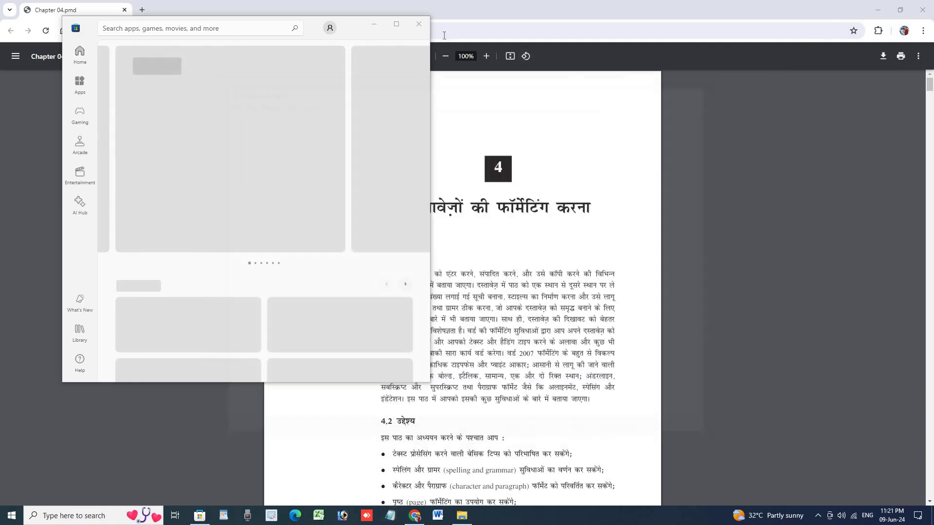
{"action": "left_click", "coordinate": [419, 25]}
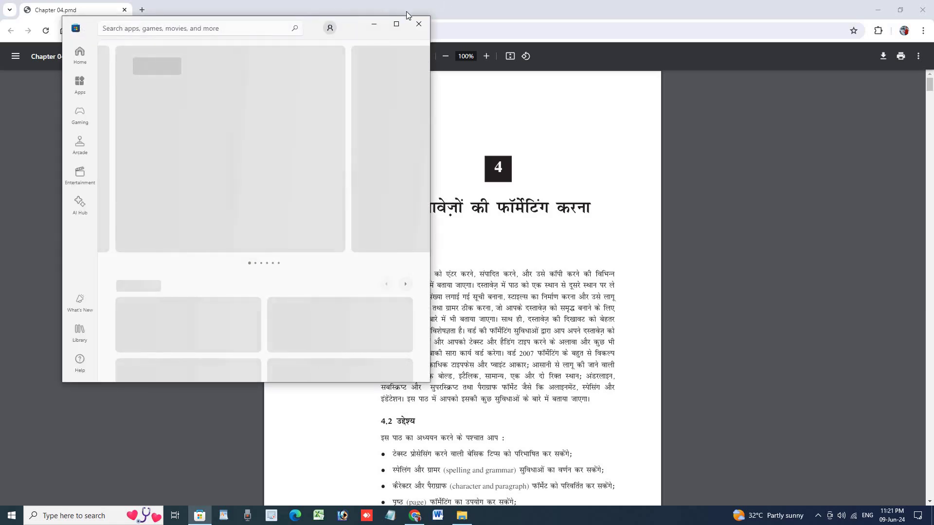
{"action": "left_click", "coordinate": [436, 120]}
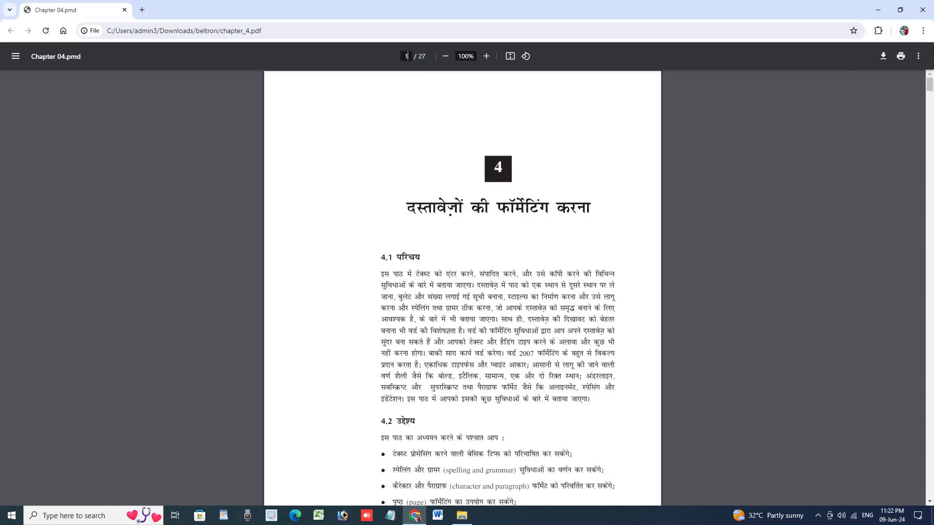
Step: Jump to page 19 and zoom to 300% to read margin steps 2–5
{"action": "type", "text": "9"}
{"action": "key", "text": "Return"}
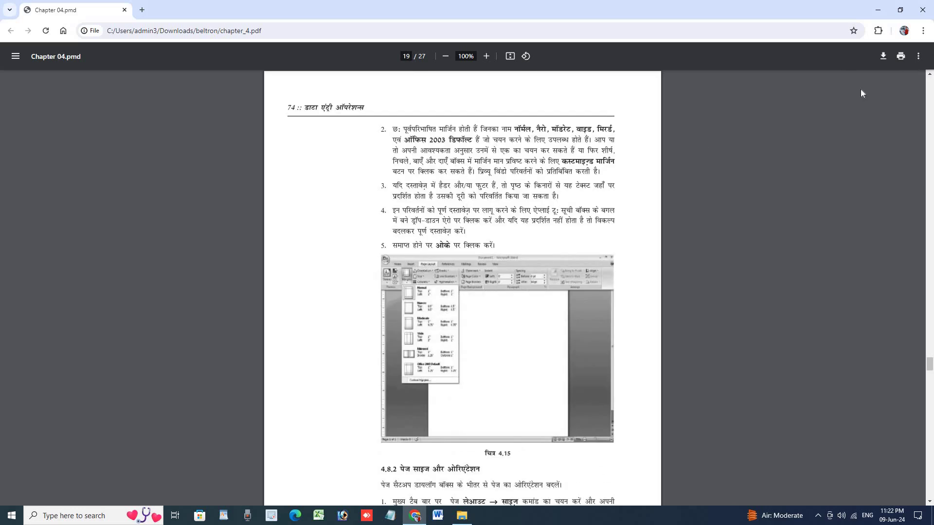
{"action": "left_click", "coordinate": [491, 58]}
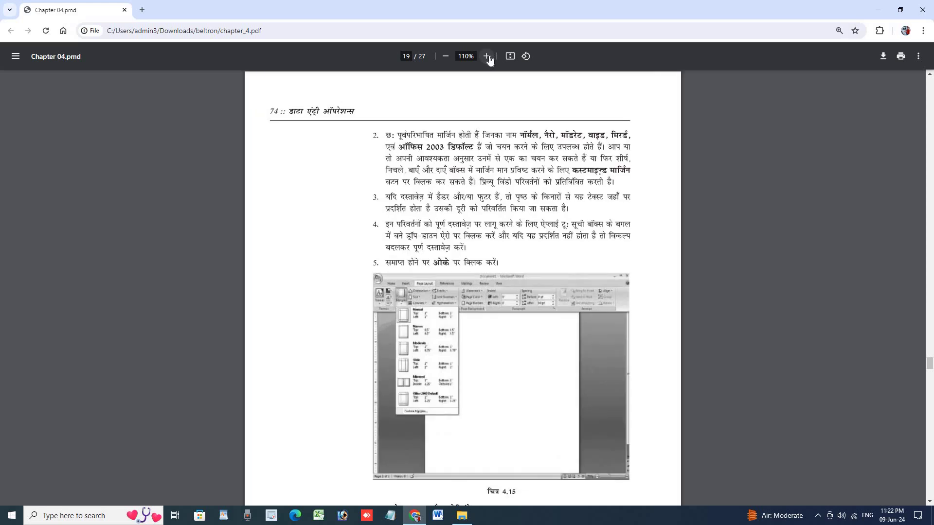
{"action": "left_click", "coordinate": [491, 58]}
{"action": "left_click", "coordinate": [490, 59]}
{"action": "left_click", "coordinate": [490, 59]}
{"action": "left_click", "coordinate": [490, 60]}
{"action": "left_click", "coordinate": [489, 59]}
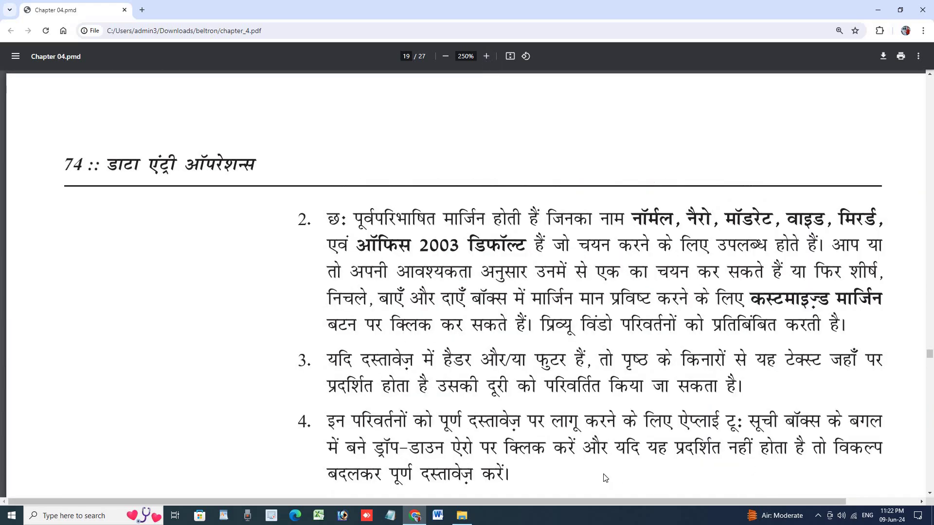
{"action": "left_click_drag", "start_coordinate": [474, 501], "coordinate": [526, 501]}
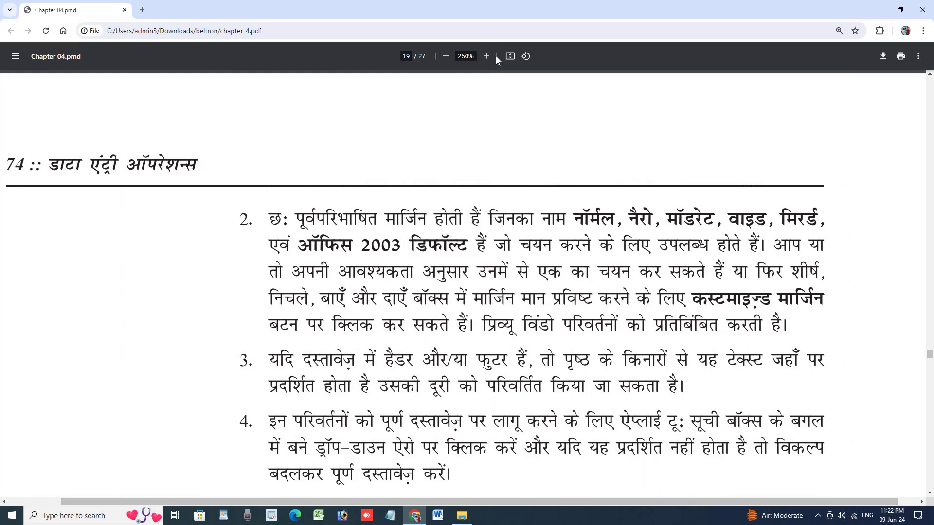
{"action": "left_click", "coordinate": [486, 57]}
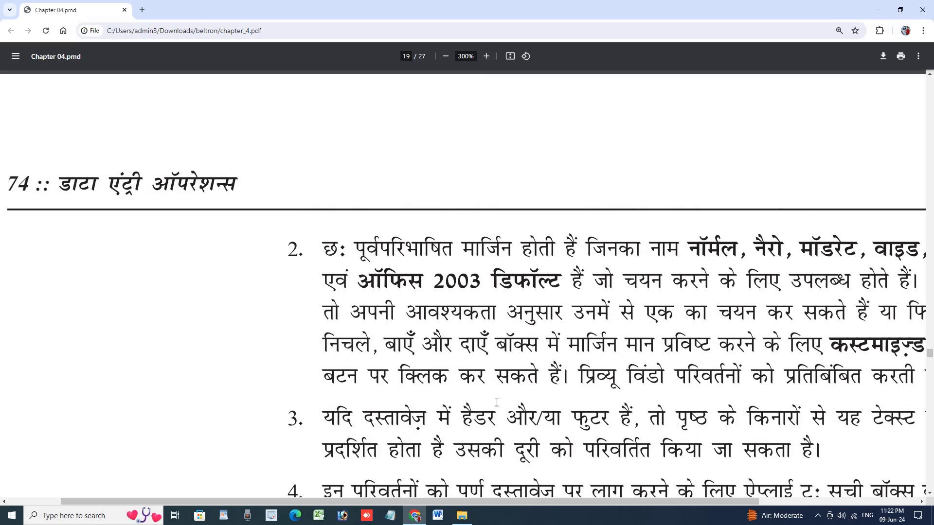
{"action": "left_click_drag", "start_coordinate": [357, 501], "coordinate": [477, 501]}
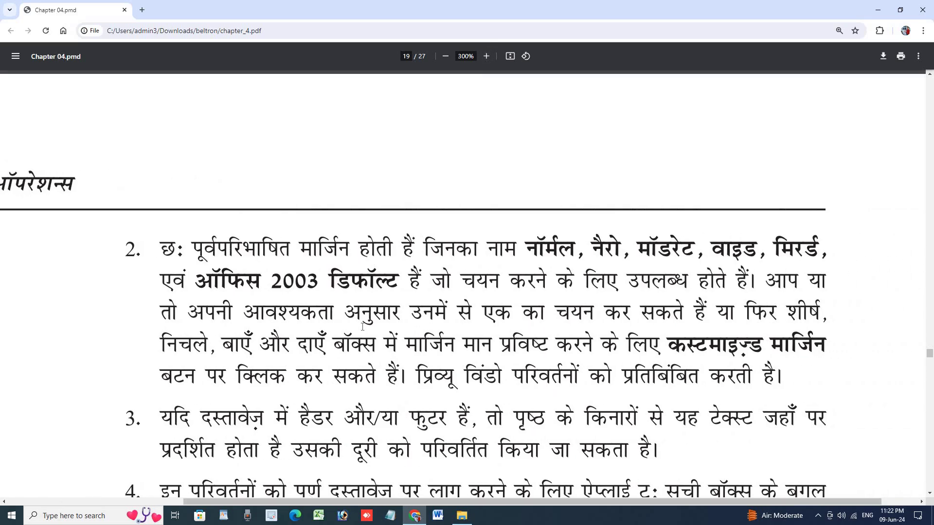
{"action": "scroll", "coordinate": [361, 326], "scroll_direction": "down", "scroll_amount": 3}
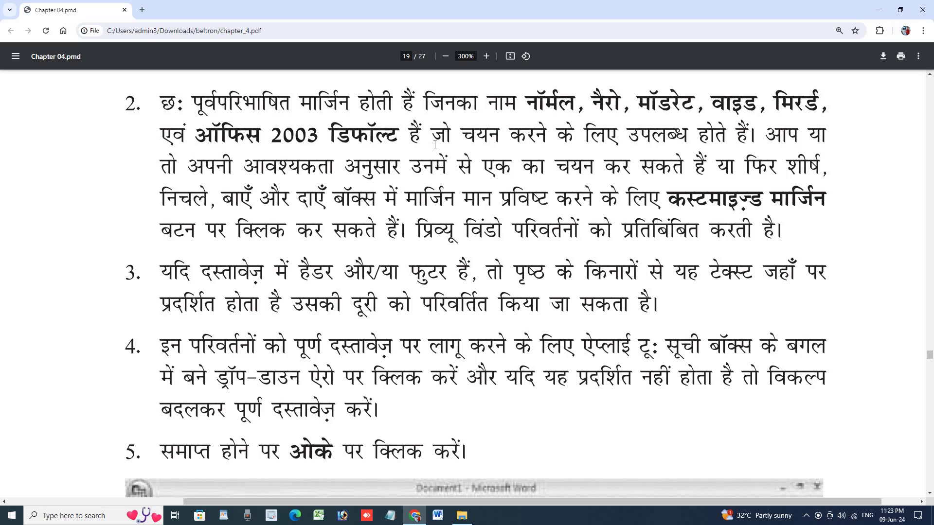
Step: Launch Word 2010, dismiss the activation wizard, and maximize its window
{"action": "left_click", "coordinate": [438, 515]}
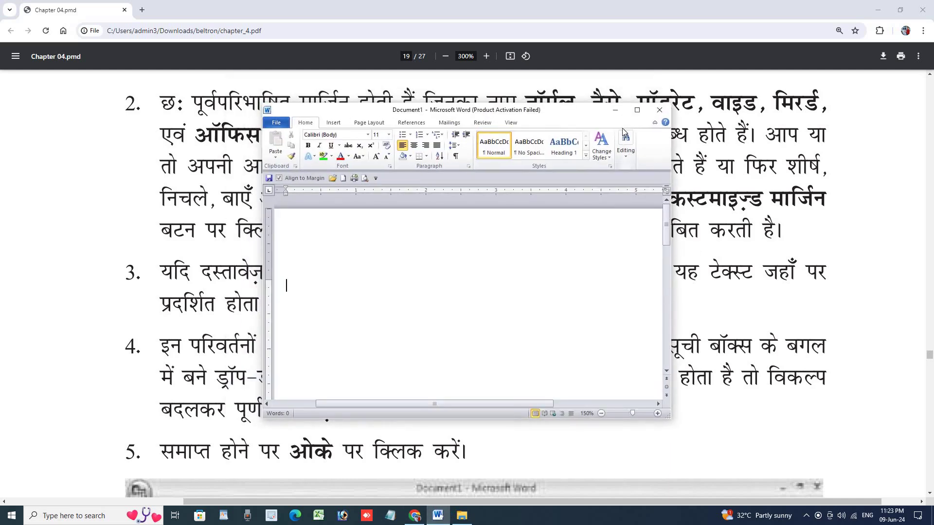
{"action": "key", "text": "Escape"}
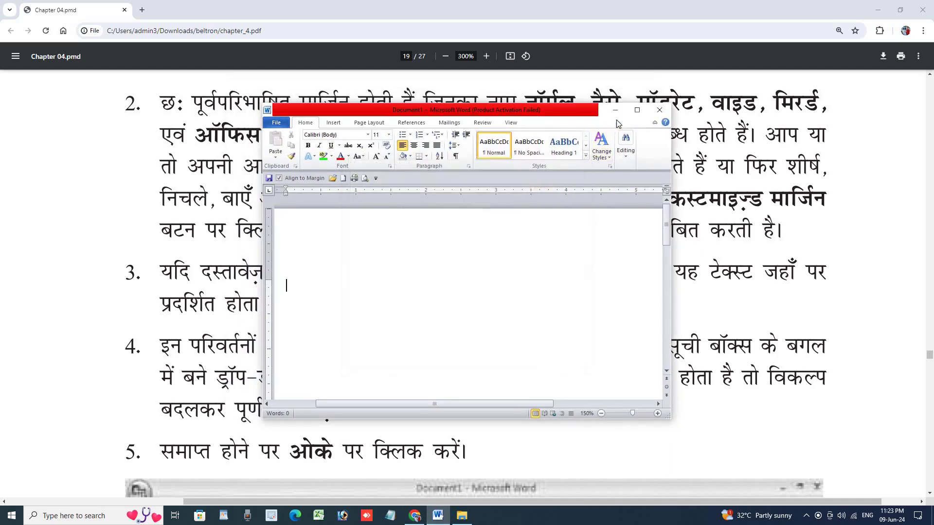
{"action": "left_click", "coordinate": [635, 112]}
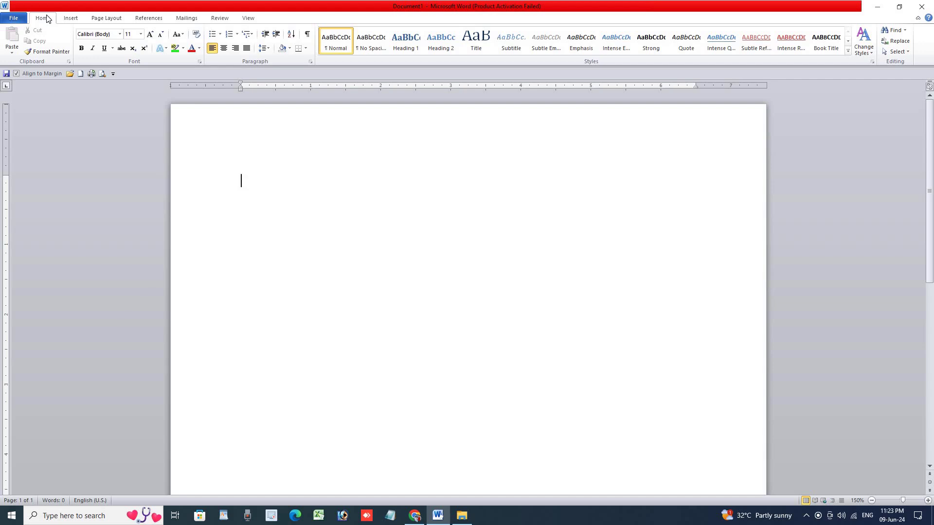
Step: Glance at the Insert and Home tabs, then switch back to the Chrome PDF
{"action": "left_click", "coordinate": [68, 21]}
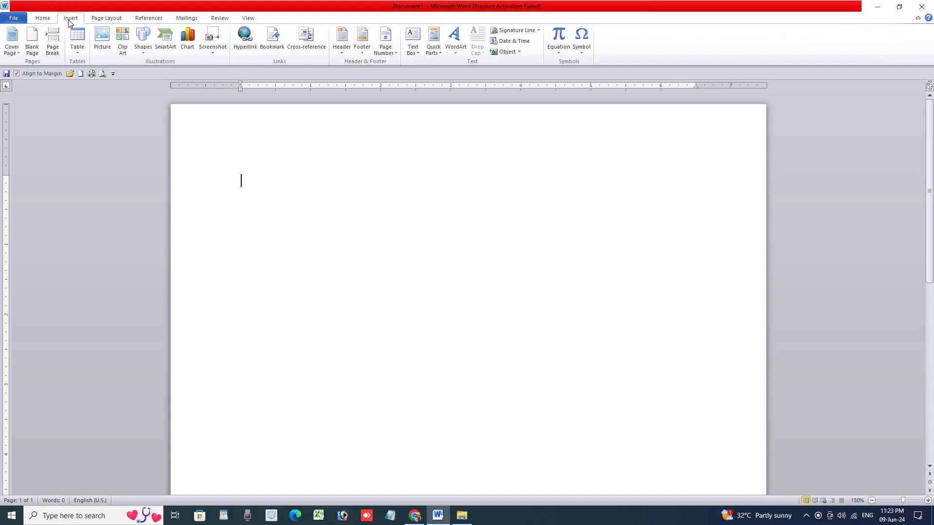
{"action": "left_click", "coordinate": [44, 19]}
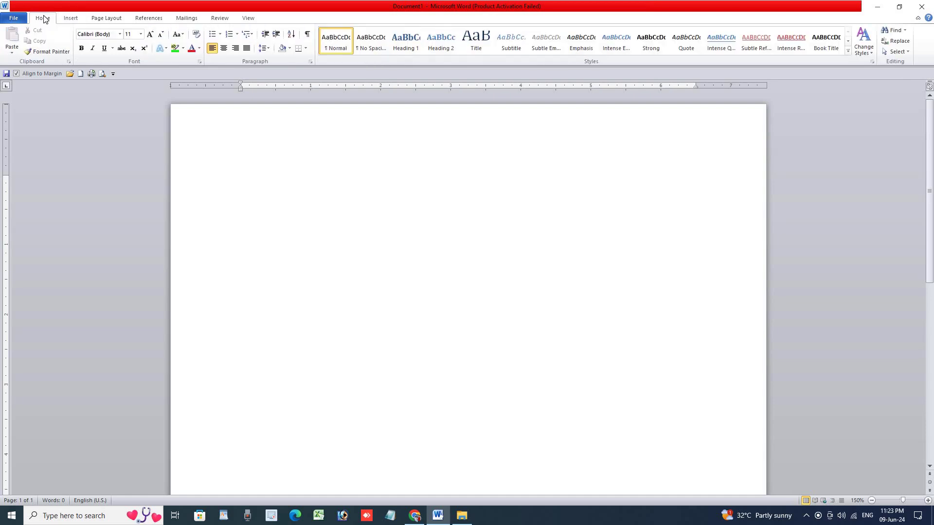
{"action": "left_click", "coordinate": [921, 7]}
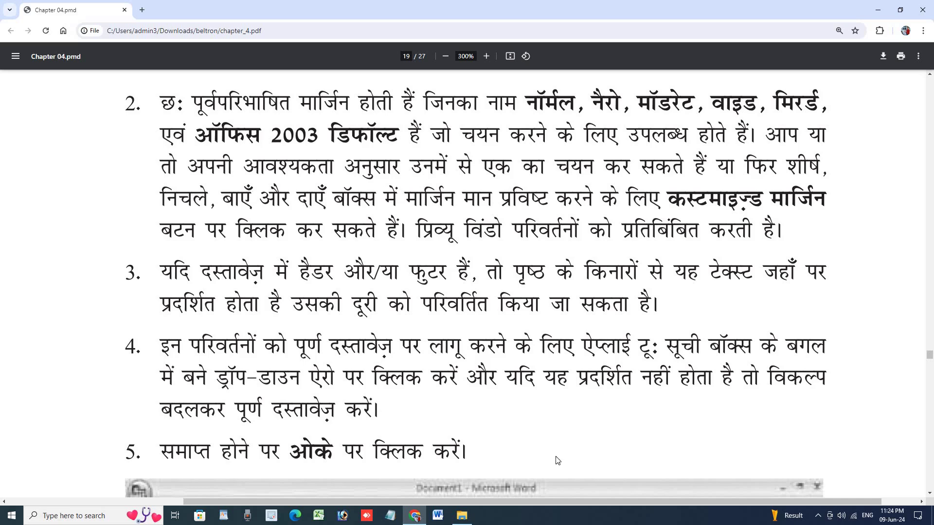
{"action": "left_click", "coordinate": [438, 516]}
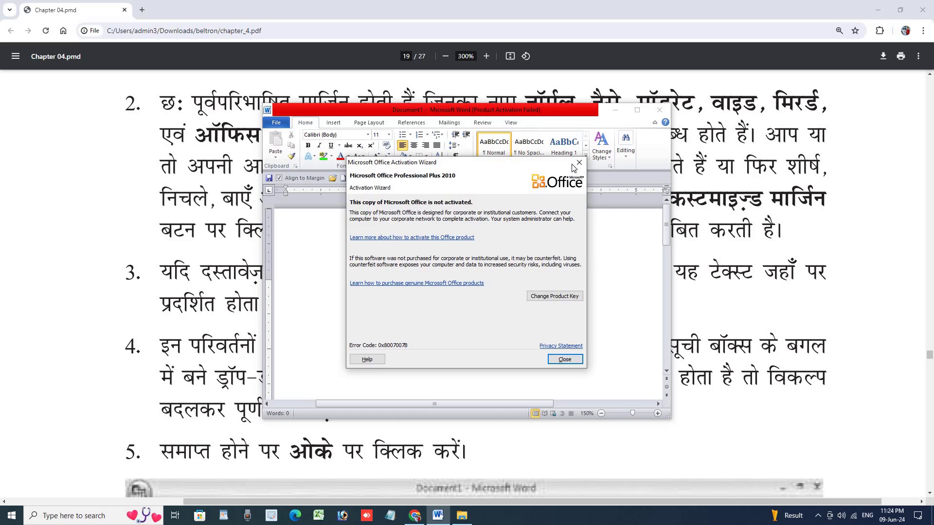
{"action": "left_click", "coordinate": [578, 162]}
{"action": "left_click_drag", "start_coordinate": [216, 231], "coordinate": [226, 231]}
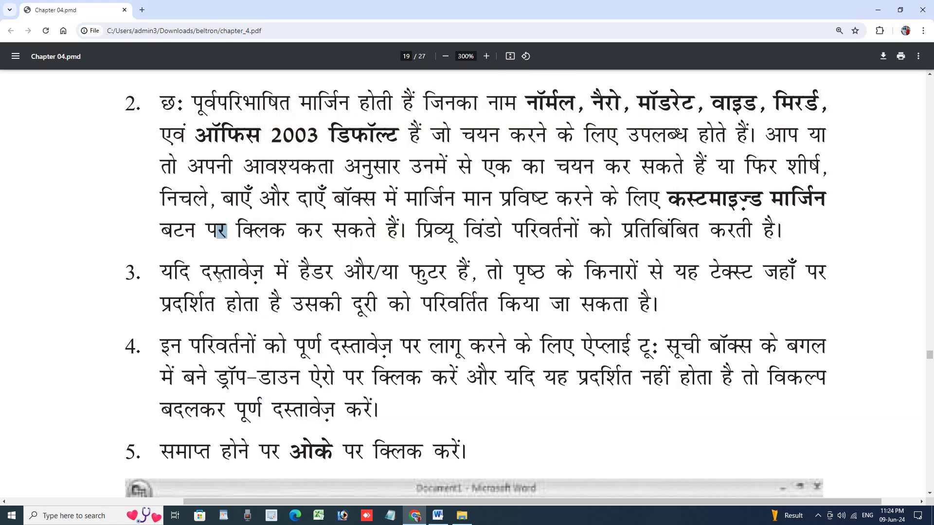
{"action": "left_click", "coordinate": [317, 279]}
Step: Bring Word back full-screen and insert the Blank header from the Insert tab's Header gallery
{"action": "left_click", "coordinate": [438, 515]}
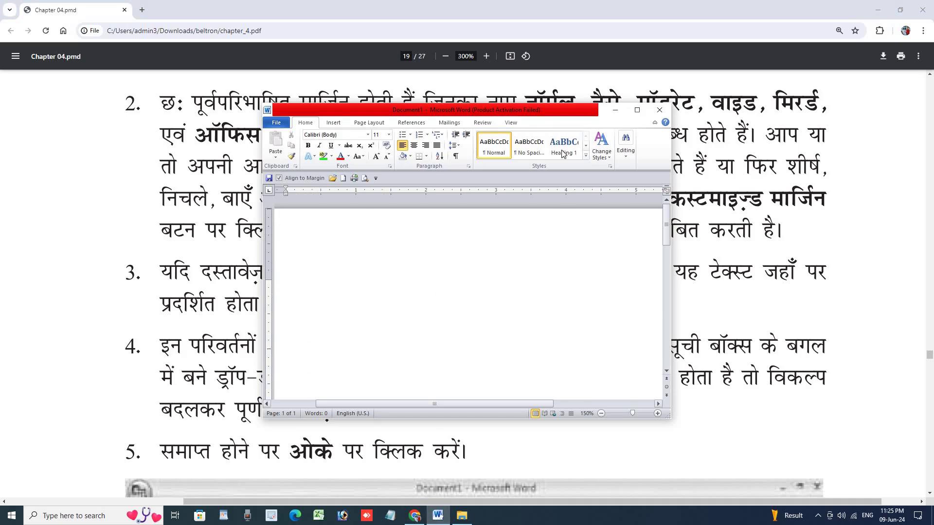
{"action": "left_click", "coordinate": [637, 109]}
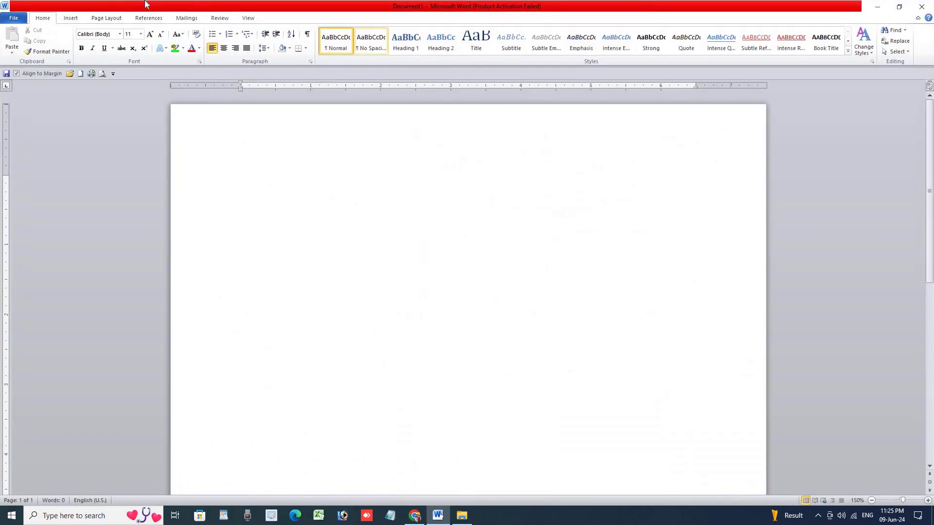
{"action": "left_click", "coordinate": [72, 18]}
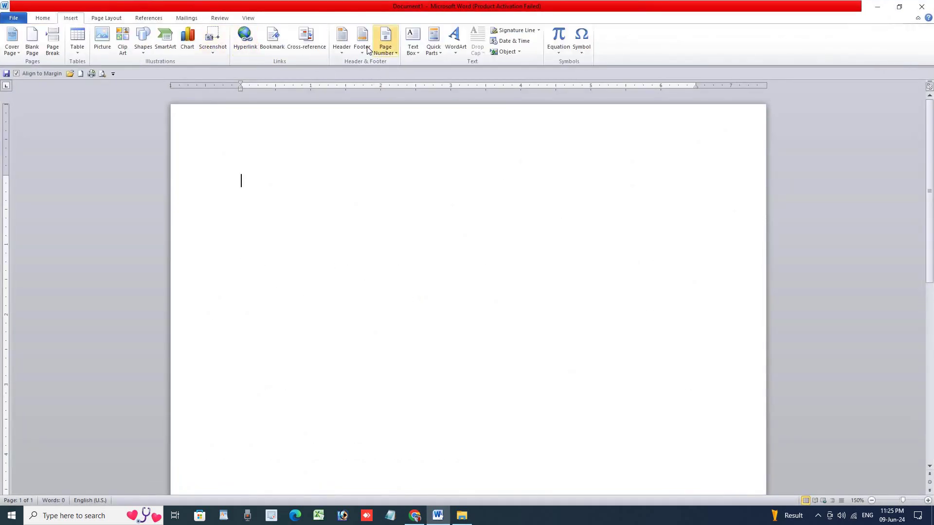
{"action": "left_click", "coordinate": [342, 39]}
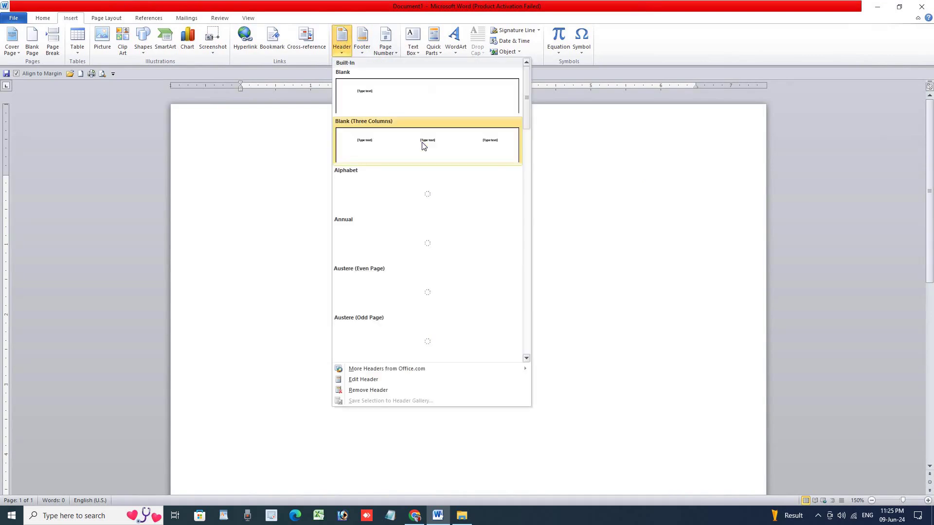
{"action": "left_click", "coordinate": [390, 100]}
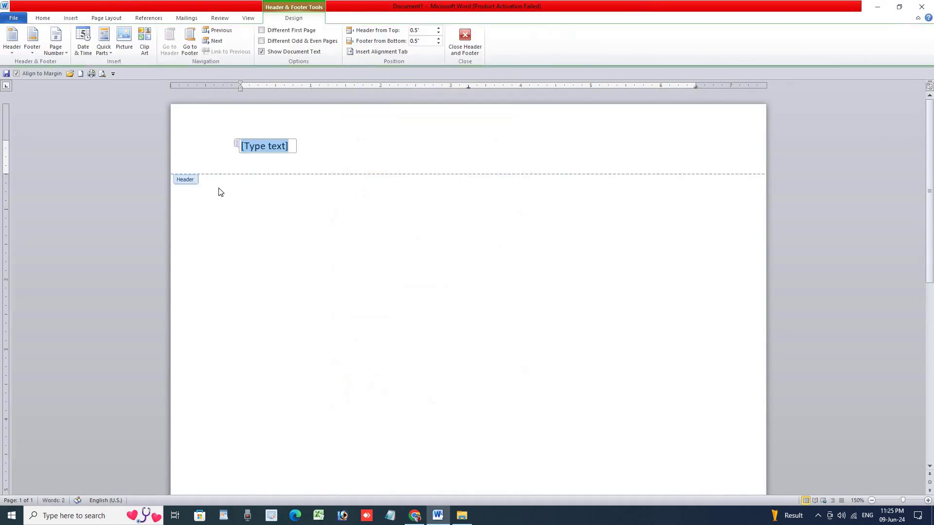
{"action": "scroll", "coordinate": [163, 179], "scroll_direction": "down", "scroll_amount": 1}
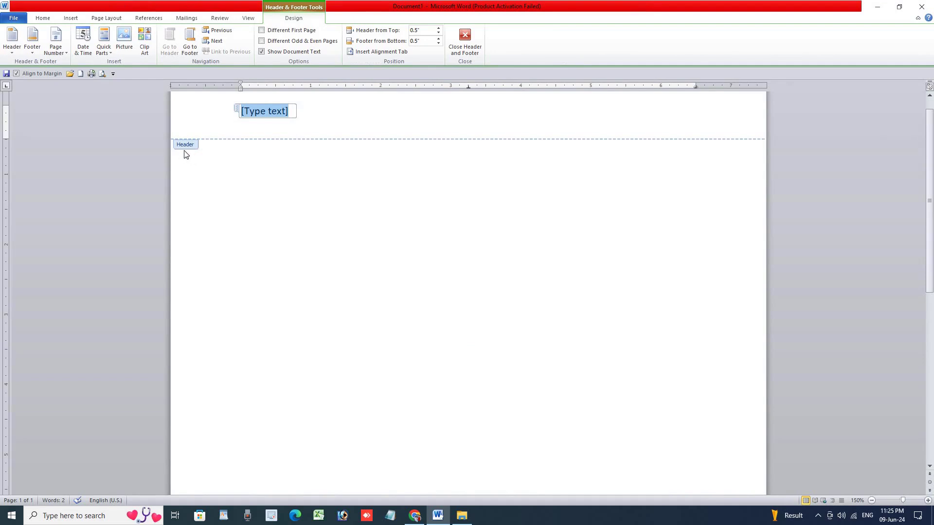
Step: Drag the header marker on the vertical ruler to set Header from Top to 0.44"
{"action": "scroll", "coordinate": [250, 343], "scroll_direction": "down", "scroll_amount": 8}
{"action": "scroll", "coordinate": [219, 385], "scroll_direction": "down", "scroll_amount": 2}
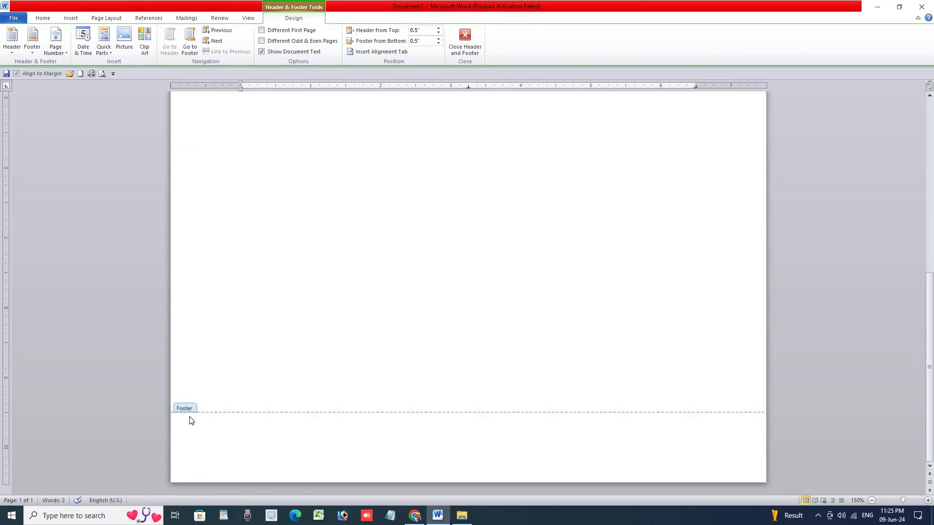
{"action": "scroll", "coordinate": [183, 354], "scroll_direction": "up", "scroll_amount": 10}
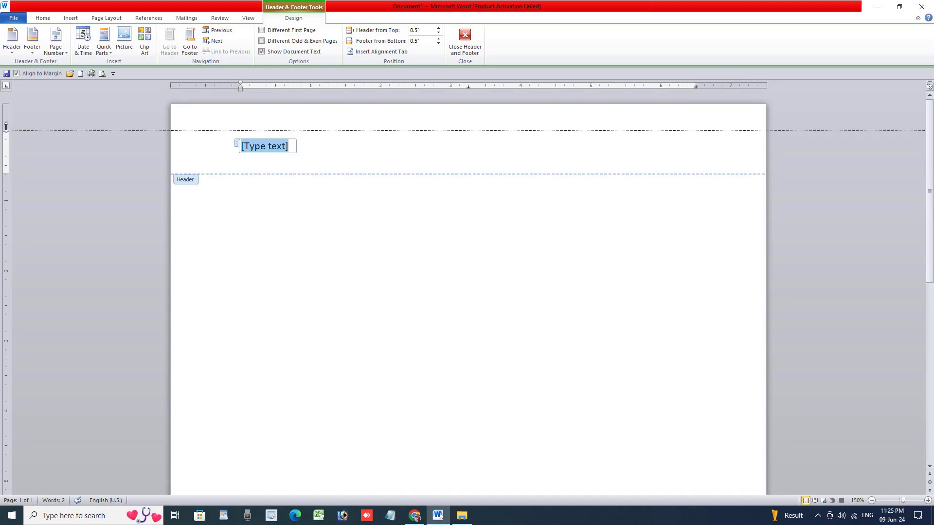
{"action": "mouse_move", "coordinate": [5, 141]}
{"action": "left_mouse_down"}
{"action": "mouse_move", "coordinate": [6, 129]}
{"action": "mouse_move", "coordinate": [7, 141]}
{"action": "left_mouse_up"}
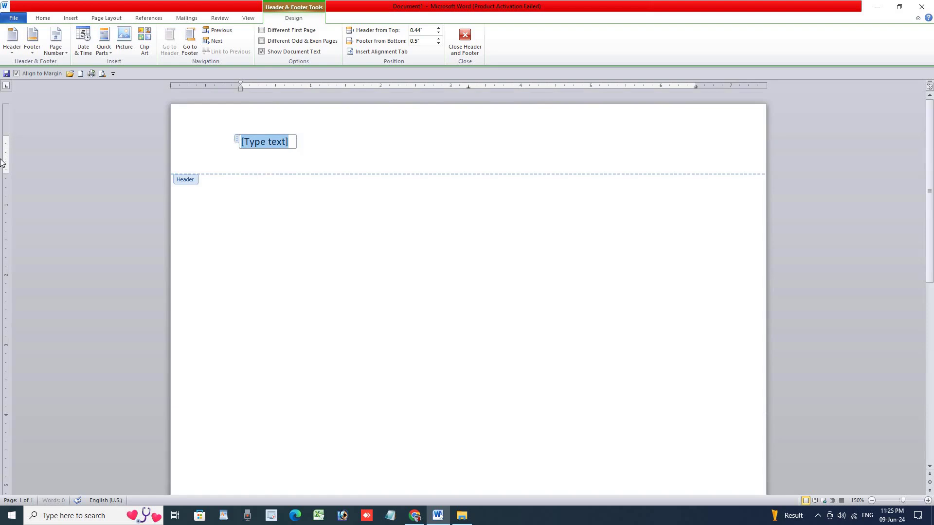
{"action": "left_click_drag", "start_coordinate": [6, 174], "coordinate": [8, 210]}
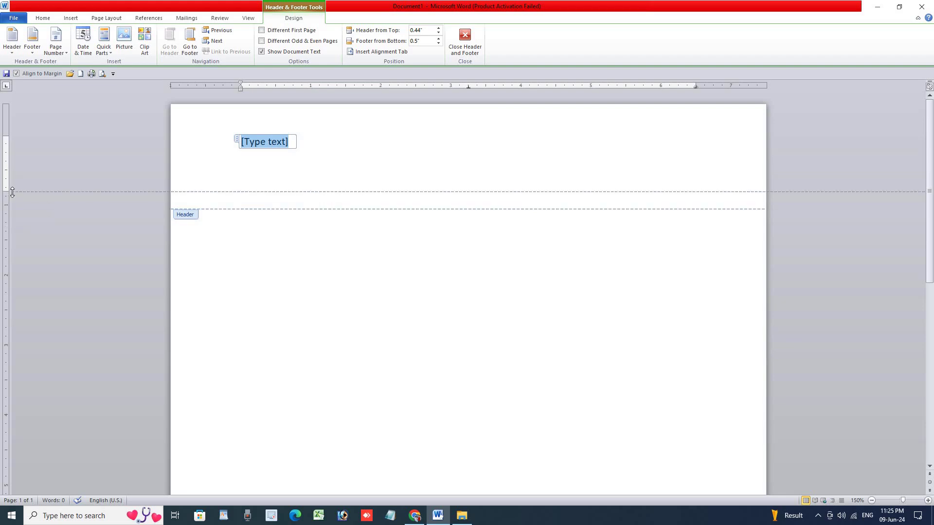
{"action": "left_click_drag", "start_coordinate": [8, 210], "coordinate": [13, 192]}
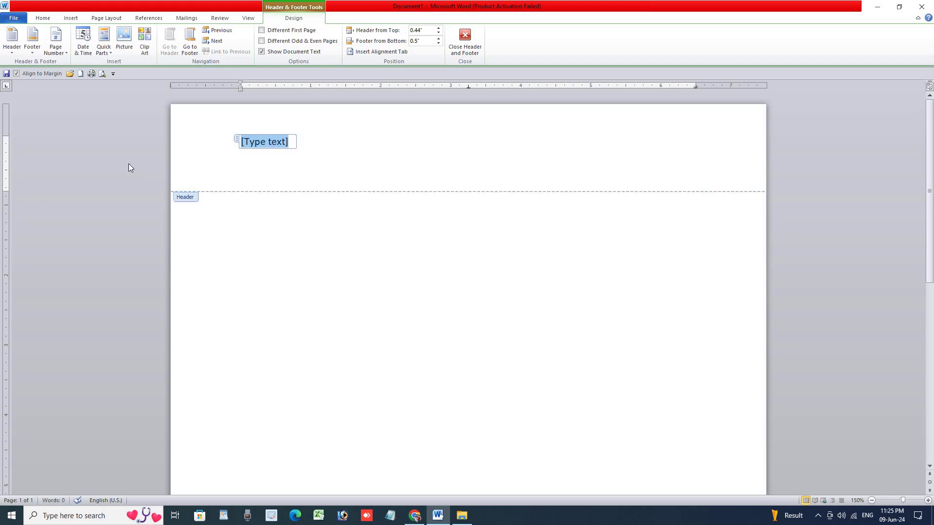
Step: Type GSFDGDF as the header text, then reopen the header after leaving it
{"action": "type", "text": "GSFDGDF"}
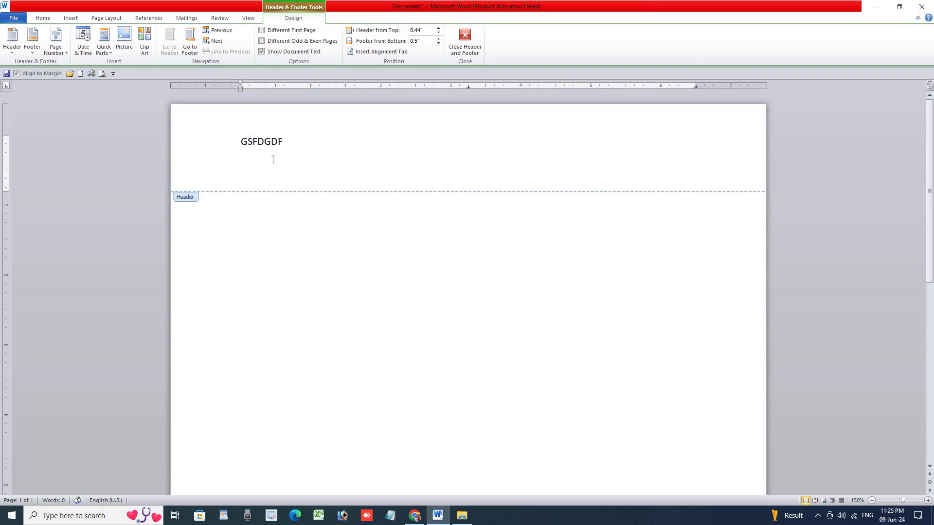
{"action": "scroll", "coordinate": [271, 200], "scroll_direction": "down", "scroll_amount": 10}
{"action": "double_click", "coordinate": [290, 408]}
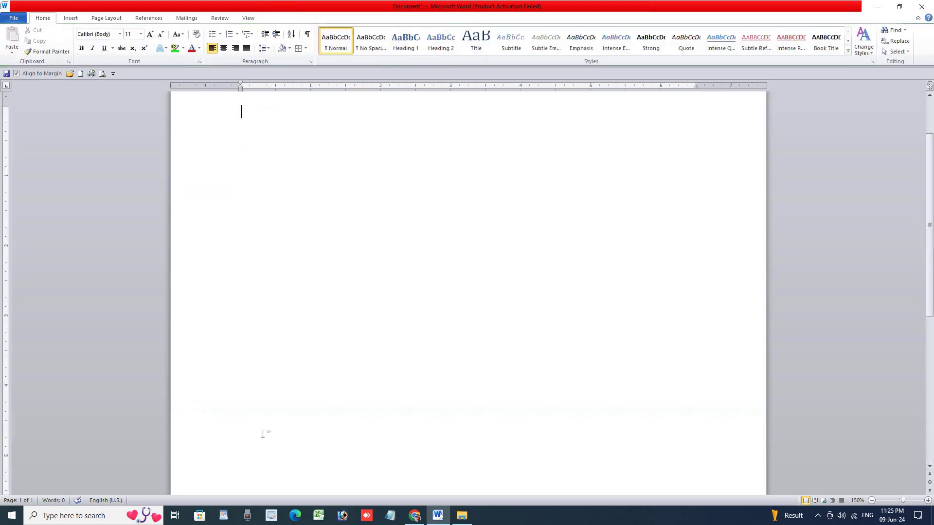
{"action": "scroll", "coordinate": [280, 459], "scroll_direction": "up", "scroll_amount": 3}
{"action": "scroll", "coordinate": [266, 398], "scroll_direction": "up", "scroll_amount": 6}
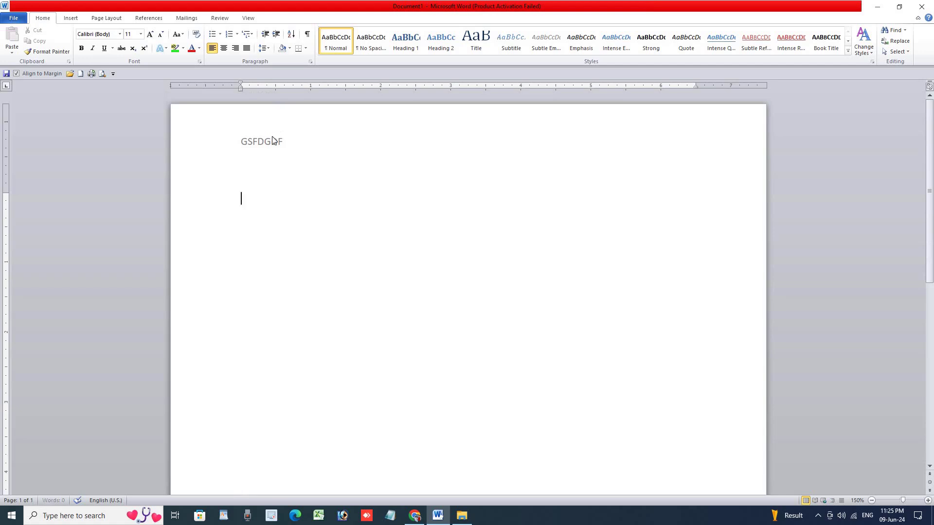
{"action": "double_click", "coordinate": [241, 144]}
Step: Type SDGS in the footer, return to the body, and switch to the Chrome PDF
{"action": "scroll", "coordinate": [297, 219], "scroll_direction": "down", "scroll_amount": 5}
{"action": "scroll", "coordinate": [305, 271], "scroll_direction": "down", "scroll_amount": 4}
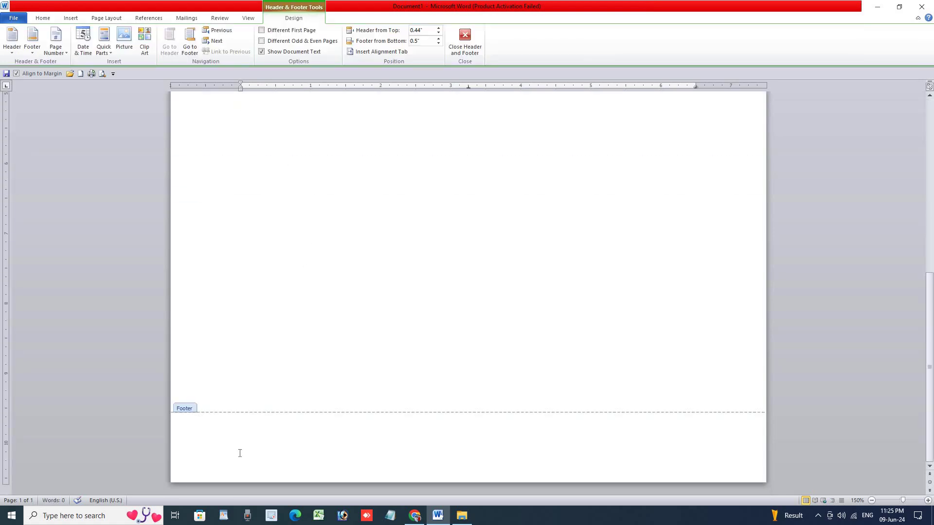
{"action": "double_click", "coordinate": [240, 440]}
{"action": "type", "text": "SD"}
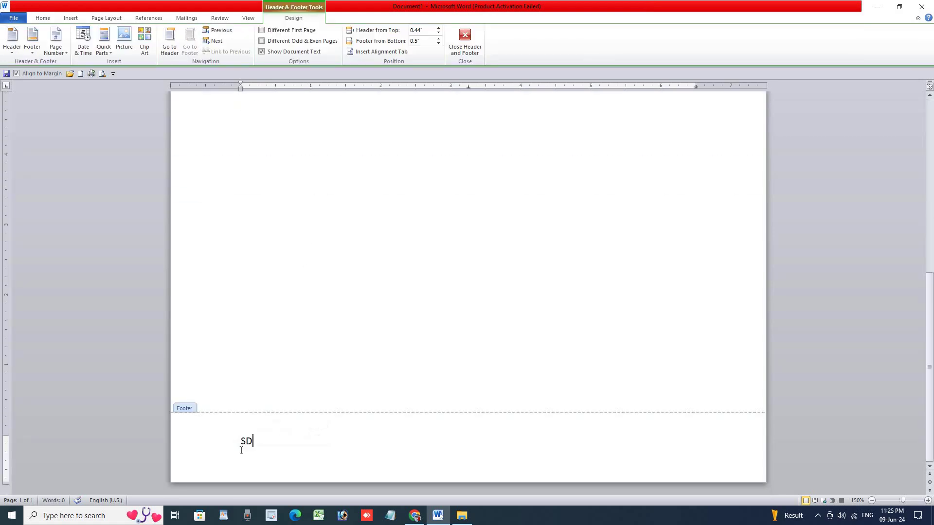
{"action": "type", "text": "GS"}
{"action": "double_click", "coordinate": [281, 245]}
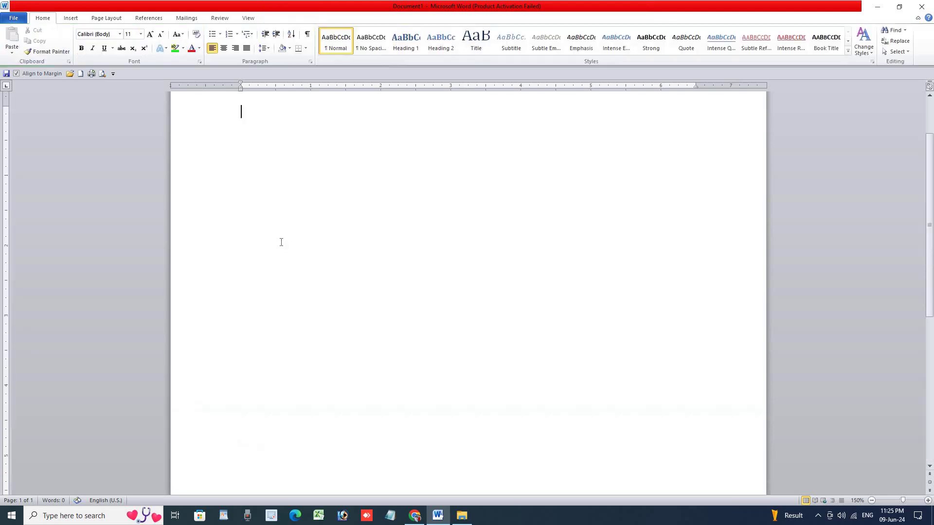
{"action": "left_click", "coordinate": [302, 220]}
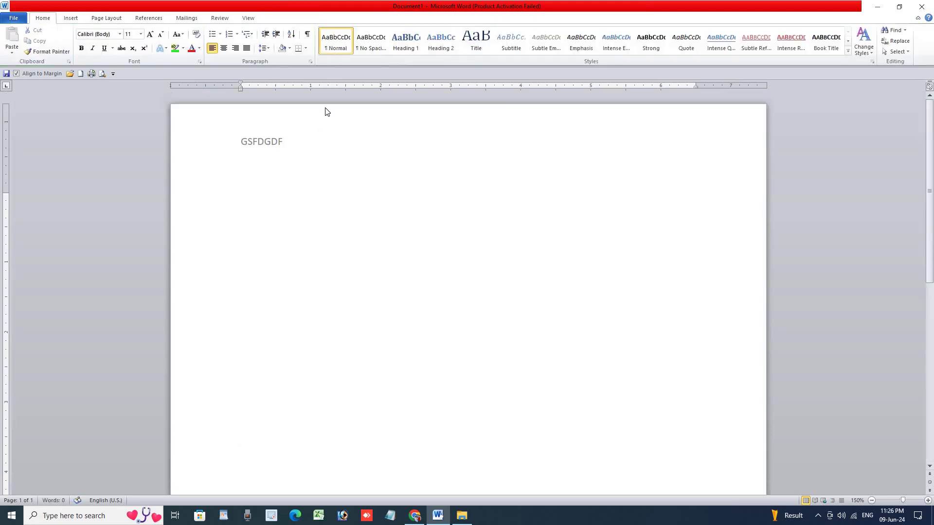
{"action": "left_click", "coordinate": [420, 521]}
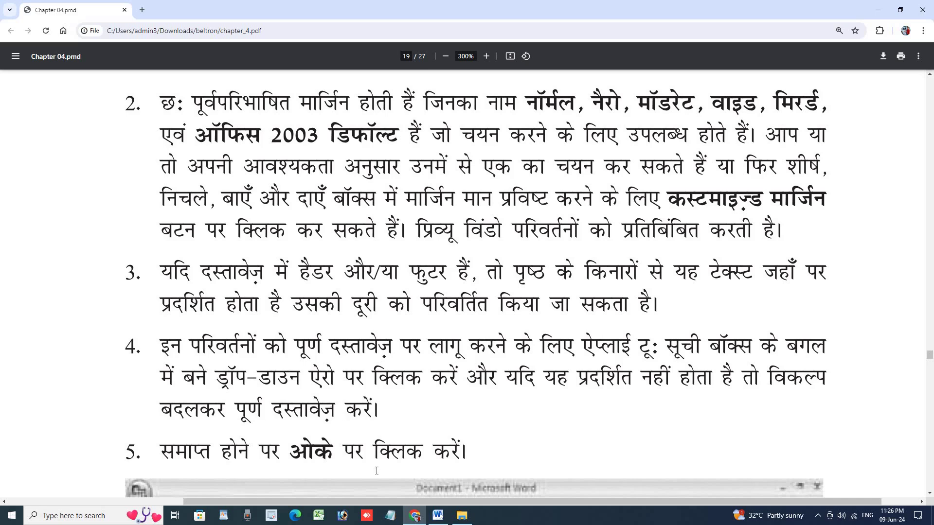
Step: In Word, browse the Insert tab's built-in Header gallery, then the Footer gallery
{"action": "left_click", "coordinate": [444, 510]}
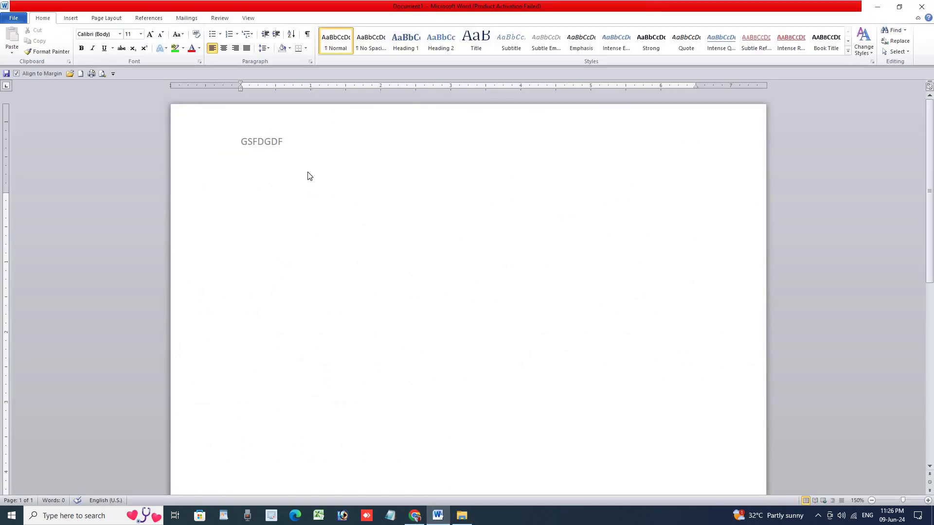
{"action": "left_click", "coordinate": [71, 18]}
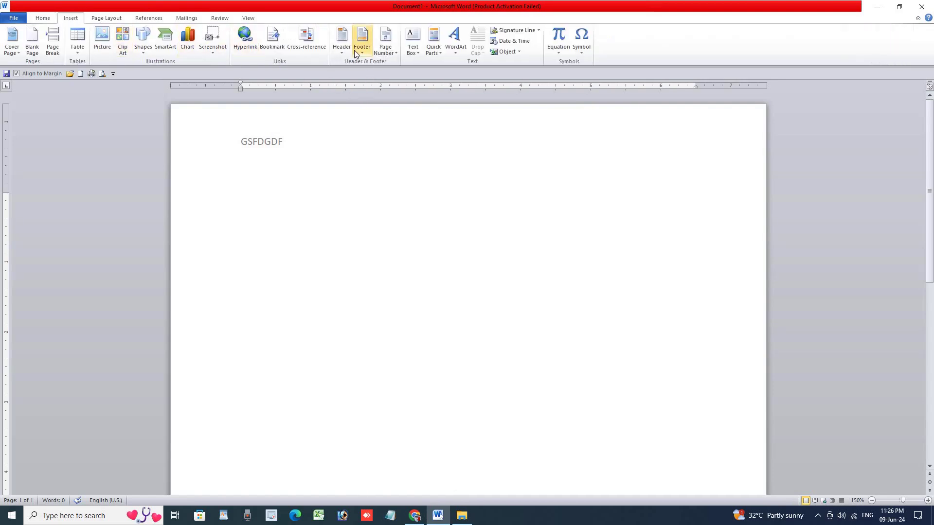
{"action": "left_click", "coordinate": [340, 54]}
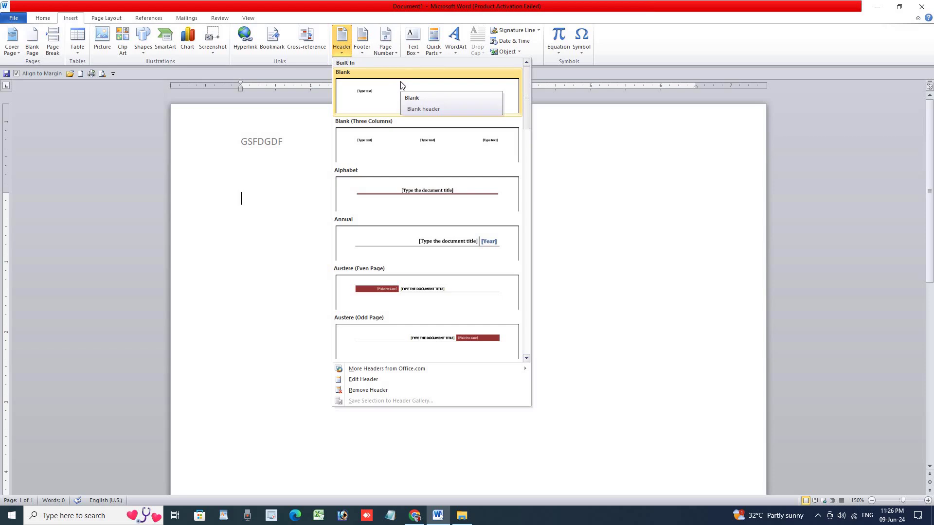
{"action": "left_click", "coordinate": [361, 56]}
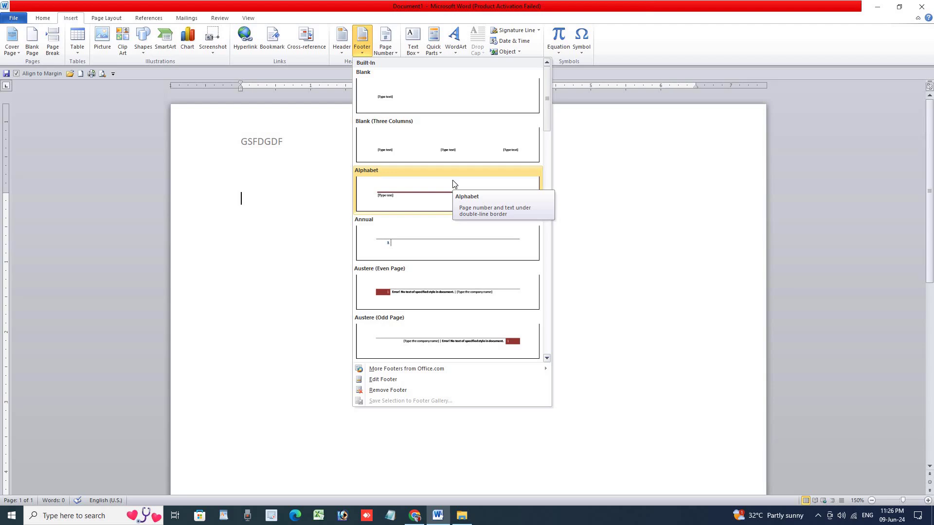
Step: Scroll the PDF to step 5's Margins gallery screenshot, then bring Word back to the front
{"action": "left_click", "coordinate": [414, 515]}
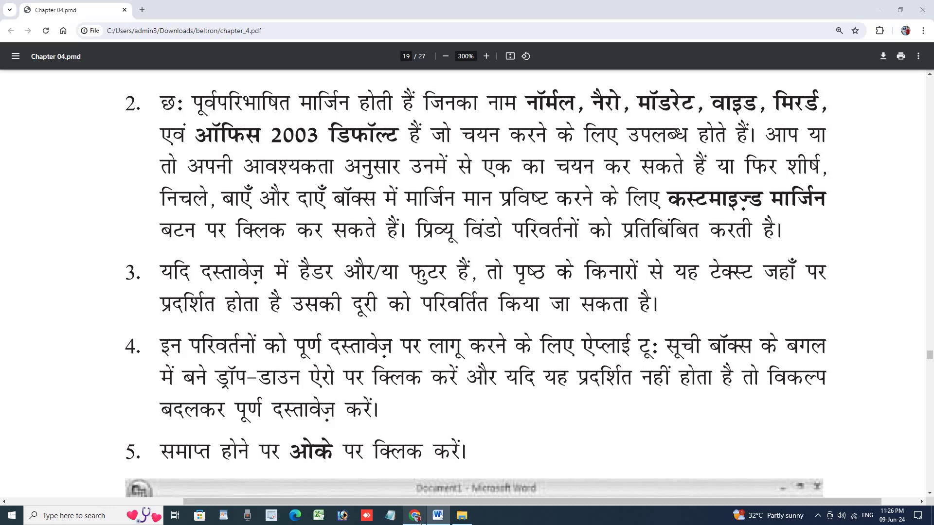
{"action": "scroll", "coordinate": [324, 428], "scroll_direction": "down", "scroll_amount": 2}
{"action": "scroll", "coordinate": [207, 269], "scroll_direction": "down", "scroll_amount": 3}
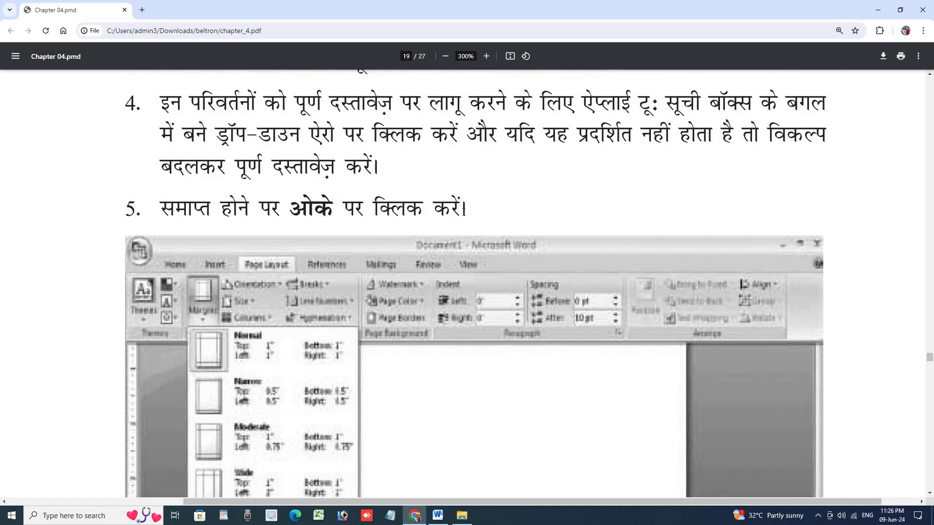
{"action": "scroll", "coordinate": [464, 210], "scroll_direction": "down", "scroll_amount": 5}
{"action": "scroll", "coordinate": [463, 210], "scroll_direction": "up", "scroll_amount": 3}
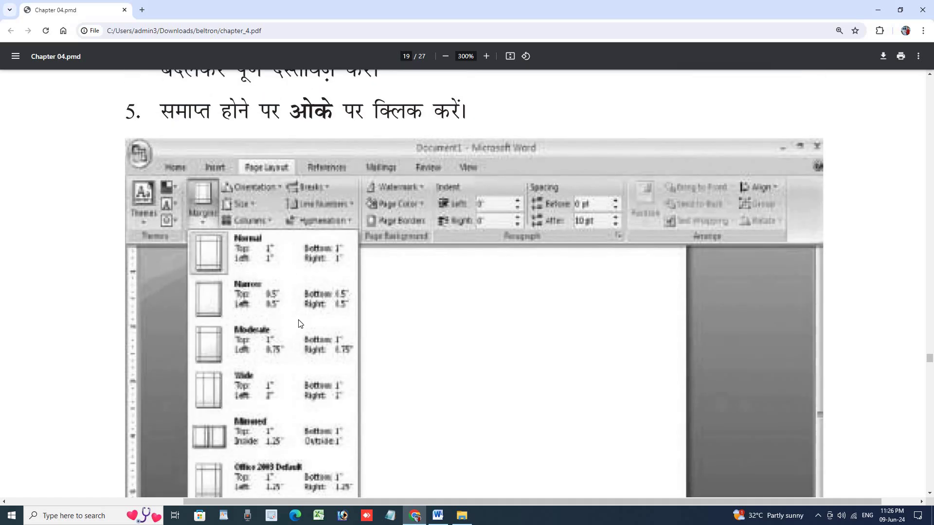
{"action": "left_click", "coordinate": [438, 519]}
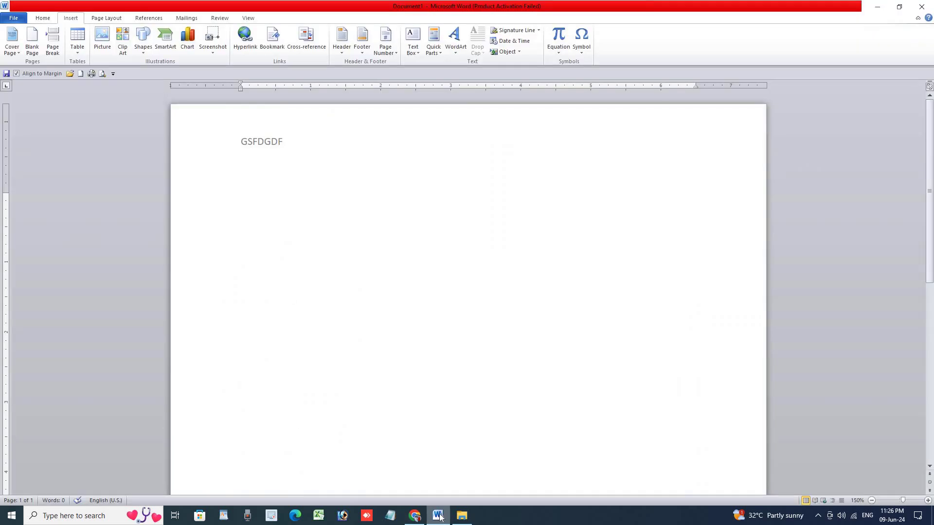
{"action": "left_click", "coordinate": [438, 518]}
{"action": "left_click", "coordinate": [439, 515]}
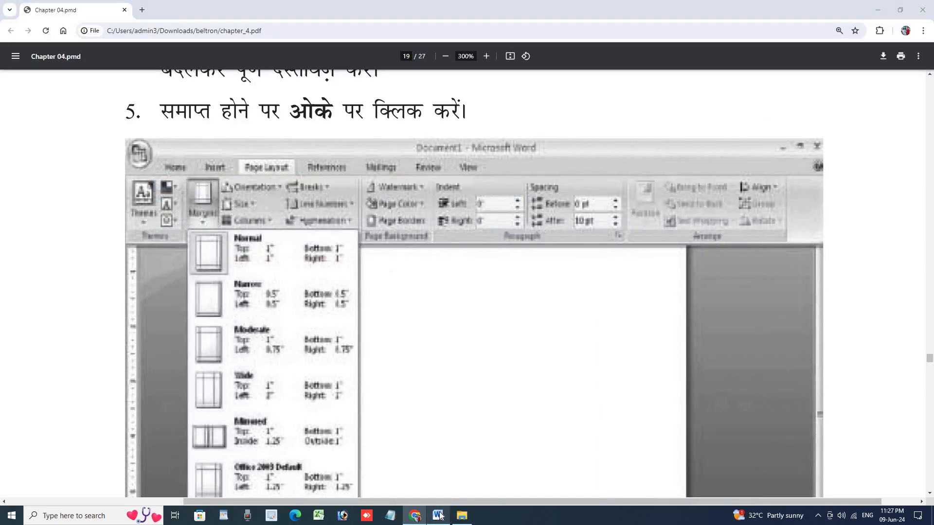
Step: Apply Word's Normal margin preset from Page Layout, then bring the chapter_4.pdf tutorial forward
{"action": "left_click", "coordinate": [117, 19]}
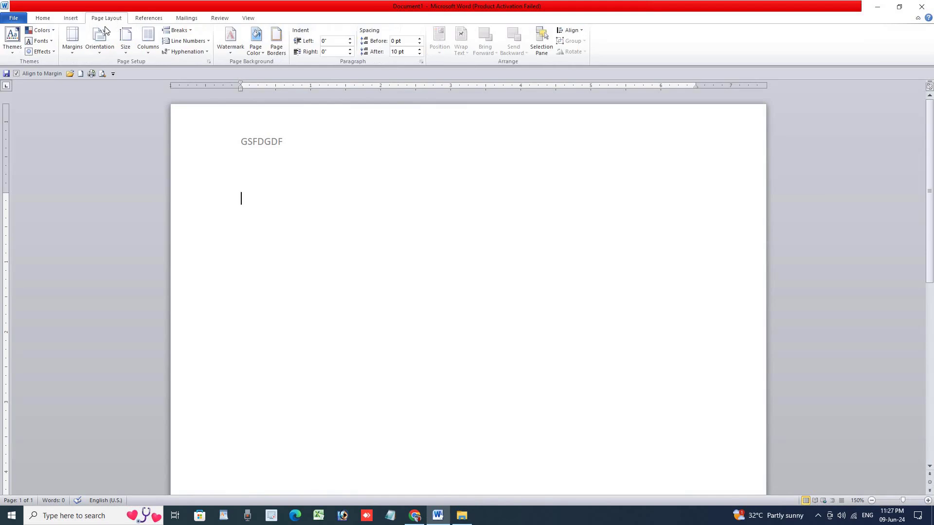
{"action": "left_click", "coordinate": [80, 52]}
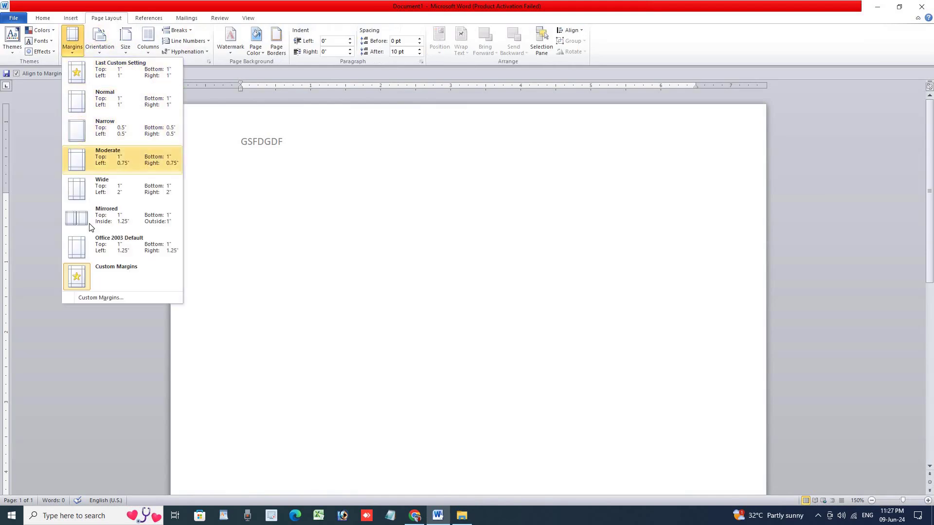
{"action": "left_click", "coordinate": [83, 97]}
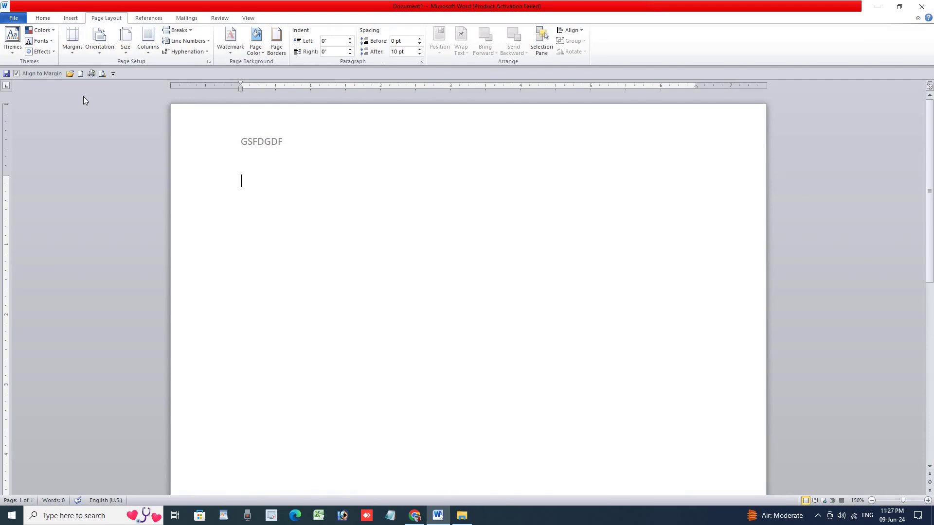
{"action": "left_click", "coordinate": [413, 517]}
Step: Scroll chapter_4.pdf past figure 4.15 to section 4.8.2 on page size and orientation
{"action": "scroll", "coordinate": [393, 382], "scroll_direction": "down", "scroll_amount": 2}
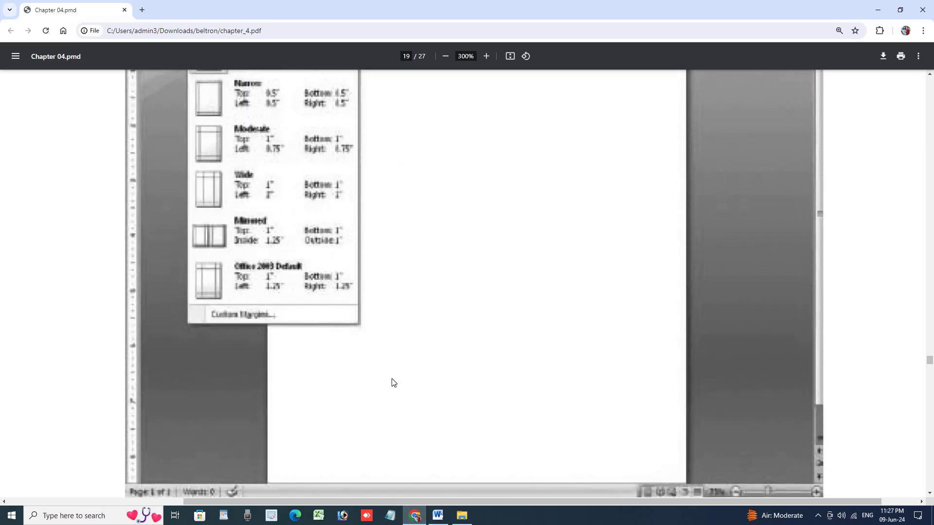
{"action": "scroll", "coordinate": [393, 382], "scroll_direction": "down", "scroll_amount": 5}
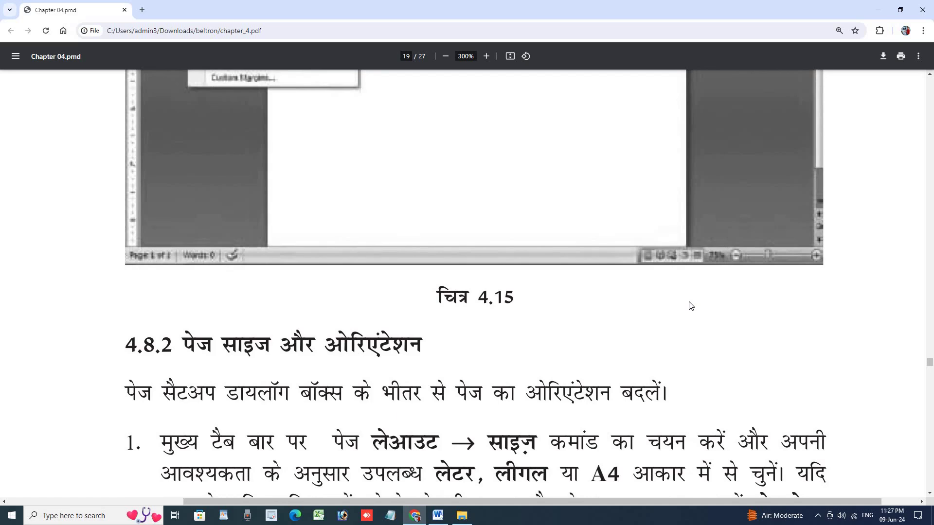
{"action": "scroll", "coordinate": [691, 305], "scroll_direction": "down", "scroll_amount": 3}
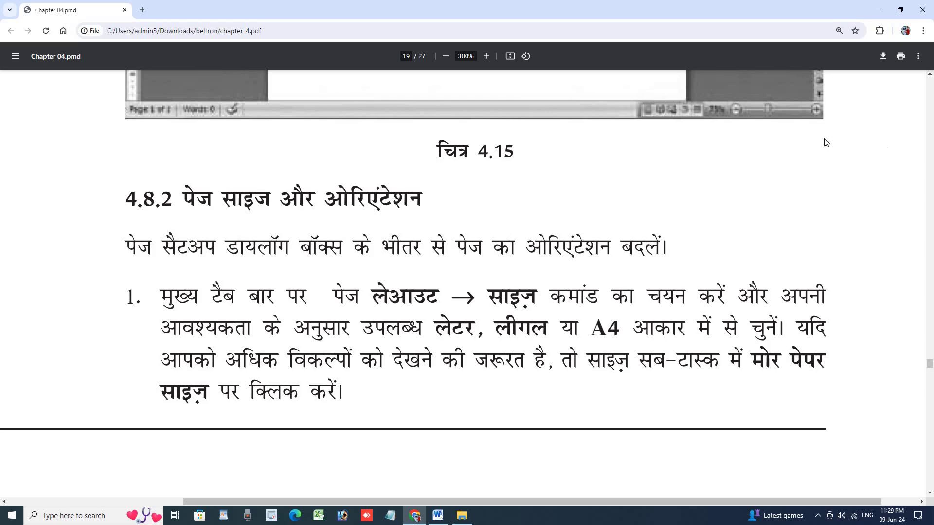
Step: Scroll back up to the Margins gallery screenshot in the PDF
{"action": "scroll", "coordinate": [826, 142], "scroll_direction": "up", "scroll_amount": 3}
{"action": "scroll", "coordinate": [826, 142], "scroll_direction": "up", "scroll_amount": 4}
{"action": "scroll", "coordinate": [832, 134], "scroll_direction": "up", "scroll_amount": 3}
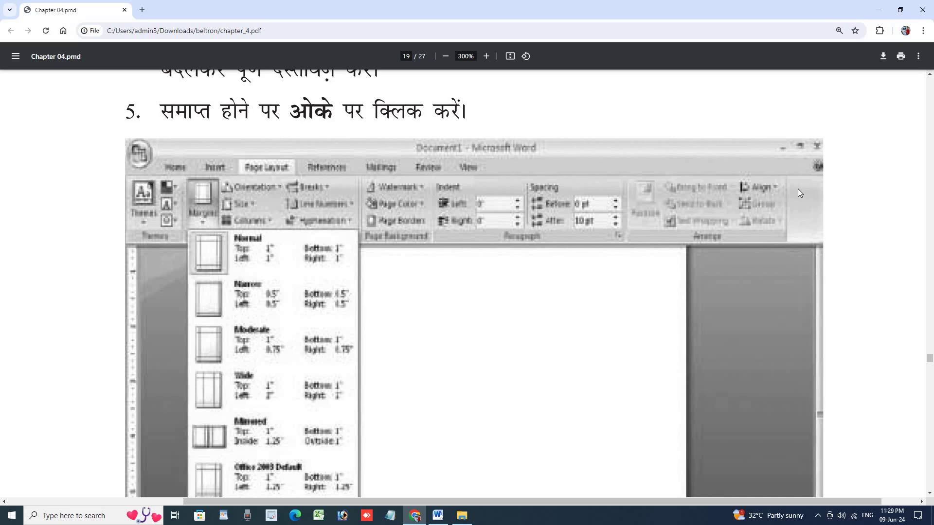
Step: Return to section 4.8.2, then bring Word's Document1 back to the front
{"action": "scroll", "coordinate": [798, 190], "scroll_direction": "down", "scroll_amount": 3}
{"action": "scroll", "coordinate": [797, 190], "scroll_direction": "down", "scroll_amount": 3}
{"action": "scroll", "coordinate": [798, 189], "scroll_direction": "down", "scroll_amount": 9}
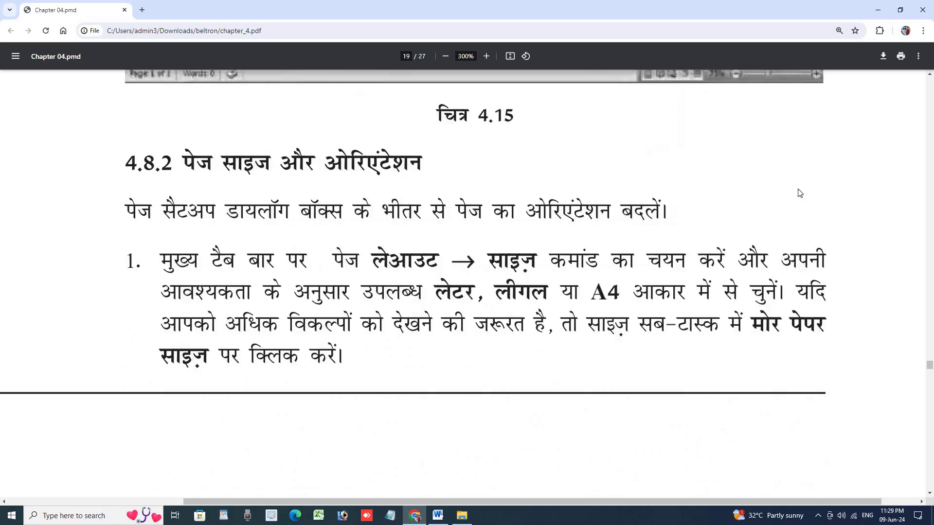
{"action": "scroll", "coordinate": [798, 190], "scroll_direction": "down", "scroll_amount": 2}
{"action": "scroll", "coordinate": [799, 193], "scroll_direction": "up", "scroll_amount": 3}
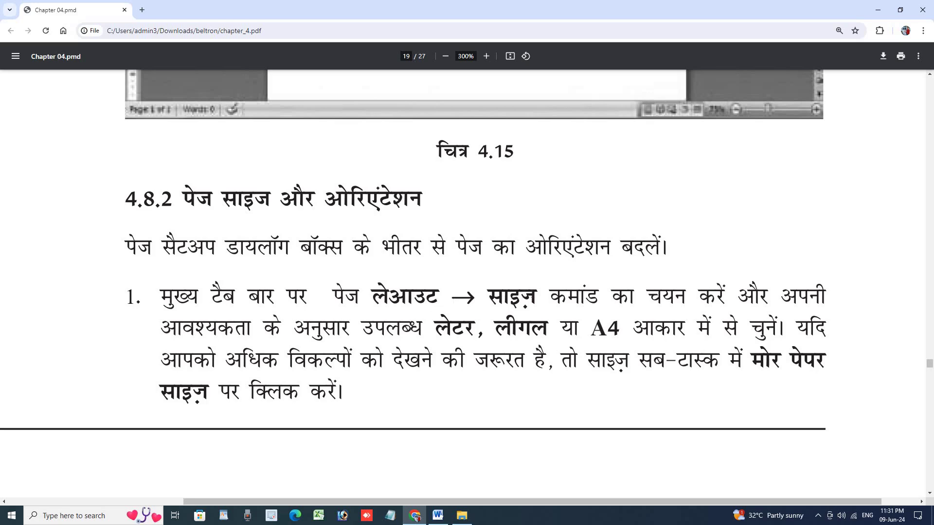
{"action": "left_click", "coordinate": [438, 515]}
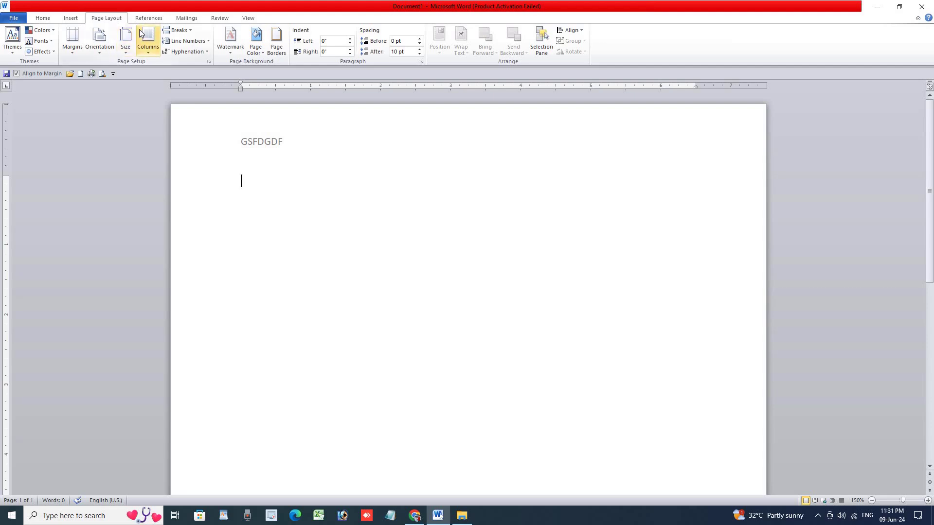
Step: Restore Word to a window, minimize the PDF and file browser, and enlarge Word's window
{"action": "left_click", "coordinate": [899, 7]}
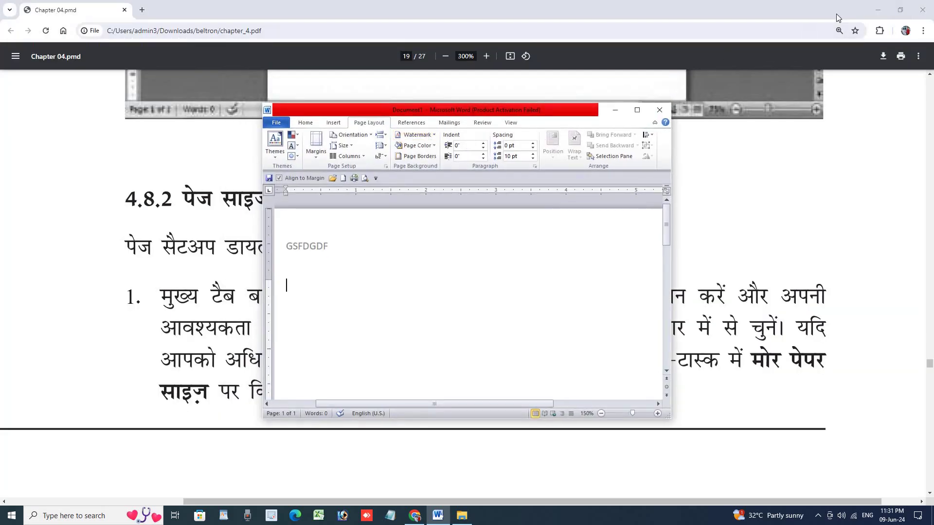
{"action": "left_click", "coordinate": [878, 10]}
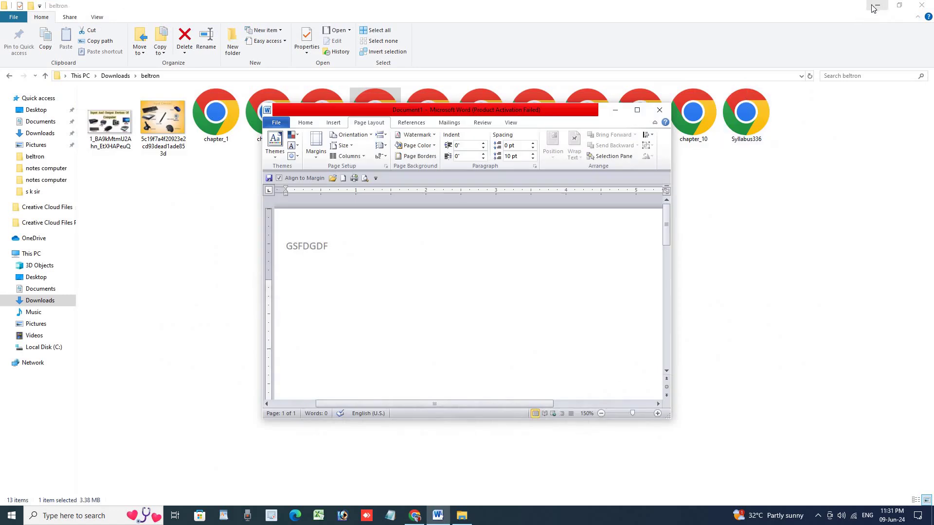
{"action": "left_click", "coordinate": [875, 9]}
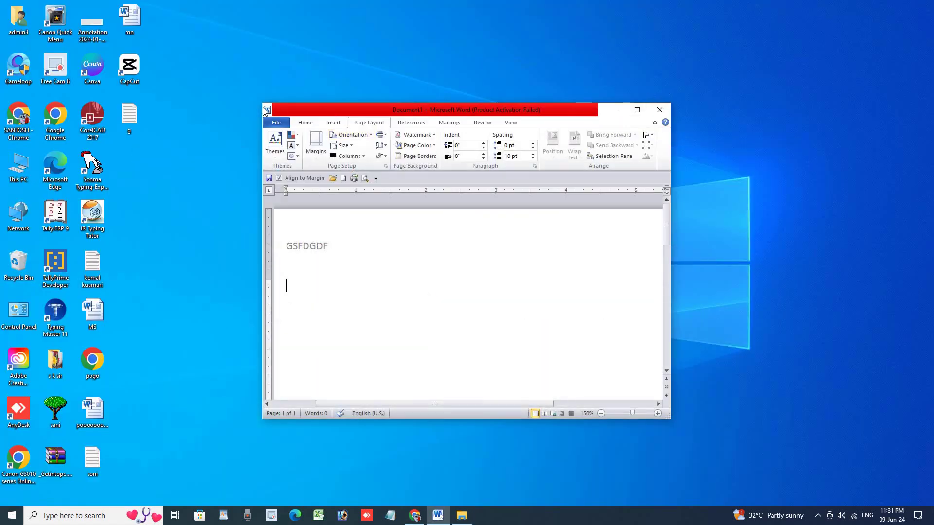
{"action": "left_click_drag", "start_coordinate": [259, 104], "coordinate": [181, 94]}
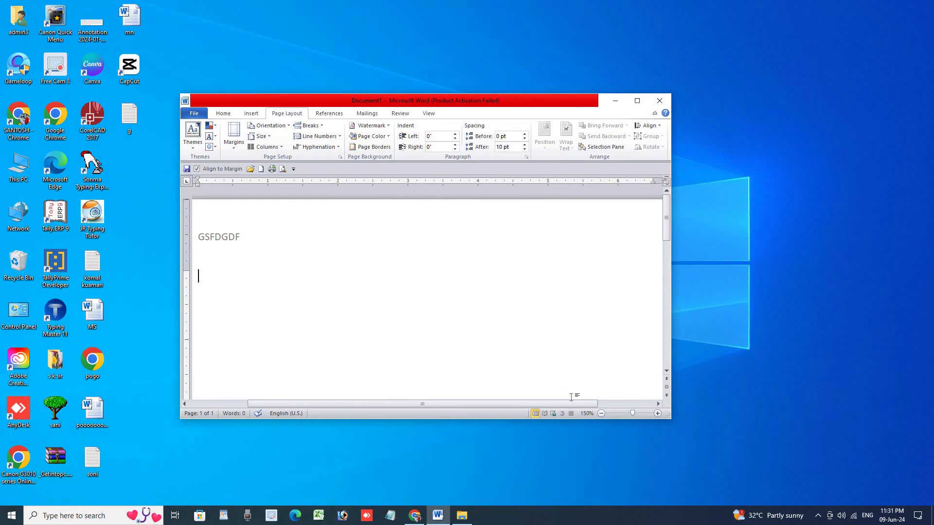
{"action": "left_click_drag", "start_coordinate": [670, 418], "coordinate": [875, 458]}
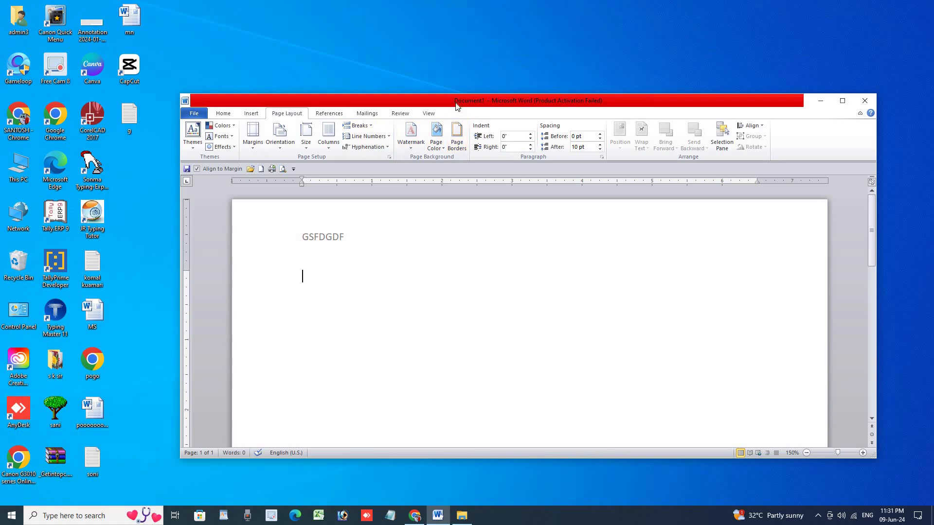
Step: Move the Word window down and across the desktop, then bring the PDF chapter forward
{"action": "left_click_drag", "start_coordinate": [457, 105], "coordinate": [520, 205]}
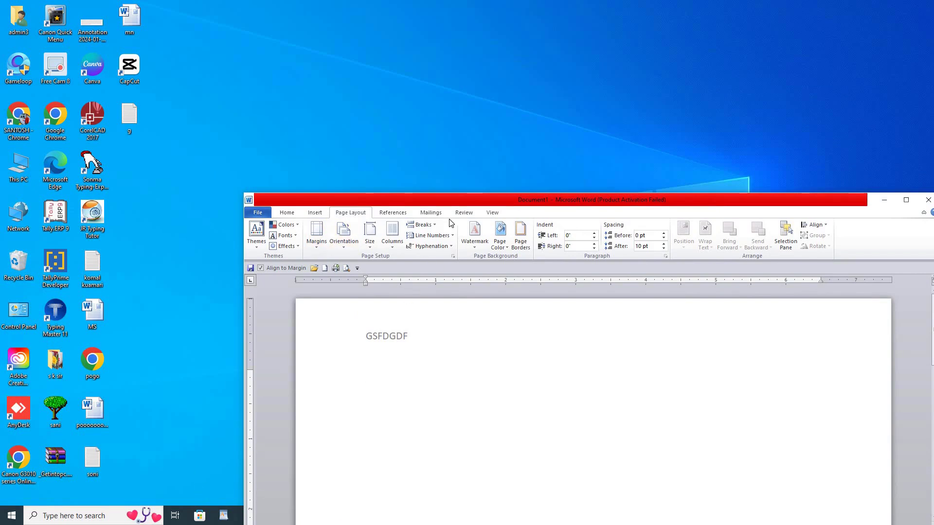
{"action": "left_click_drag", "start_coordinate": [480, 203], "coordinate": [531, 151]}
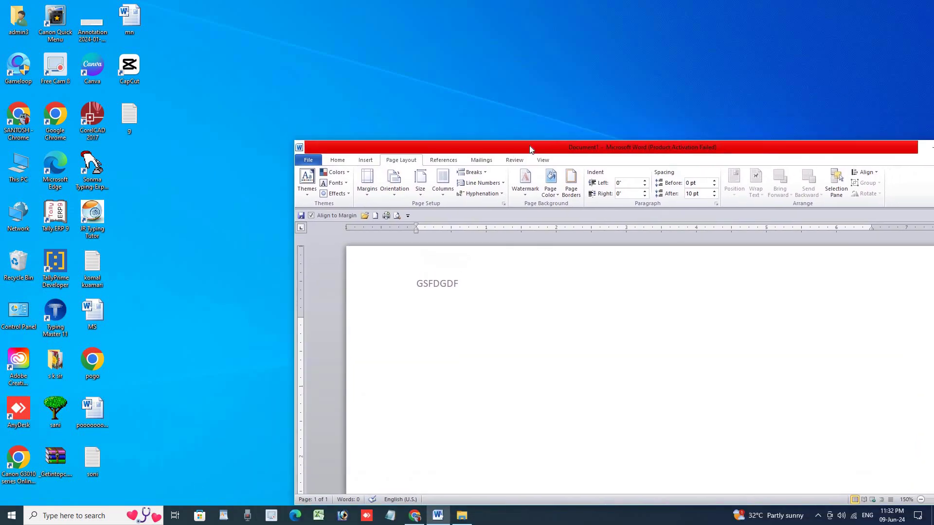
{"action": "left_click", "coordinate": [415, 514]}
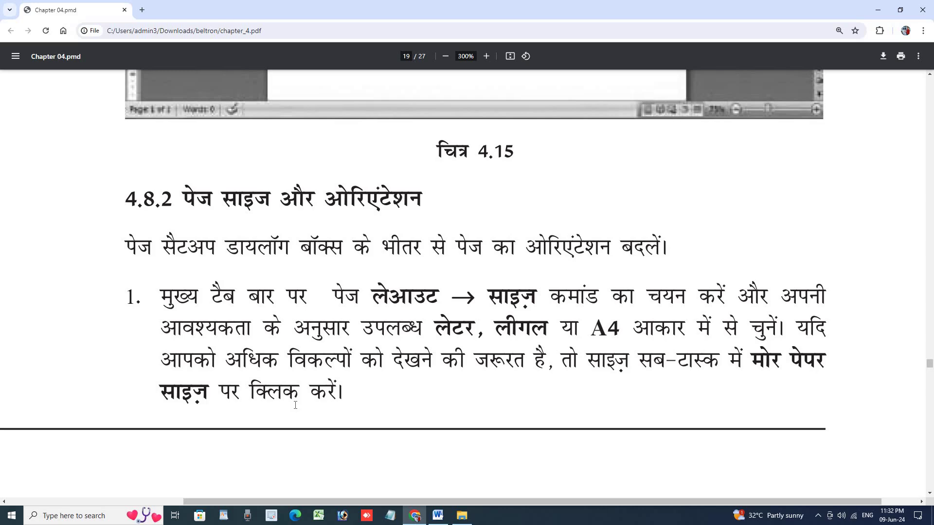
Step: Highlight the phrase साइज़ सब-टास्क in section 4.8.2's page size steps, then return to Word
{"action": "left_click", "coordinate": [438, 515]}
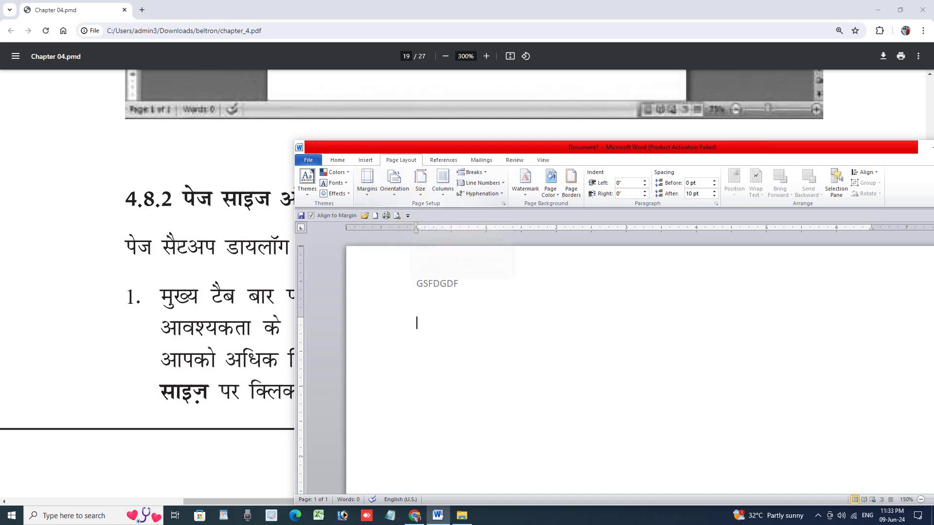
{"action": "left_click_drag", "start_coordinate": [161, 249], "coordinate": [178, 249]}
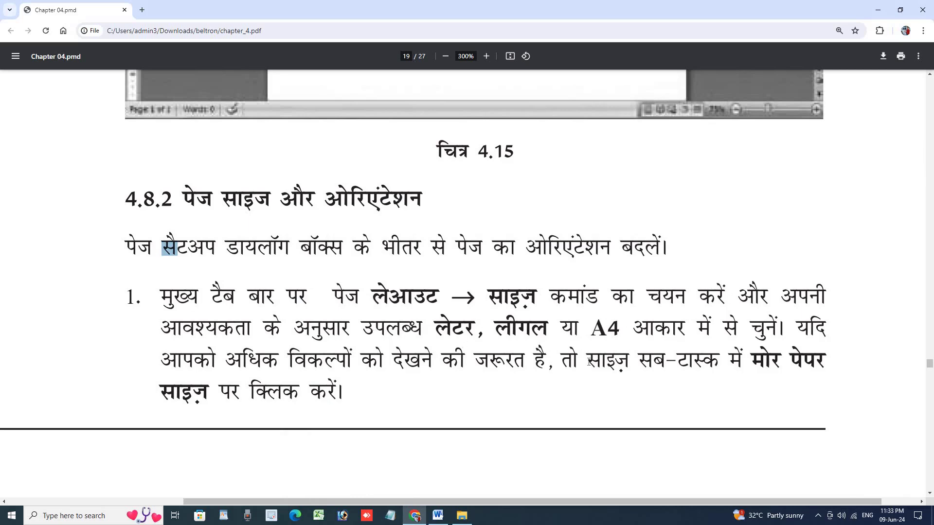
{"action": "left_click_drag", "start_coordinate": [589, 363], "coordinate": [720, 364]}
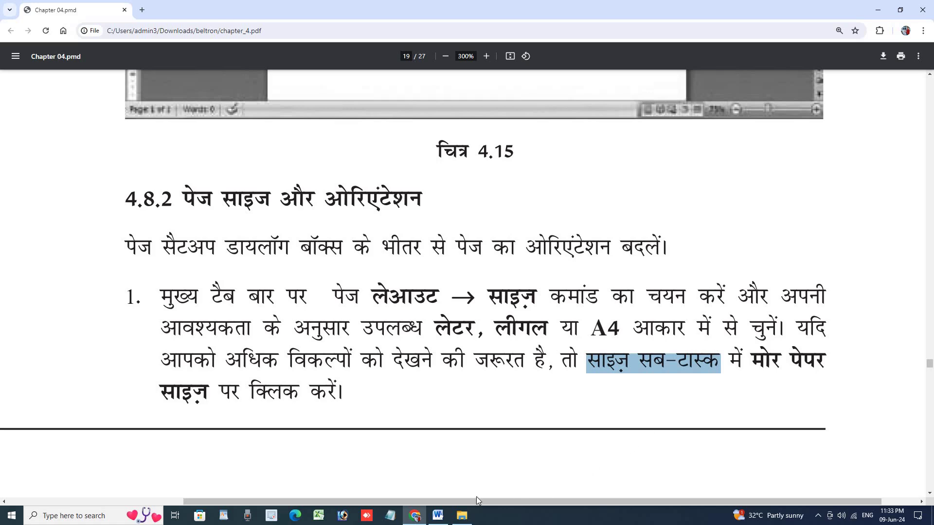
{"action": "left_click", "coordinate": [438, 516]}
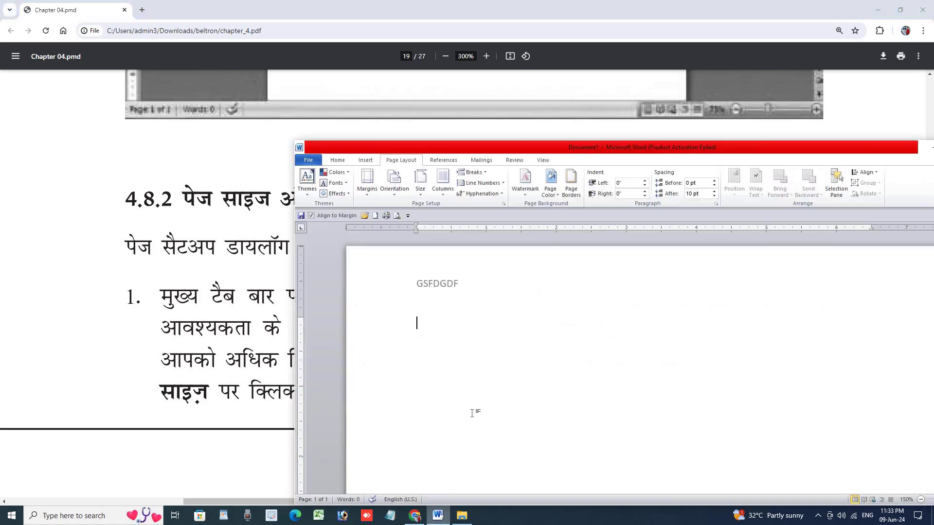
Step: Choose A4 from Word's paper Size list, then switch back to the PDF chapter
{"action": "left_click", "coordinate": [422, 194]}
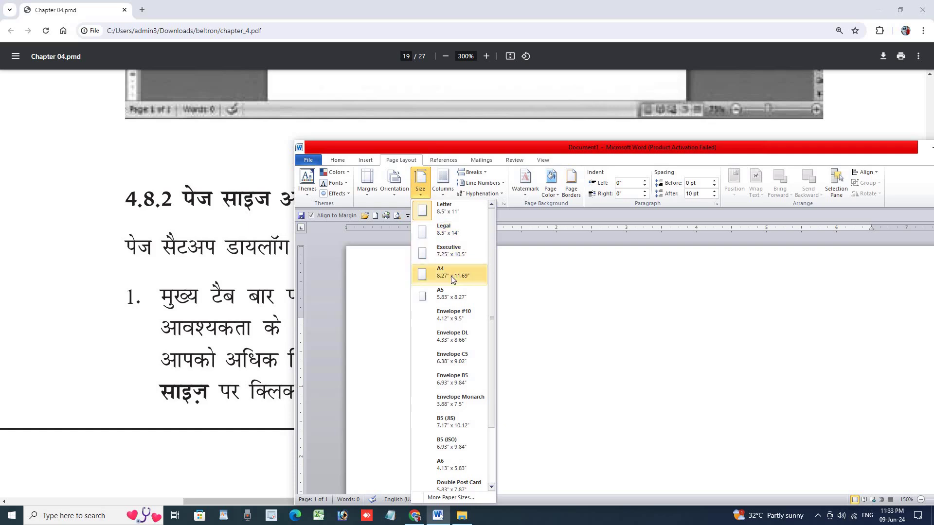
{"action": "scroll", "coordinate": [471, 427], "scroll_direction": "down", "scroll_amount": 2}
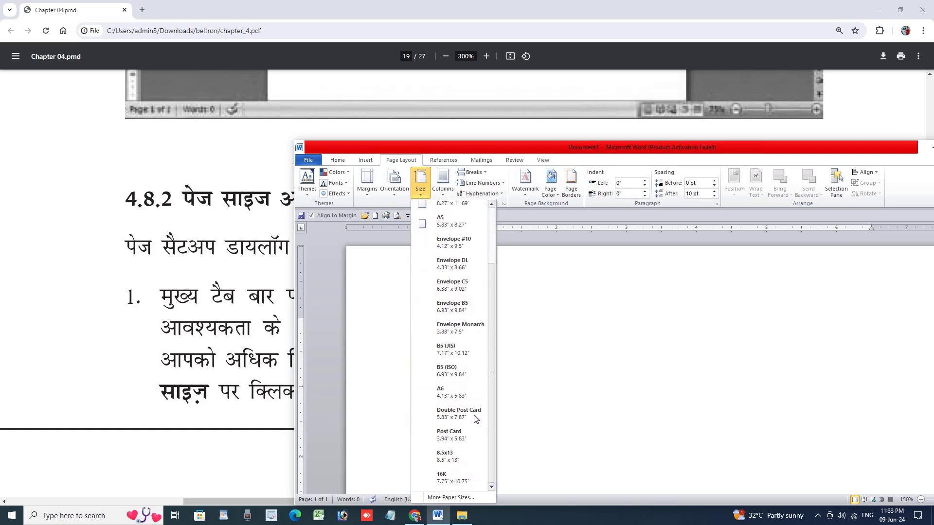
{"action": "scroll", "coordinate": [472, 389], "scroll_direction": "up", "scroll_amount": 2}
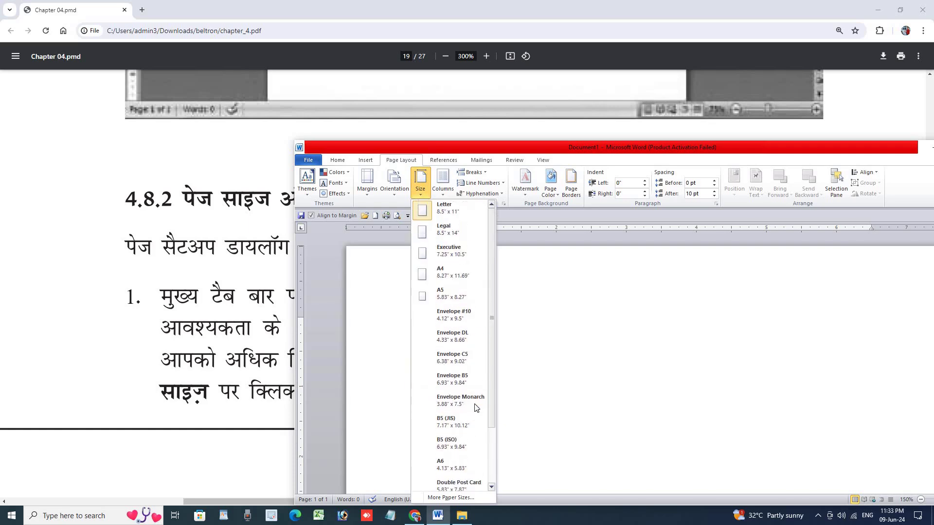
{"action": "left_click", "coordinate": [434, 279]}
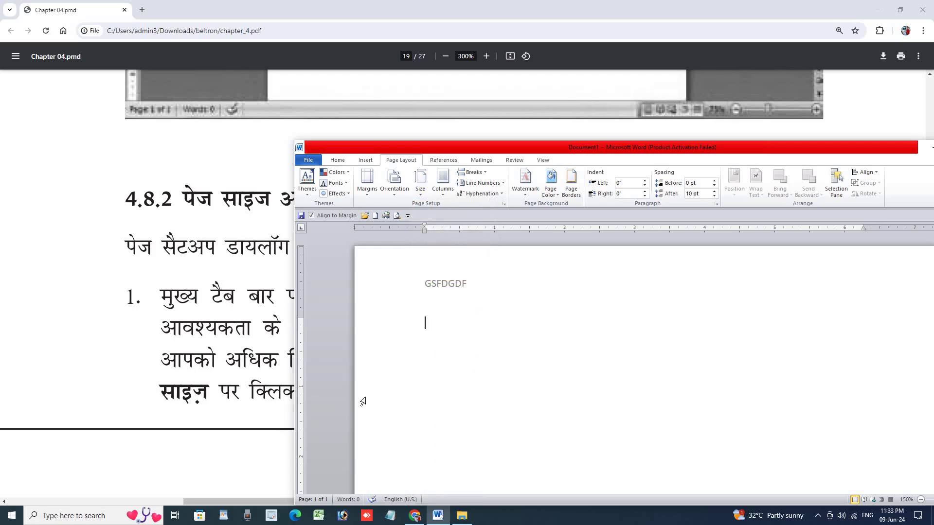
{"action": "left_click", "coordinate": [414, 515]}
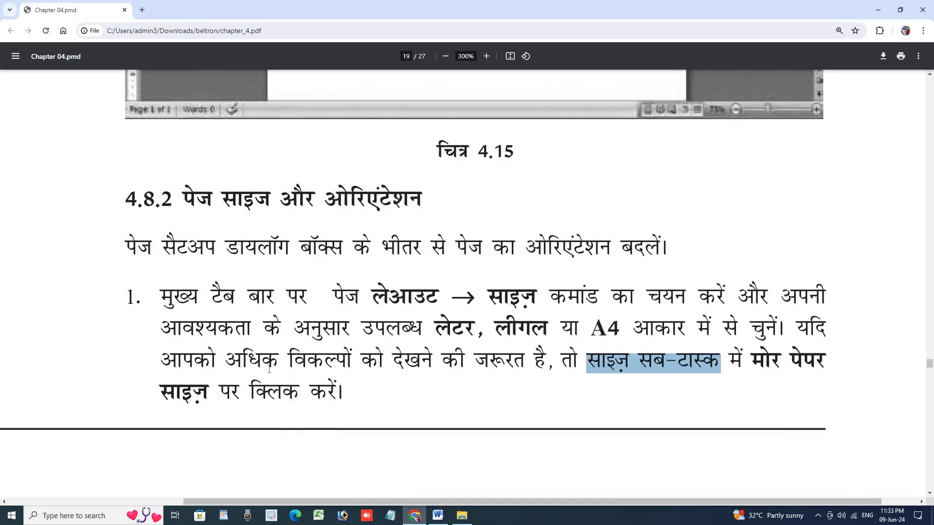
Step: Deselect the phrase, scroll to figure 4.16's paper-size list on page 20, then bring Word forward
{"action": "left_click", "coordinate": [592, 366]}
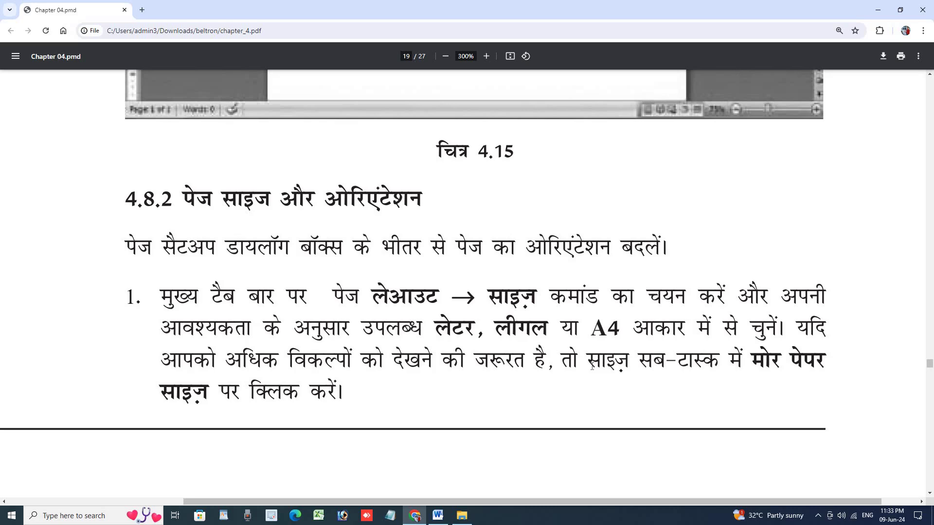
{"action": "scroll", "coordinate": [592, 365], "scroll_direction": "down", "scroll_amount": 2}
{"action": "scroll", "coordinate": [592, 366], "scroll_direction": "down", "scroll_amount": 3}
{"action": "scroll", "coordinate": [592, 365], "scroll_direction": "down", "scroll_amount": 2}
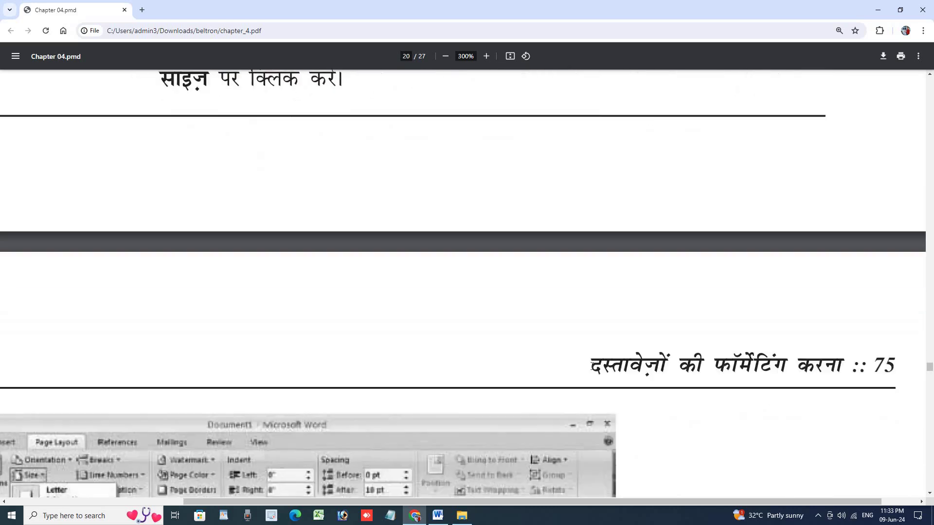
{"action": "scroll", "coordinate": [591, 365], "scroll_direction": "down", "scroll_amount": 2}
{"action": "scroll", "coordinate": [592, 365], "scroll_direction": "down", "scroll_amount": 1}
{"action": "left_click_drag", "start_coordinate": [295, 503], "coordinate": [169, 503]}
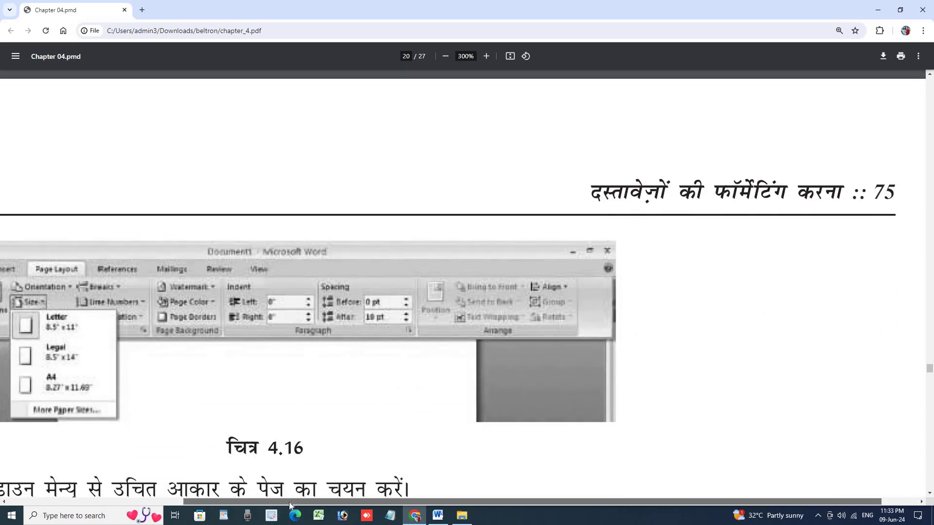
{"action": "scroll", "coordinate": [288, 431], "scroll_direction": "down", "scroll_amount": 1}
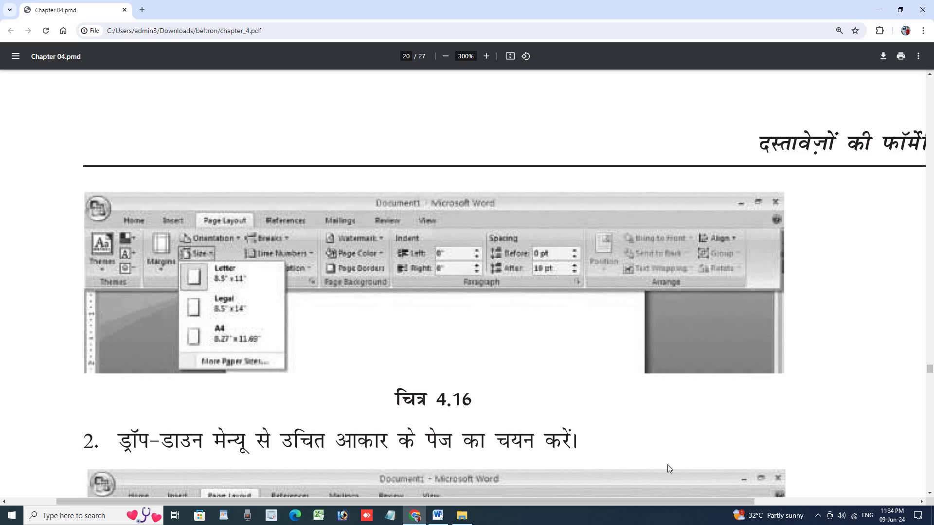
{"action": "left_click", "coordinate": [437, 516]}
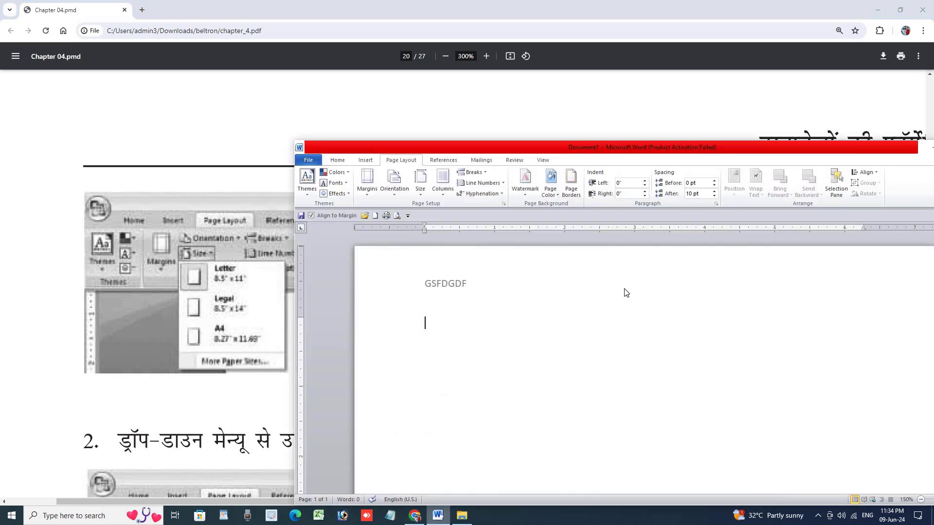
Step: Start a new Document2, close Document1 without saving, and maximize the window
{"action": "double_click", "coordinate": [884, 149]}
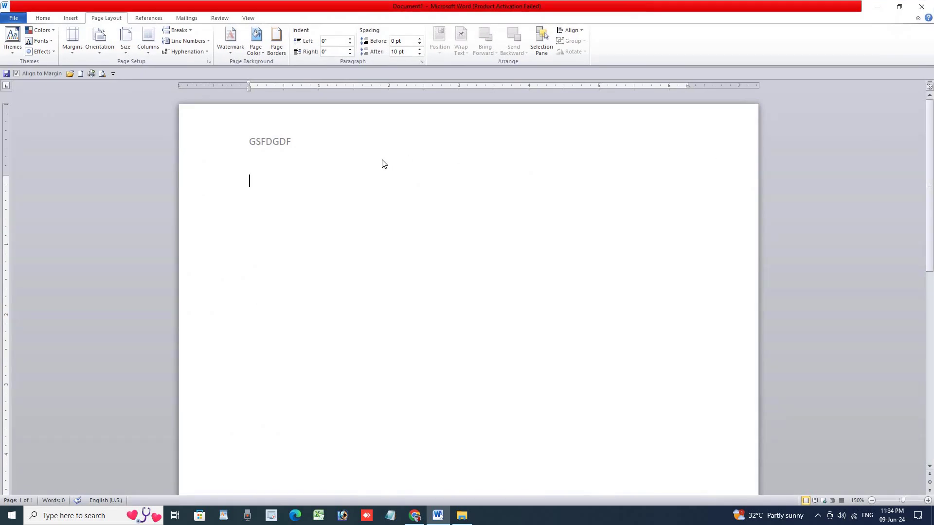
{"action": "key", "text": "ctrl+n"}
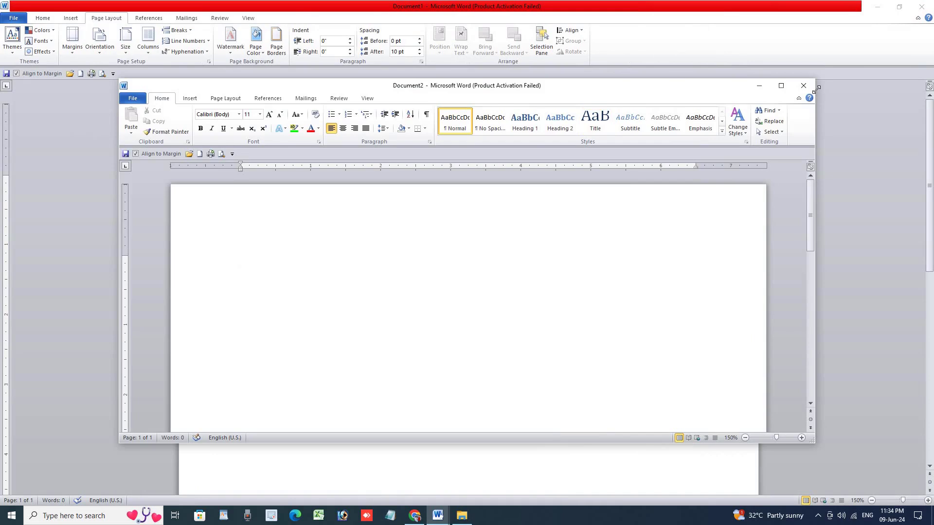
{"action": "left_click", "coordinate": [922, 6]}
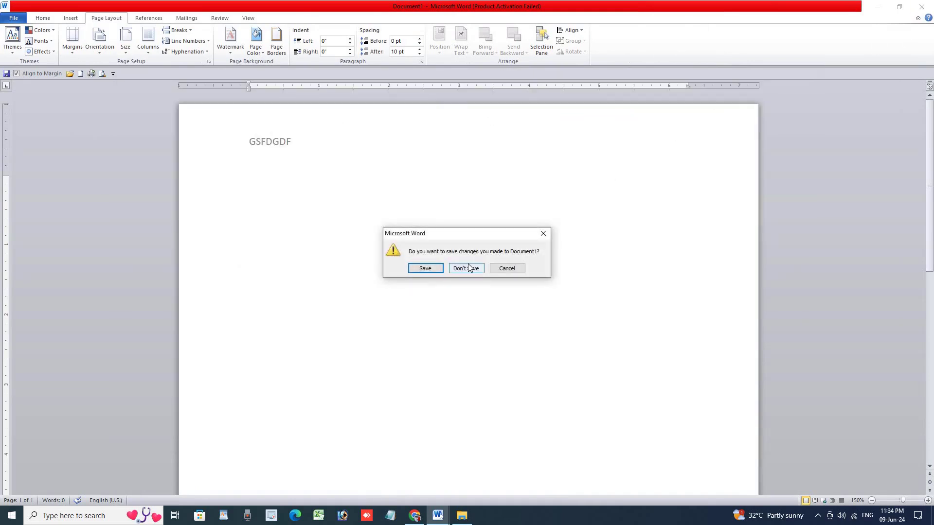
{"action": "left_click", "coordinate": [468, 268]}
{"action": "left_click", "coordinate": [776, 83]}
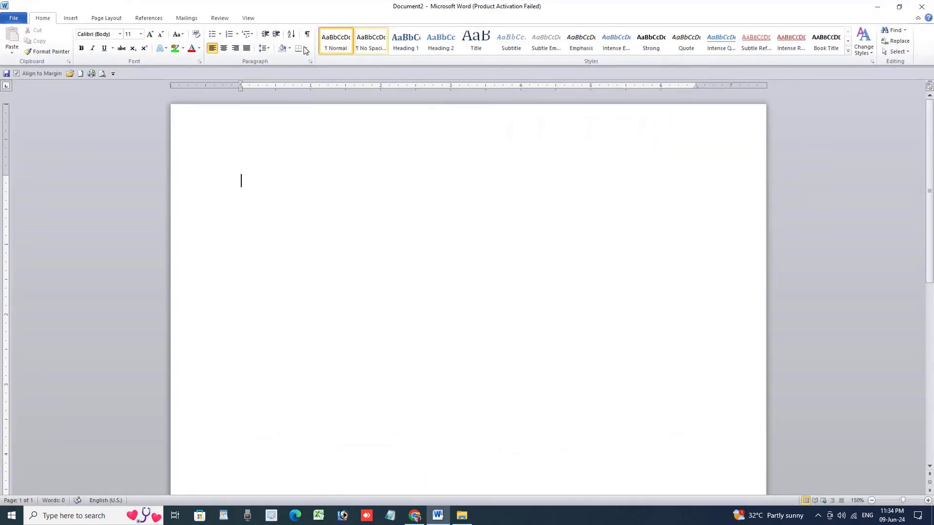
Step: Set the font size to 72 pt, type 54.4532, and select the decimal part .4532
{"action": "left_click", "coordinate": [158, 38]}
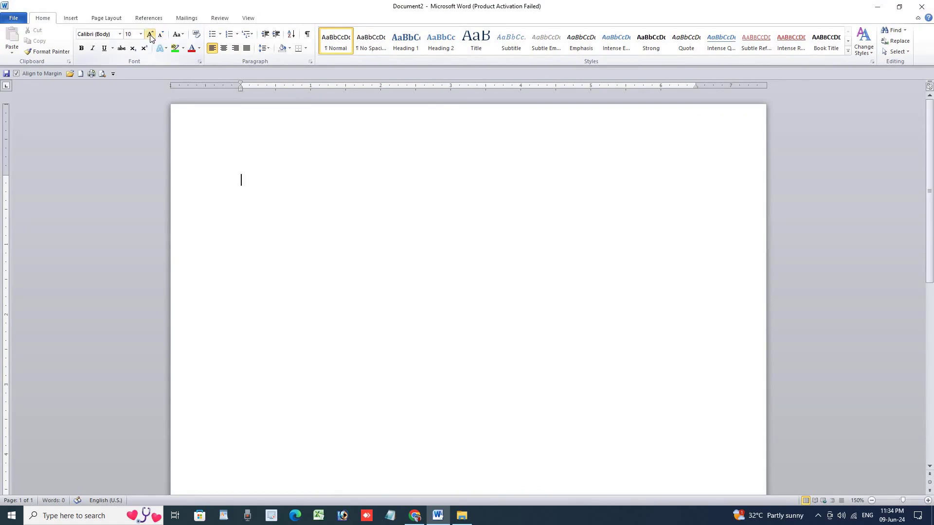
{"action": "left_click", "coordinate": [141, 33]}
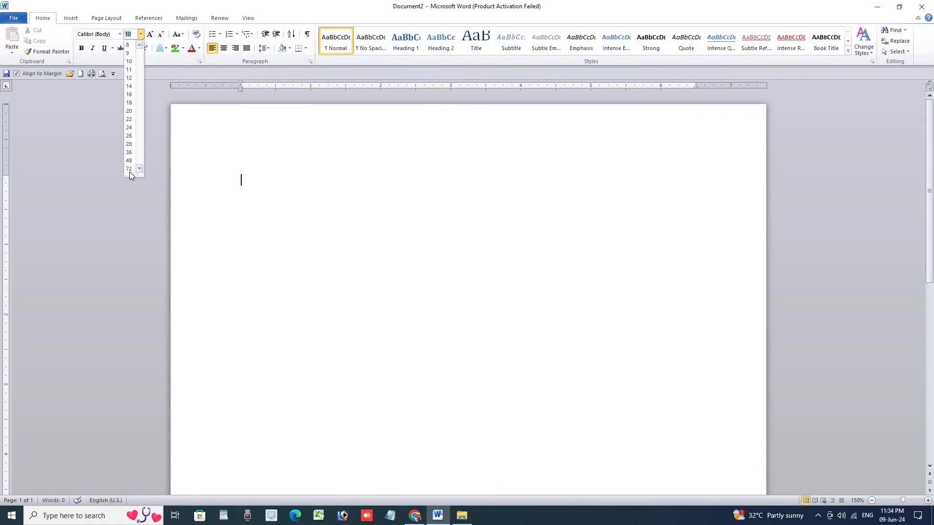
{"action": "left_click", "coordinate": [129, 170]}
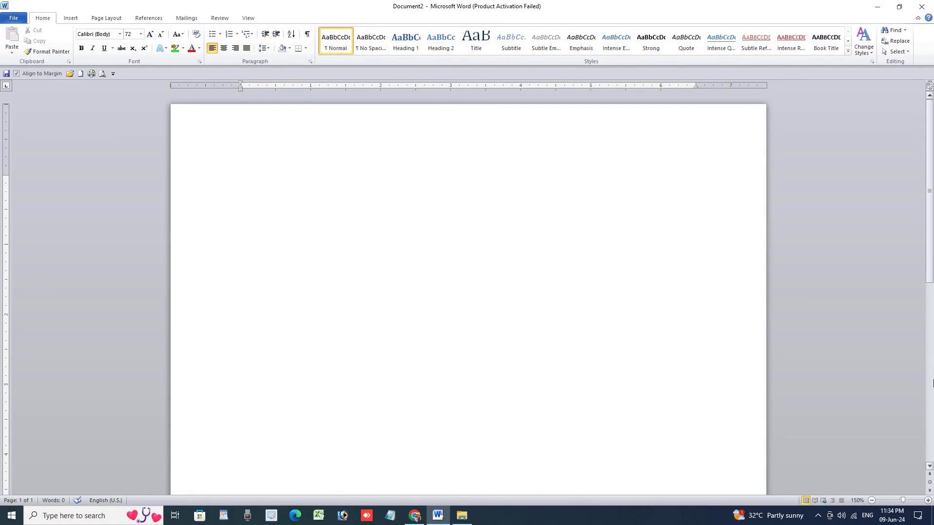
{"action": "type", "text": "5"}
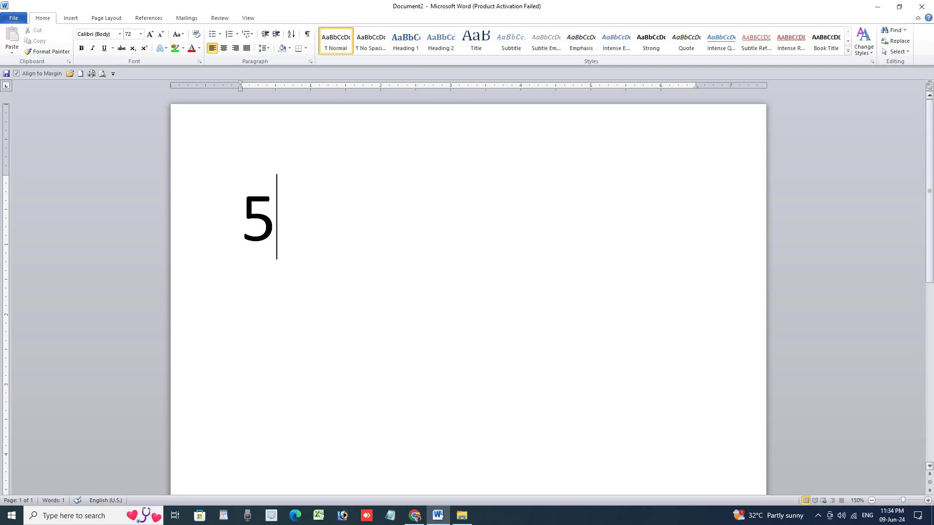
{"action": "type", "text": "."}
{"action": "key", "text": "BackSpace"}
{"action": "type", "text": "4"}
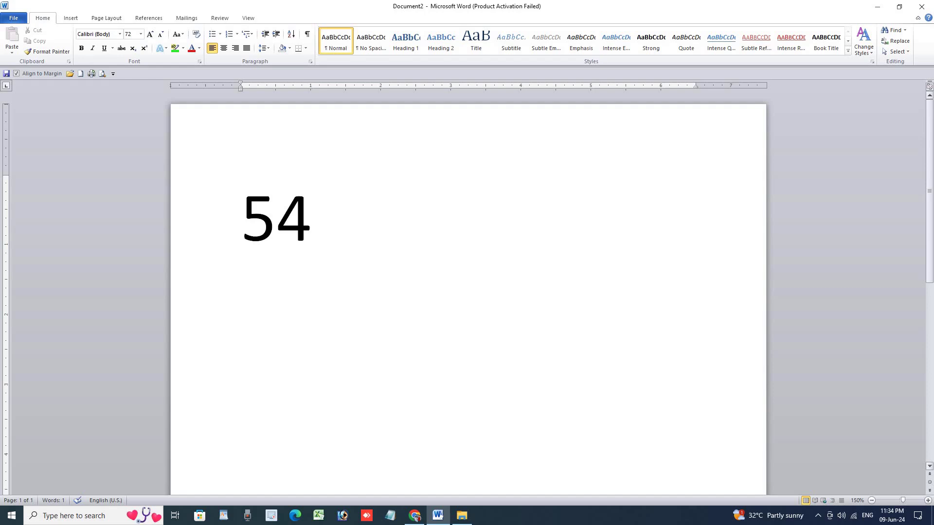
{"action": "type", "text": "."}
{"action": "type", "text": "4"}
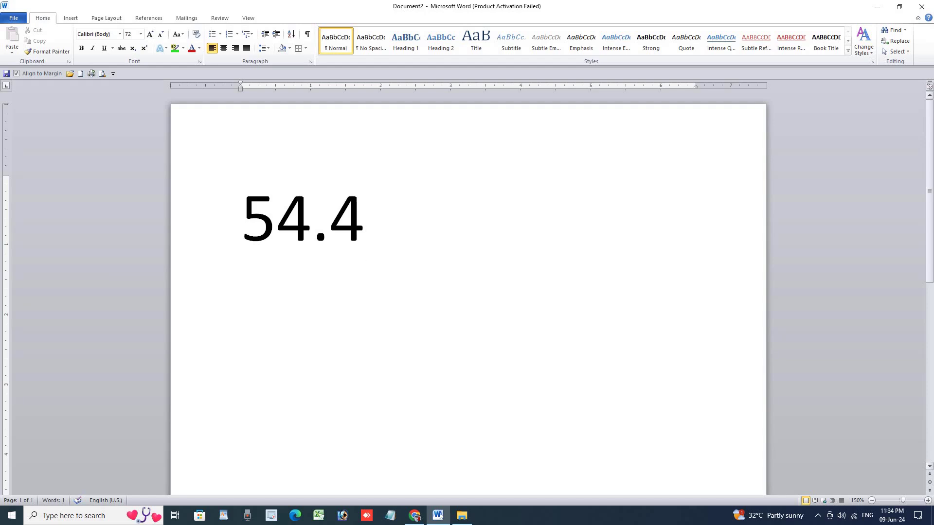
{"action": "type", "text": "5"}
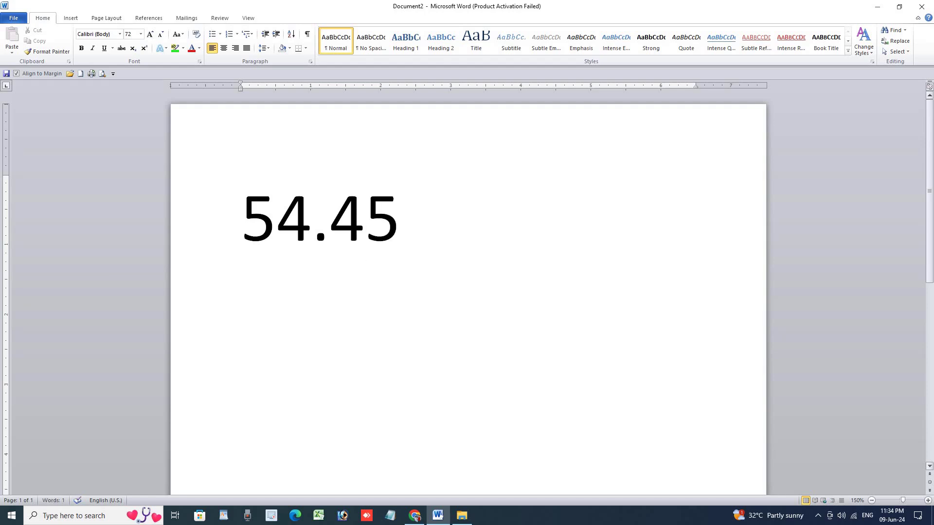
{"action": "type", "text": "3"}
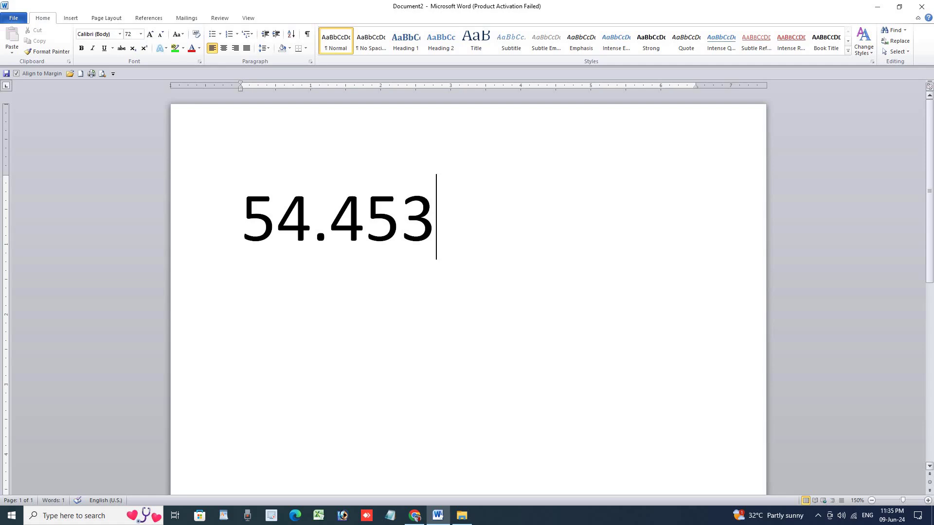
{"action": "type", "text": "2"}
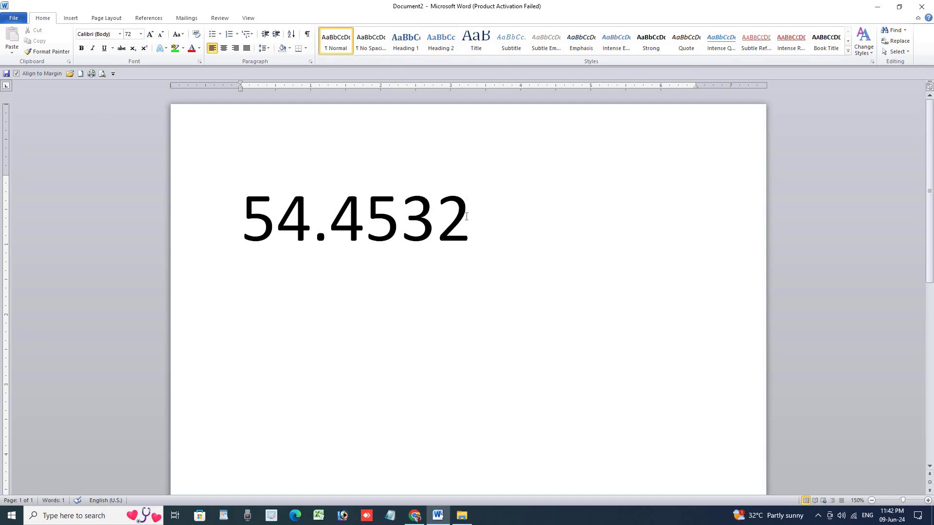
{"action": "left_click_drag", "start_coordinate": [470, 219], "coordinate": [316, 251]}
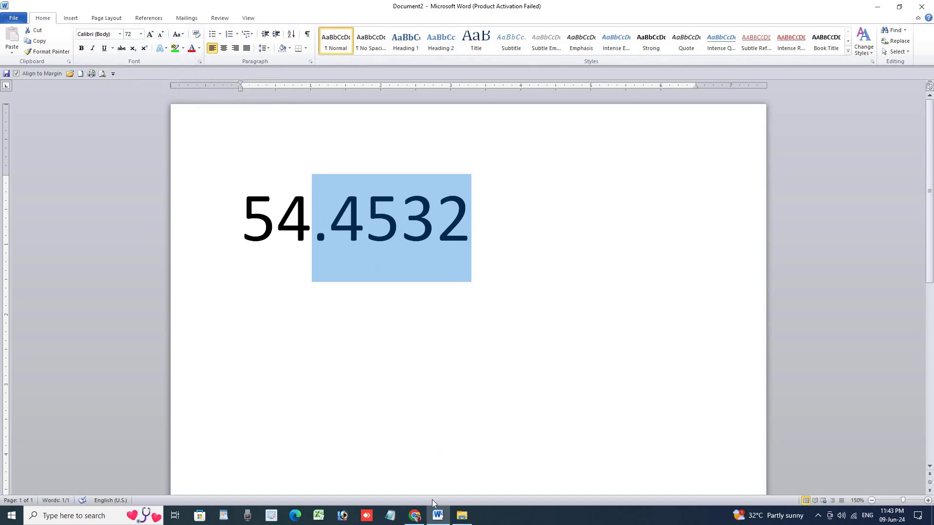
Step: Bring chapter_4.pdf forward and scroll to figure 4.17 and the Orientation step on page 20
{"action": "left_click", "coordinate": [415, 516]}
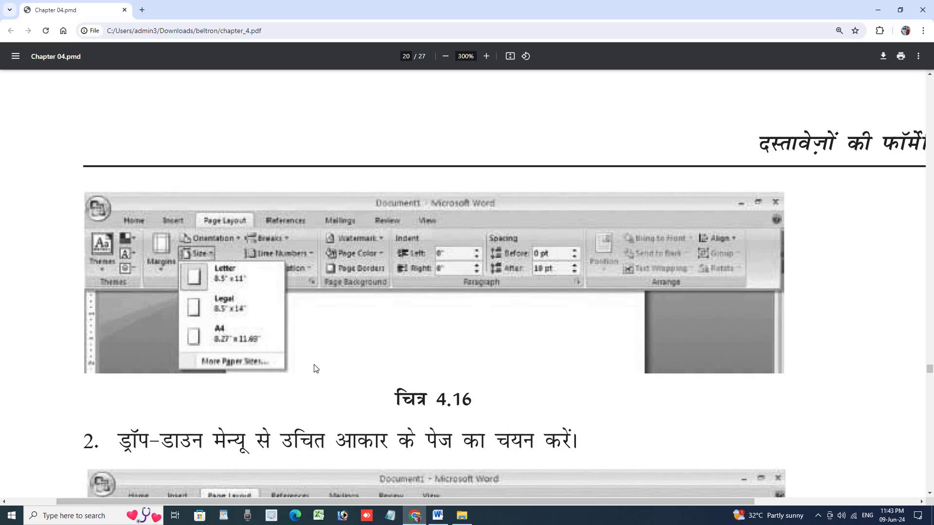
{"action": "scroll", "coordinate": [314, 363], "scroll_direction": "down", "scroll_amount": 3}
{"action": "scroll", "coordinate": [314, 364], "scroll_direction": "down", "scroll_amount": 2}
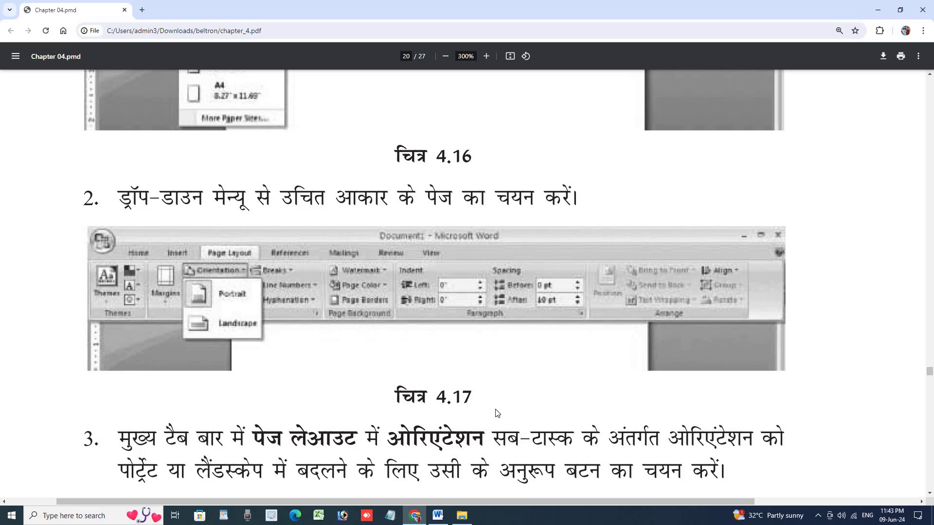
{"action": "scroll", "coordinate": [501, 393], "scroll_direction": "down", "scroll_amount": 2}
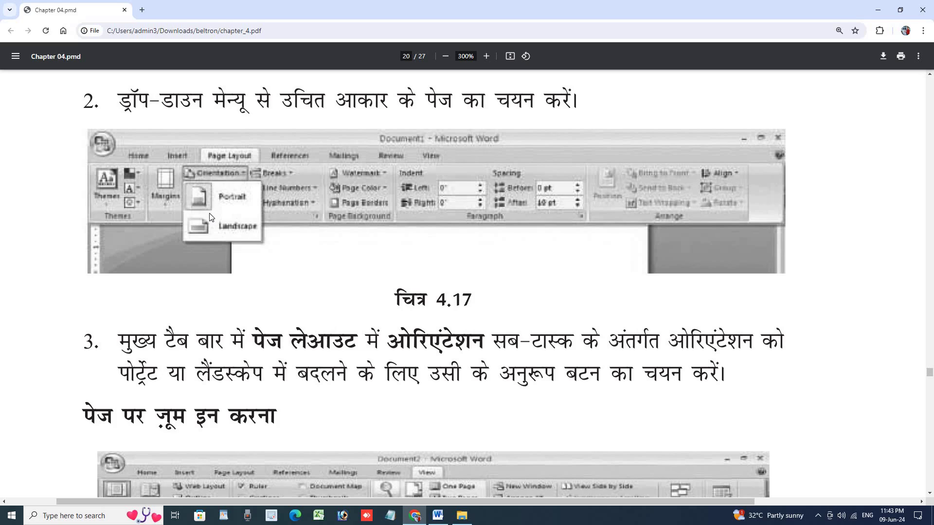
Step: Switch to Word's Page Layout settings and check the Orientation choices beside the tutorial
{"action": "left_click", "coordinate": [440, 520]}
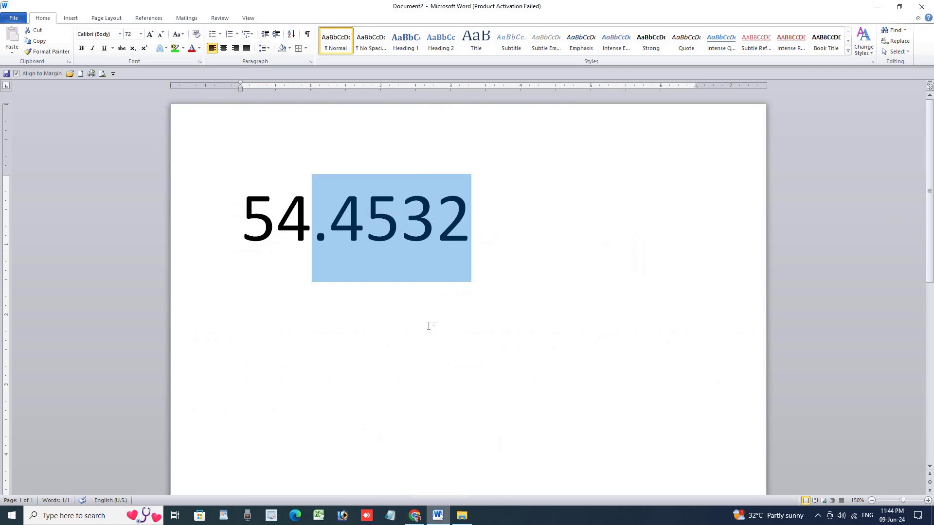
{"action": "left_click", "coordinate": [113, 22]}
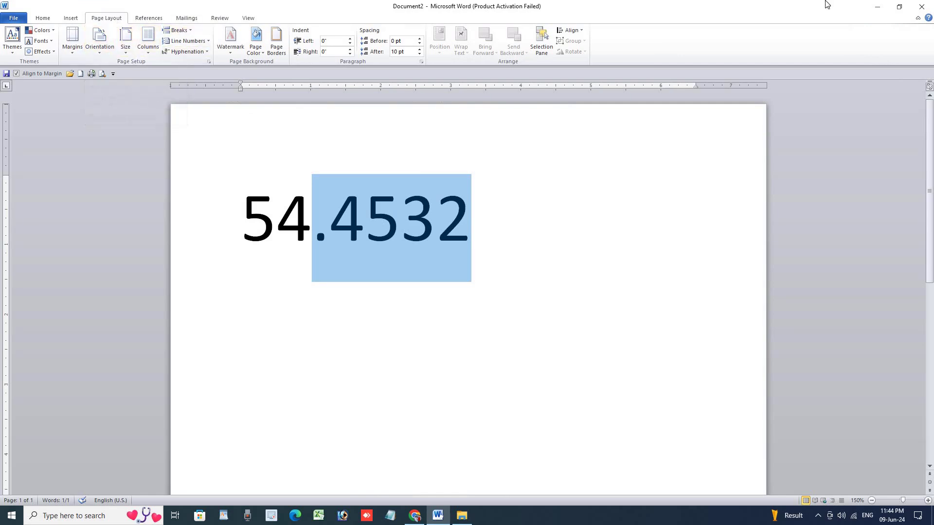
{"action": "left_click", "coordinate": [897, 7]}
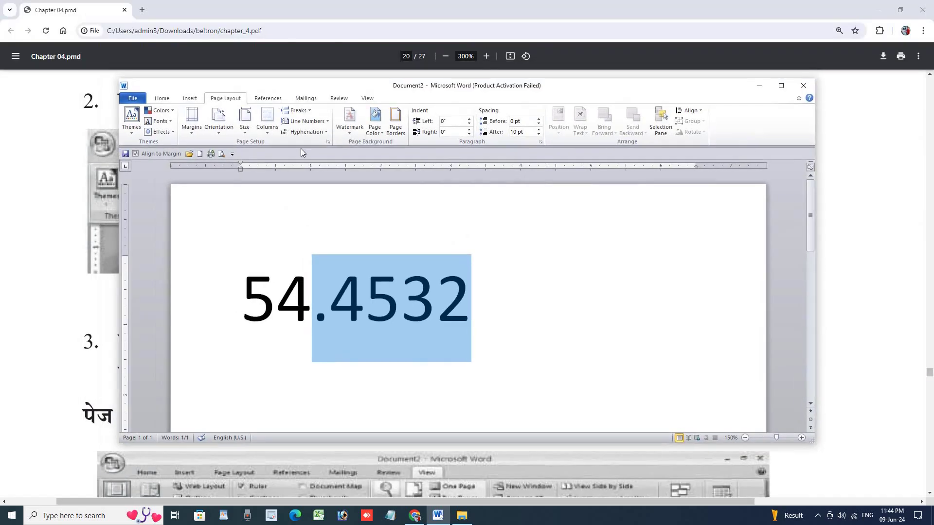
{"action": "left_click", "coordinate": [219, 126]}
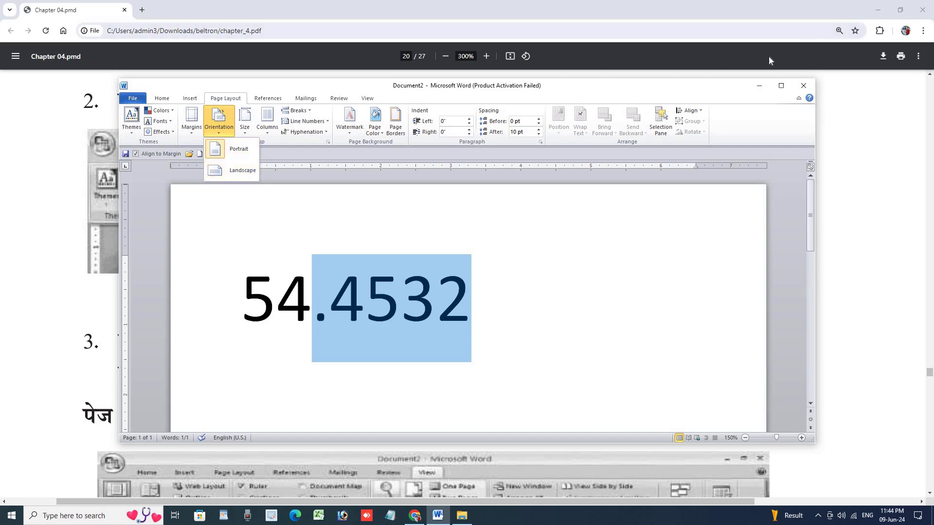
{"action": "left_click", "coordinate": [781, 87]}
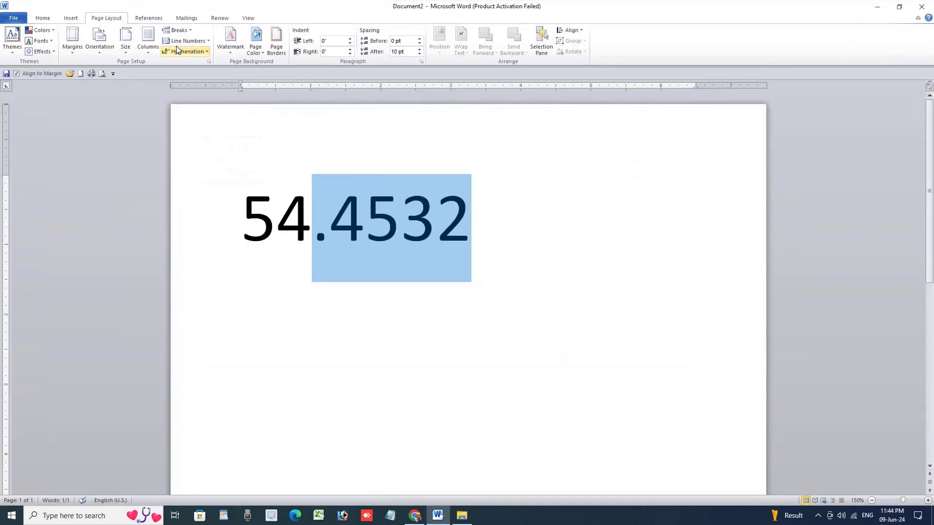
Step: Turn Document2 to landscape, then back to portrait, and return to the PDF
{"action": "left_click", "coordinate": [106, 54]}
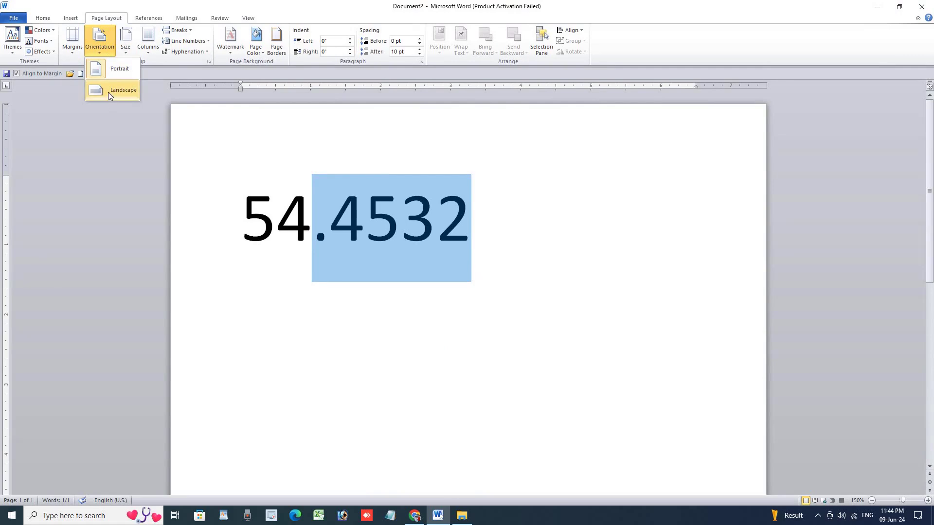
{"action": "left_click", "coordinate": [108, 91]}
{"action": "left_click", "coordinate": [109, 55]}
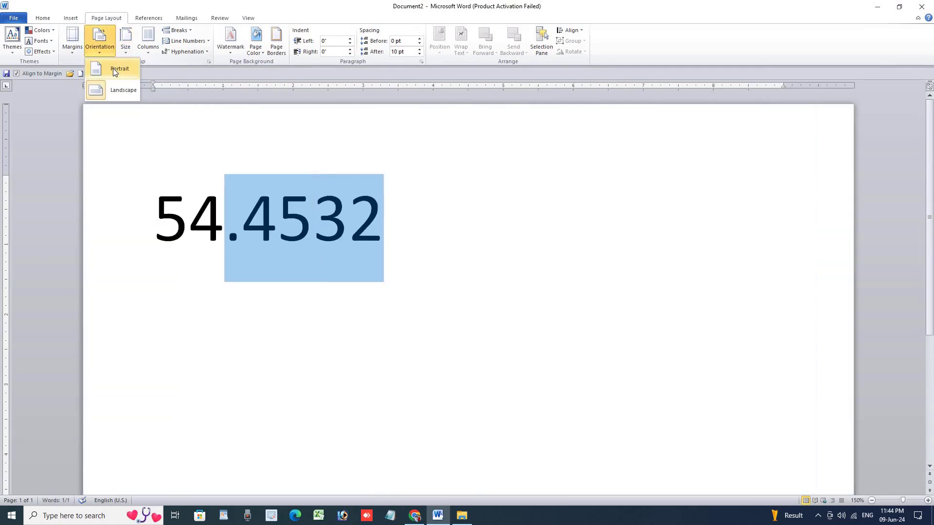
{"action": "left_click", "coordinate": [113, 69]}
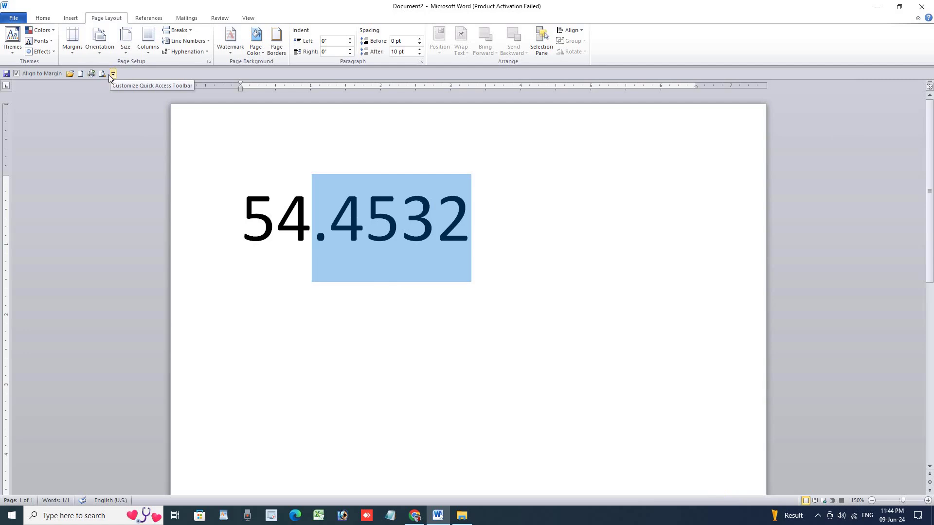
{"action": "left_click", "coordinate": [415, 516]}
Step: Scroll the PDF tutorial to figure 4.18's zoom-in steps, then switch back to Word
{"action": "scroll", "coordinate": [346, 331], "scroll_direction": "down", "scroll_amount": 4}
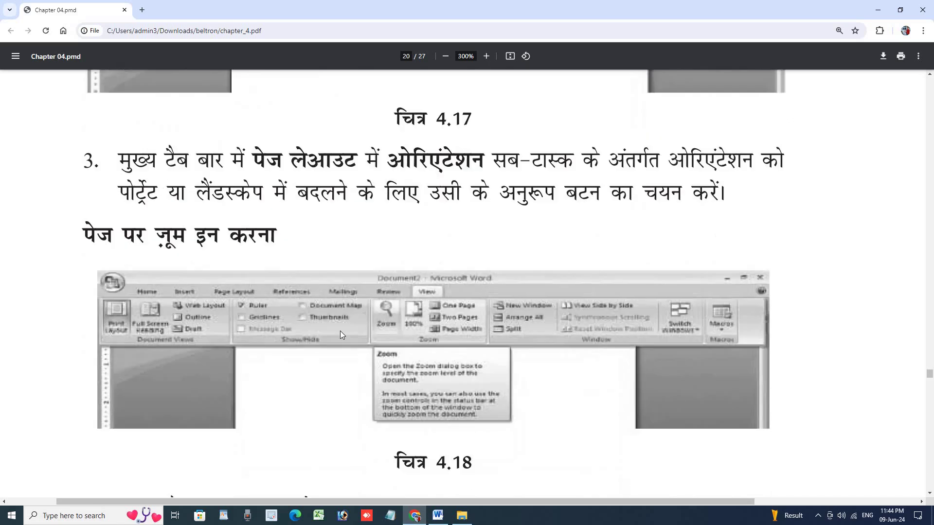
{"action": "scroll", "coordinate": [343, 331], "scroll_direction": "down", "scroll_amount": 2}
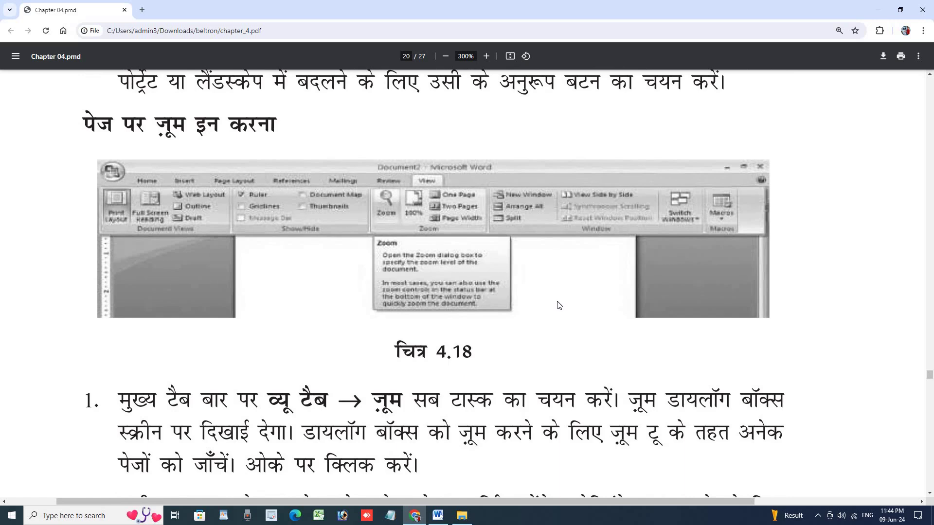
{"action": "scroll", "coordinate": [385, 294], "scroll_direction": "down", "scroll_amount": 3}
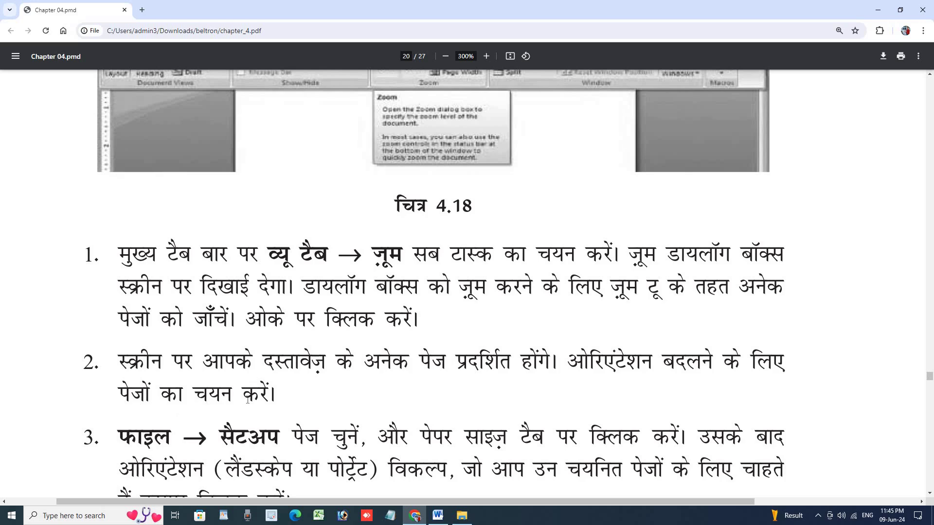
{"action": "scroll", "coordinate": [253, 399], "scroll_direction": "down", "scroll_amount": 3}
{"action": "scroll", "coordinate": [128, 253], "scroll_direction": "up", "scroll_amount": 1}
{"action": "scroll", "coordinate": [128, 254], "scroll_direction": "up", "scroll_amount": 1}
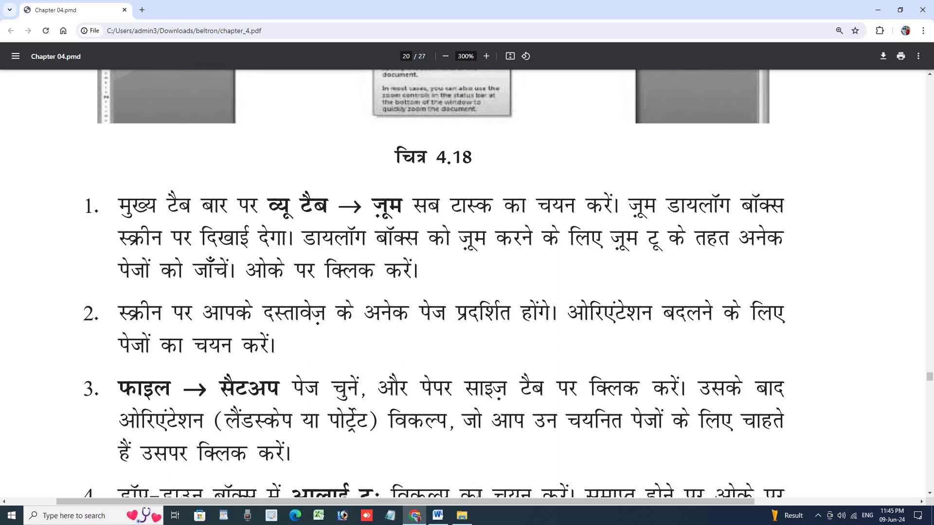
{"action": "left_click", "coordinate": [438, 515]}
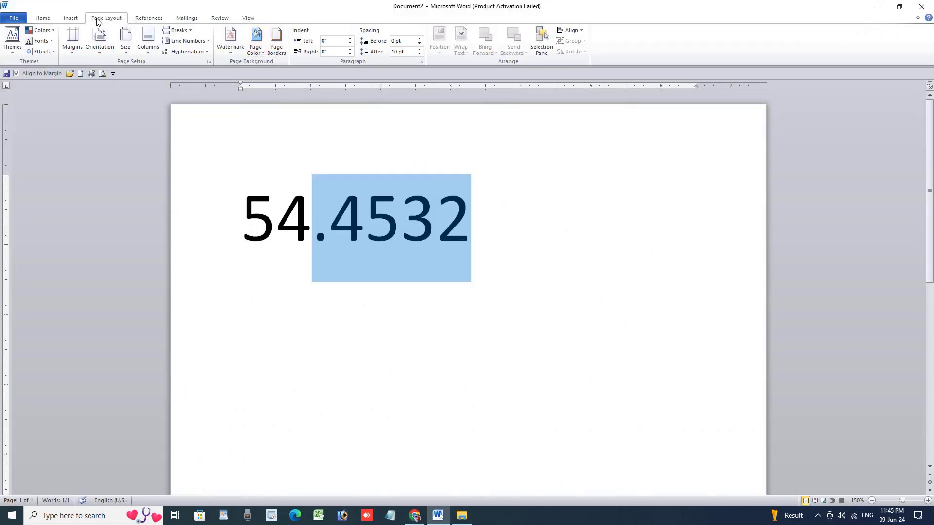
Step: Zoom the 54.4532 page to 200% with the View tab's Zoom dialog
{"action": "left_click", "coordinate": [248, 19]}
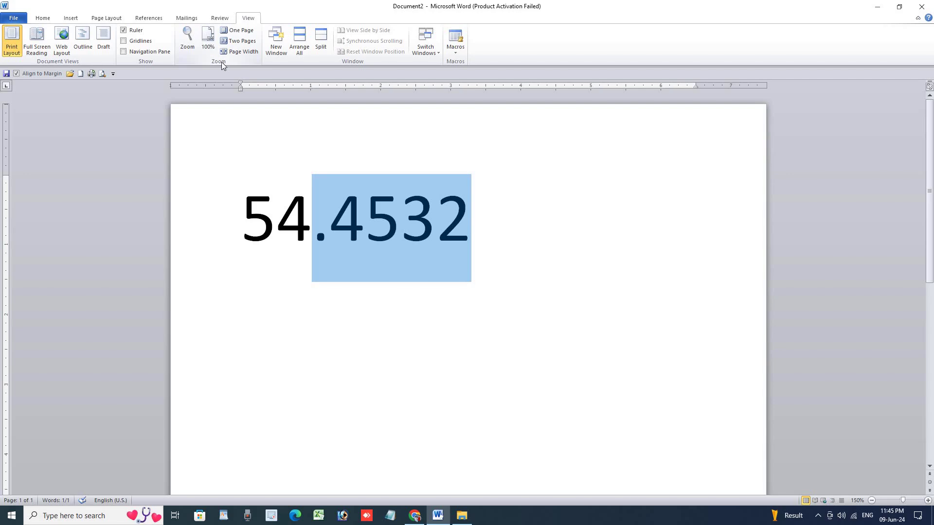
{"action": "left_click", "coordinate": [189, 43]}
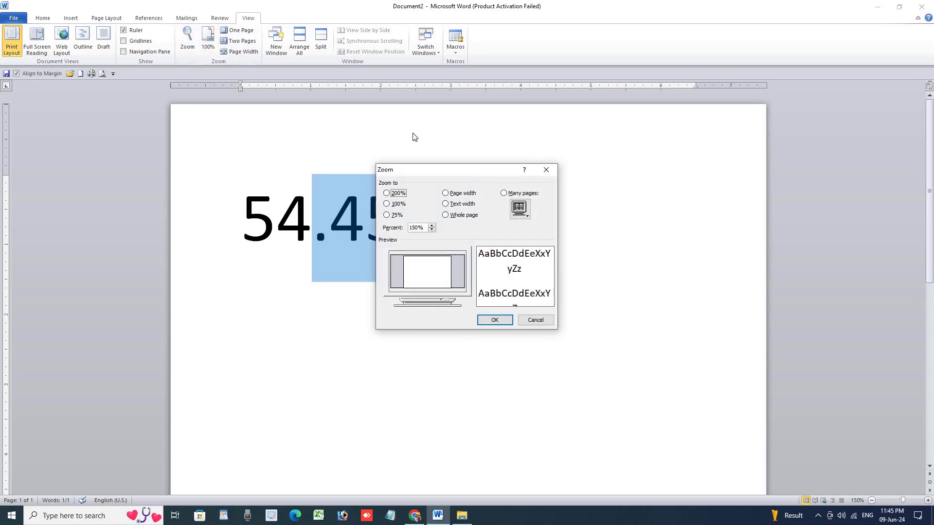
{"action": "left_click", "coordinate": [395, 205]}
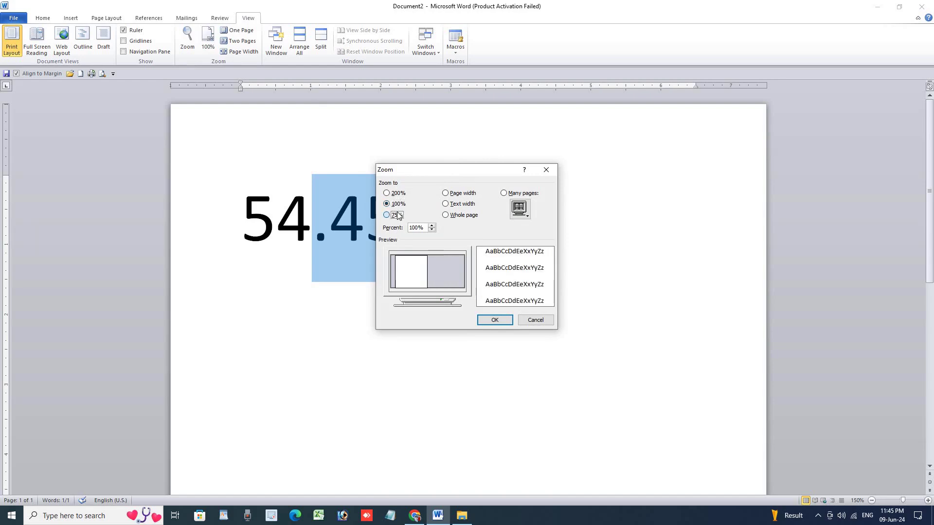
{"action": "left_click", "coordinate": [394, 214]}
{"action": "left_click", "coordinate": [395, 204]}
{"action": "left_click", "coordinate": [395, 193]}
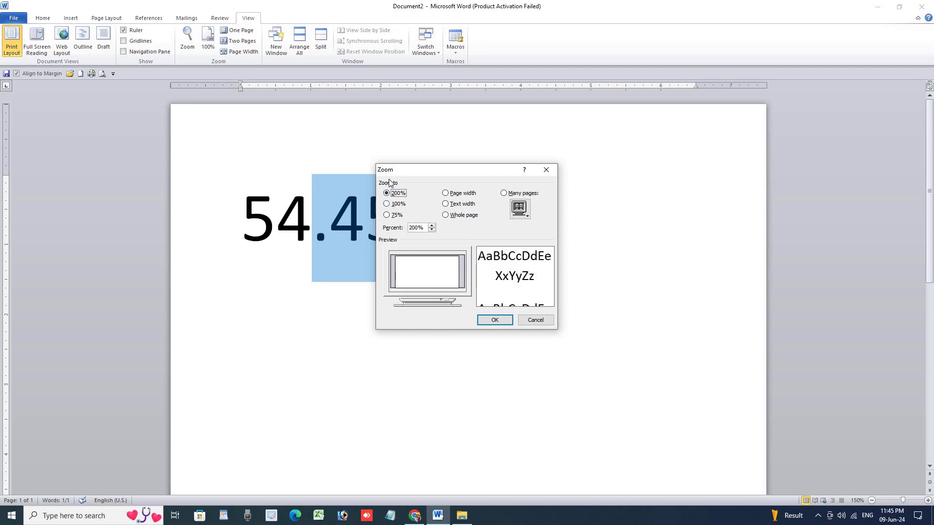
{"action": "left_click", "coordinate": [494, 320]}
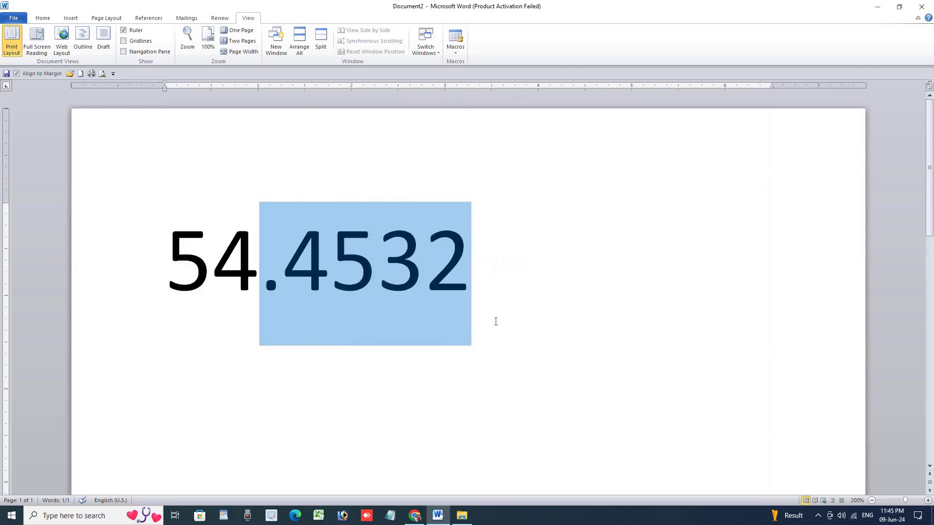
Step: Apply 100% zoom, then 75% zoom, through the Zoom dialog
{"action": "left_click", "coordinate": [188, 39]}
{"action": "left_click", "coordinate": [396, 204]}
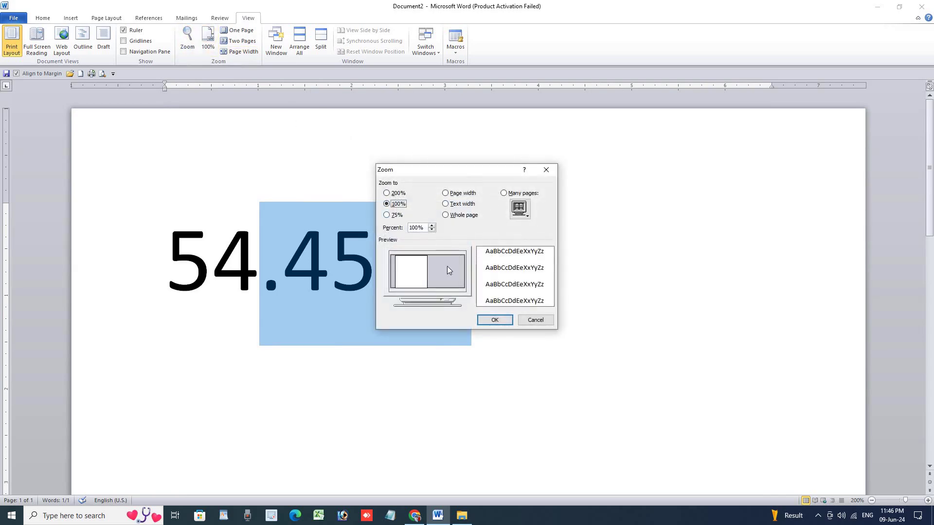
{"action": "left_click", "coordinate": [494, 320]}
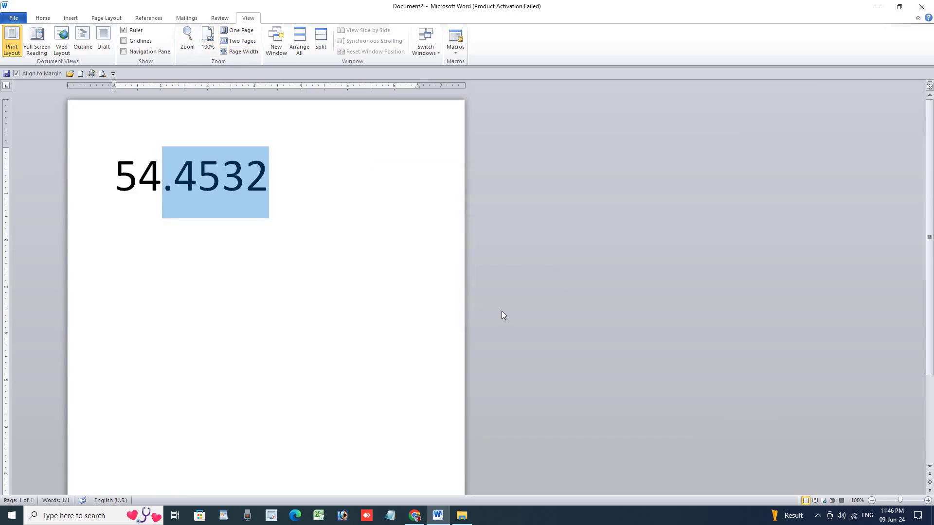
{"action": "left_click", "coordinate": [188, 39]}
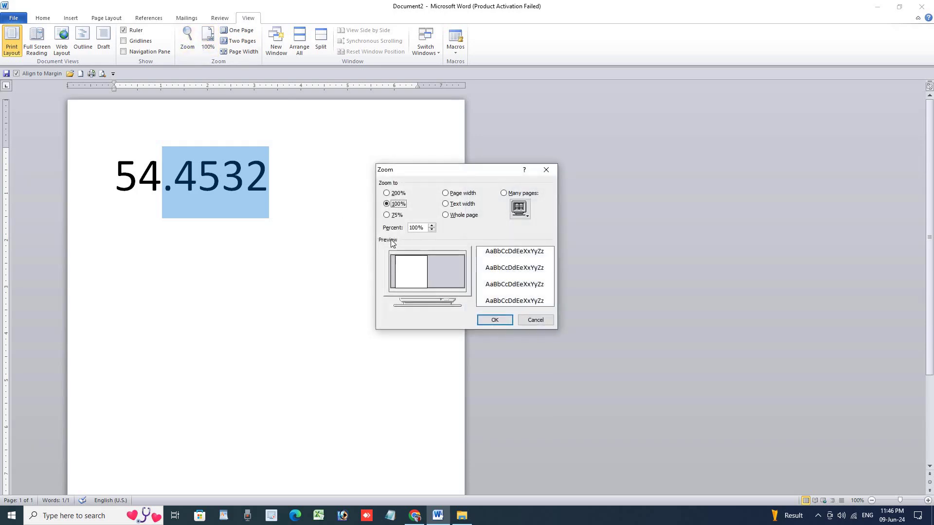
{"action": "left_click", "coordinate": [396, 215]}
{"action": "left_click", "coordinate": [492, 321]}
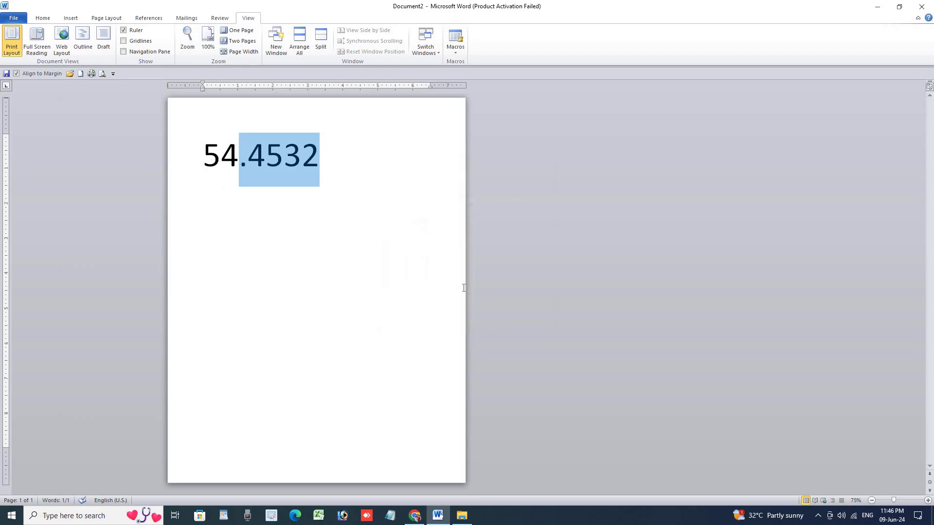
Step: Return the page to 100%, then use the status-bar zoom buttons to reach 140%
{"action": "left_click", "coordinate": [206, 35]}
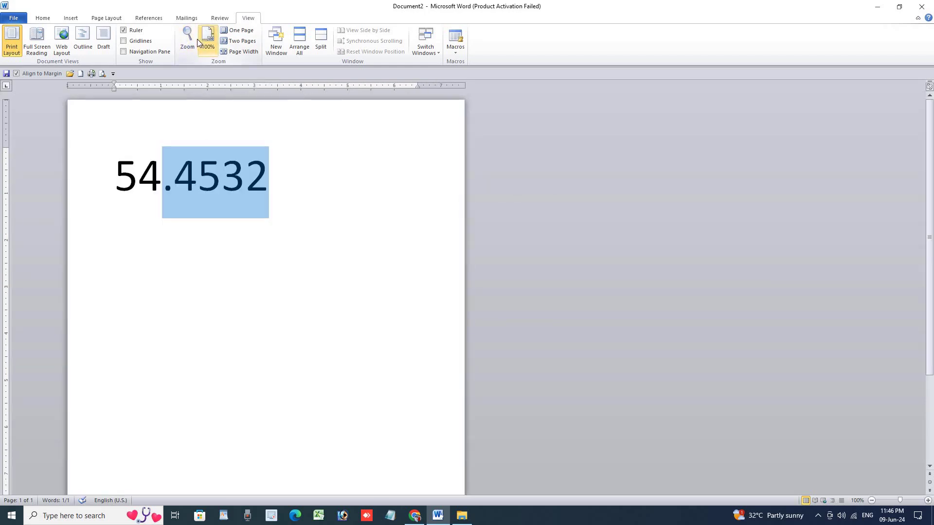
{"action": "left_click", "coordinate": [197, 38]}
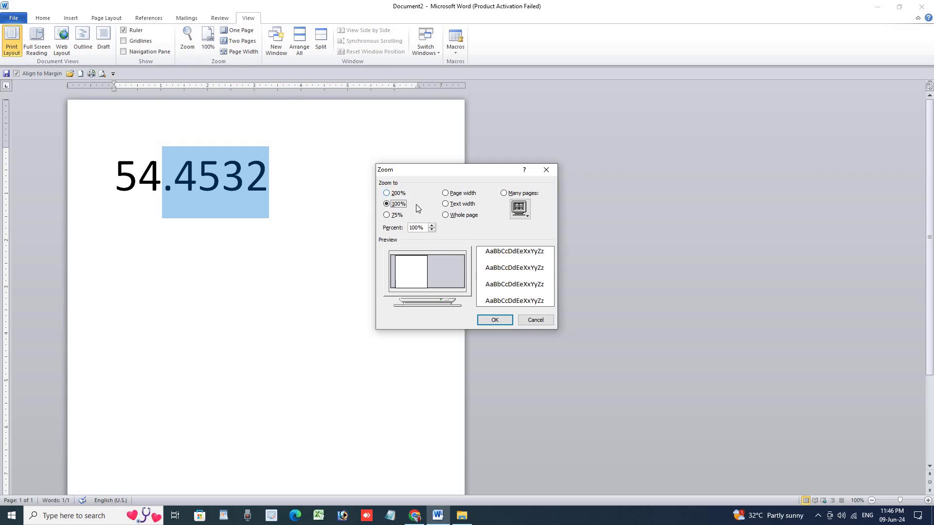
{"action": "left_click", "coordinate": [546, 169]}
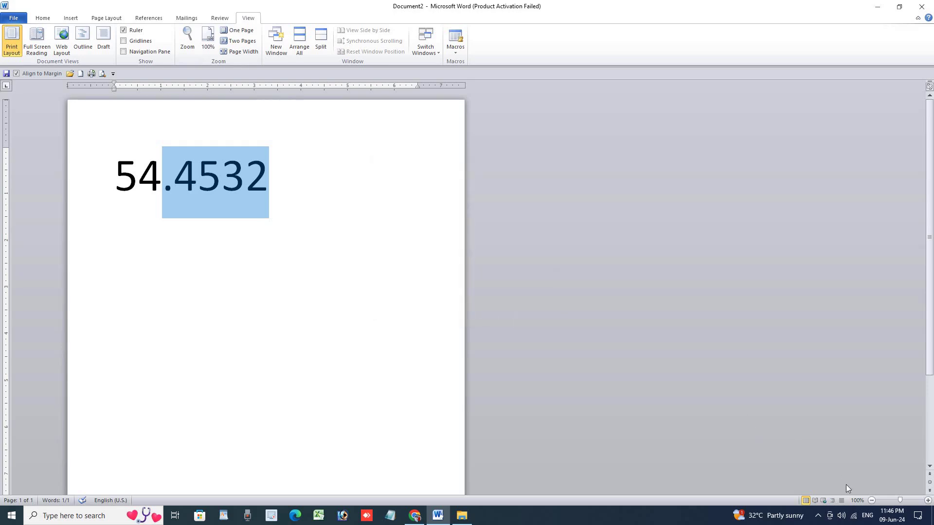
{"action": "left_click", "coordinate": [871, 501]}
{"action": "left_click", "coordinate": [871, 500]}
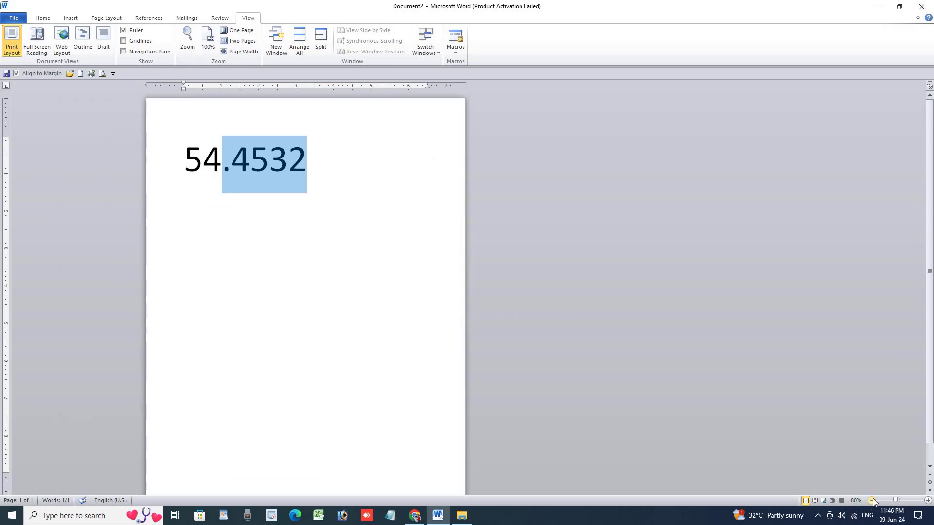
{"action": "left_click", "coordinate": [928, 500]}
{"action": "left_click", "coordinate": [928, 500]}
{"action": "left_click", "coordinate": [928, 500]}
{"action": "left_click", "coordinate": [928, 500]}
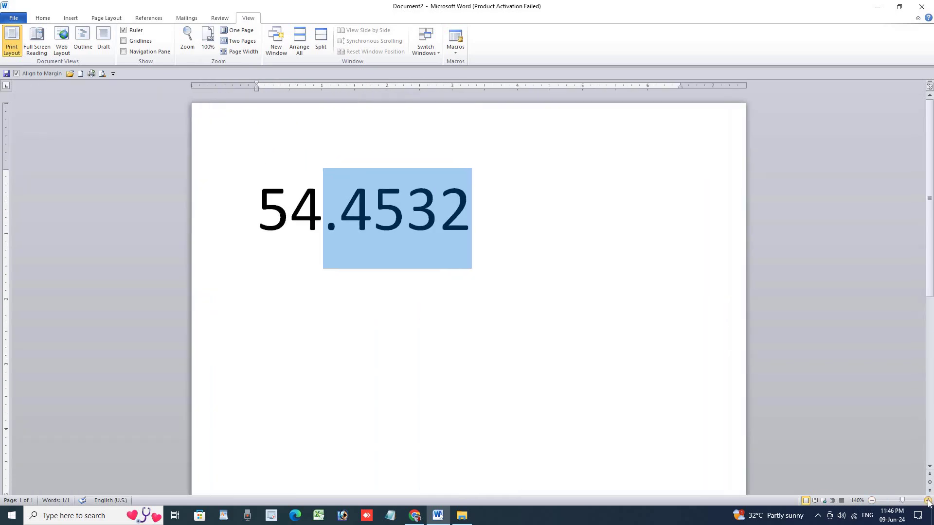
{"action": "left_click", "coordinate": [928, 500]}
{"action": "left_click", "coordinate": [928, 500]}
{"action": "left_click", "coordinate": [928, 501]}
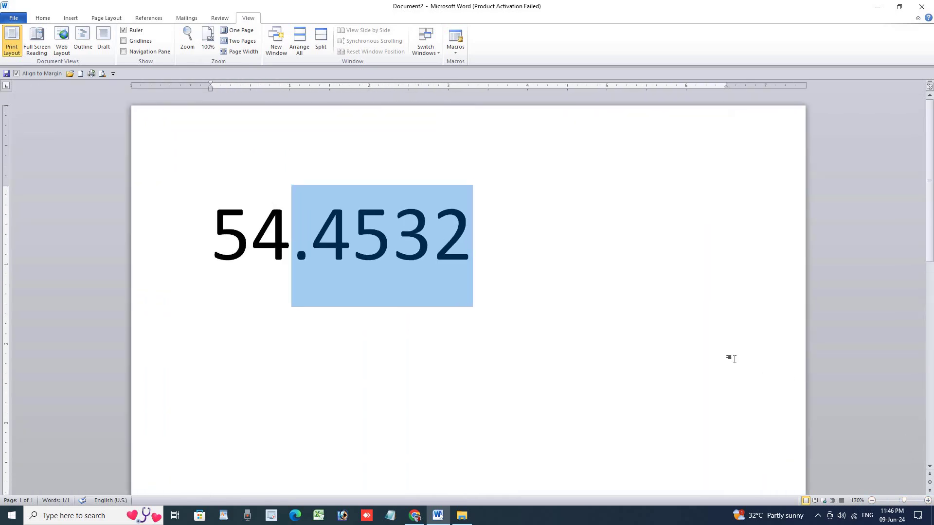
{"action": "left_click", "coordinate": [416, 517]}
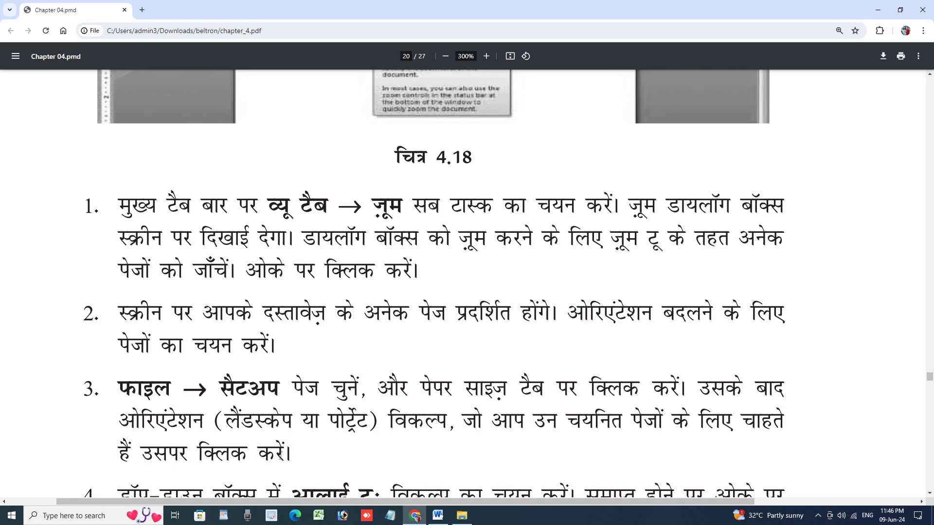
{"action": "scroll", "coordinate": [281, 455], "scroll_direction": "down", "scroll_amount": 2}
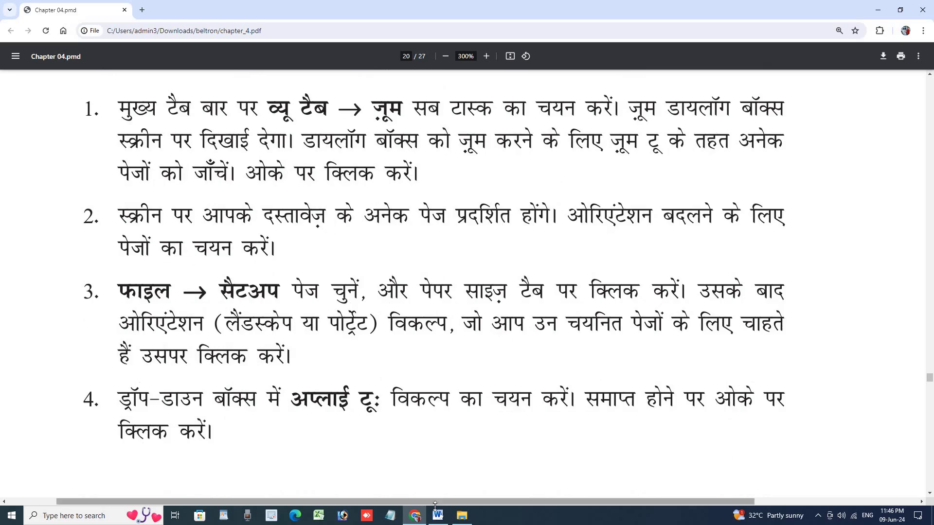
{"action": "mouse_move", "coordinate": [436, 515]}
{"action": "left_click", "coordinate": [441, 522]}
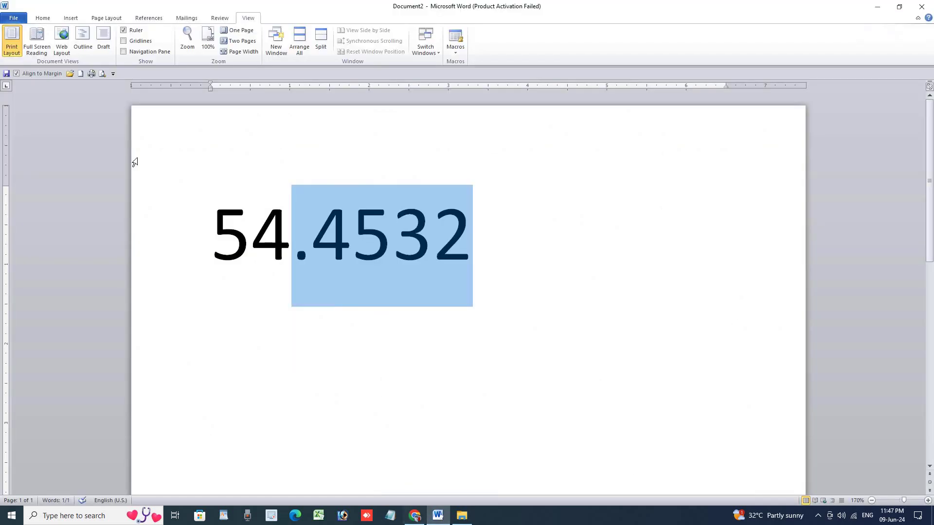
Step: Show Document2's print preview under File > Print and bring up Page Setup
{"action": "left_click", "coordinate": [21, 19]}
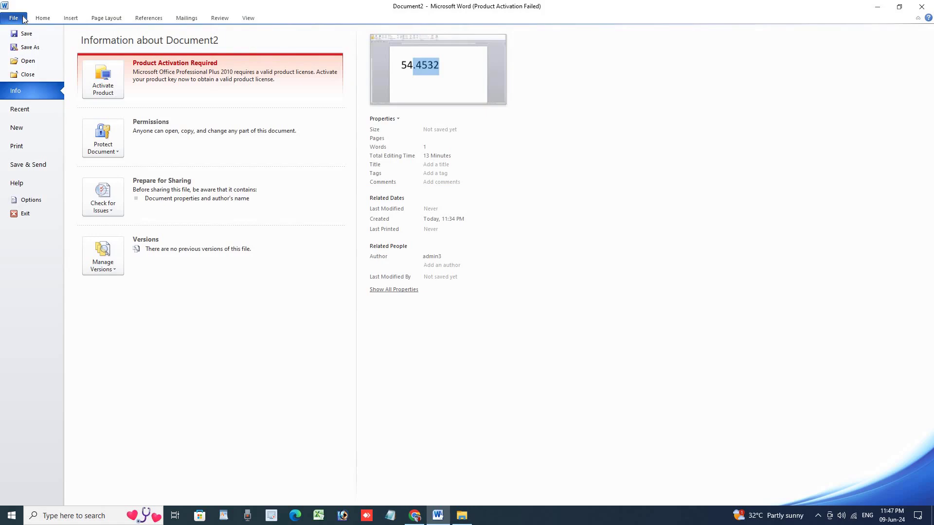
{"action": "left_click", "coordinate": [32, 152]}
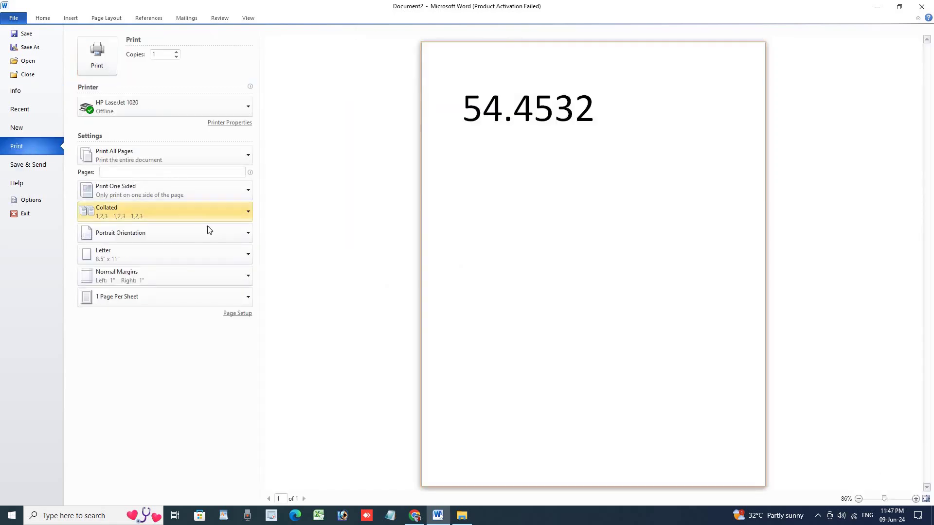
{"action": "left_click", "coordinate": [245, 314]}
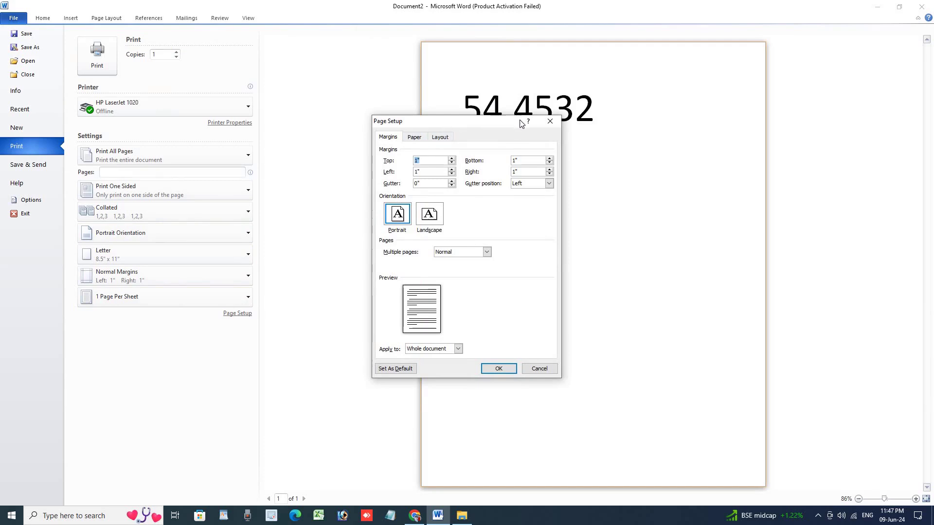
Step: Move Page Setup aside, select Landscape, then close the dialog without applying it
{"action": "left_click_drag", "start_coordinate": [491, 121], "coordinate": [537, 123]}
{"action": "left_click", "coordinate": [452, 223]}
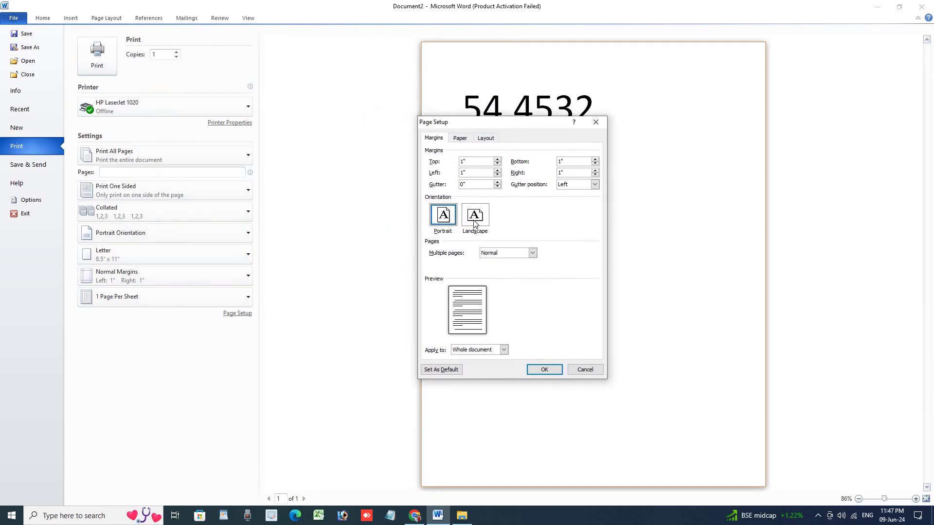
{"action": "left_click", "coordinate": [471, 221]}
{"action": "left_click", "coordinate": [455, 217]}
{"action": "left_click", "coordinate": [471, 217]}
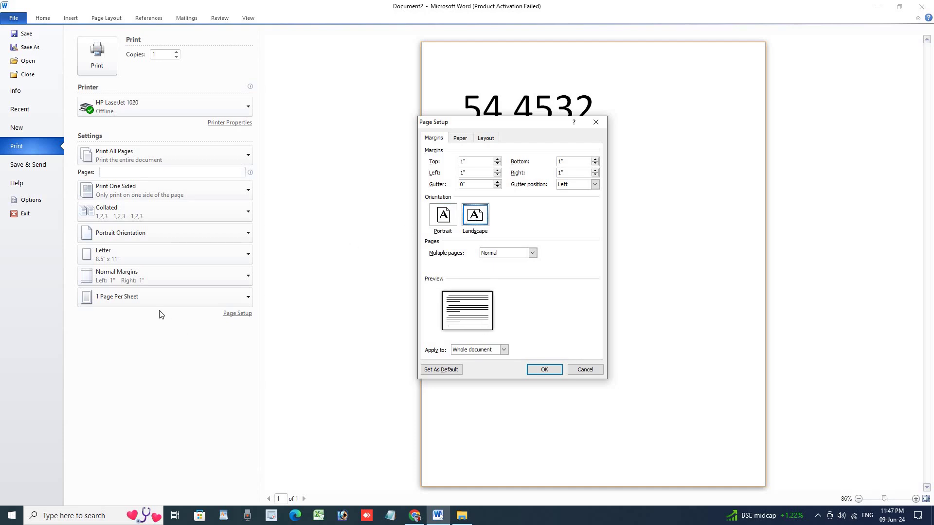
{"action": "left_click", "coordinate": [595, 122]}
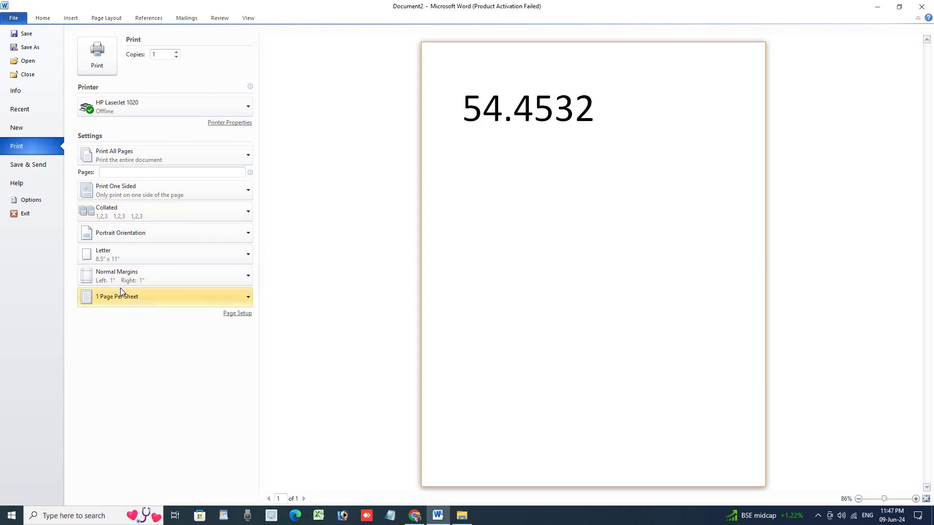
Step: Reopen Page Setup, select Landscape, and dismiss it again without applying
{"action": "left_click", "coordinate": [239, 314]}
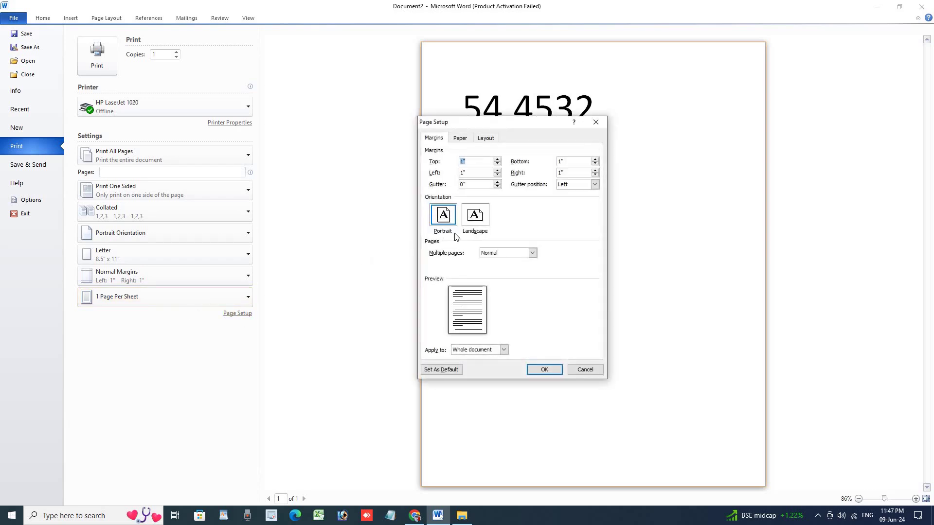
{"action": "left_click", "coordinate": [476, 219]}
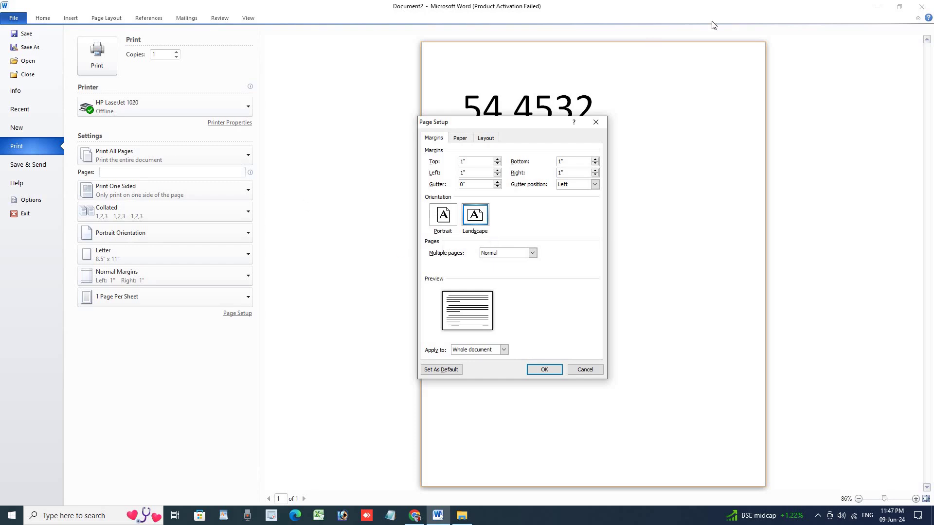
{"action": "left_click", "coordinate": [595, 122]}
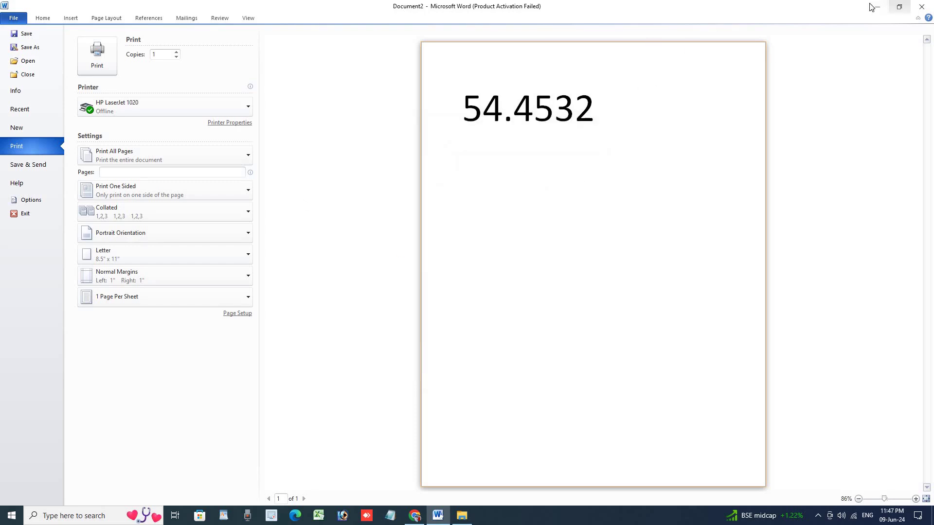
Step: After glancing at the tutorial, set Document2 to Landscape in Page Setup and return to editing
{"action": "left_click", "coordinate": [873, 7]}
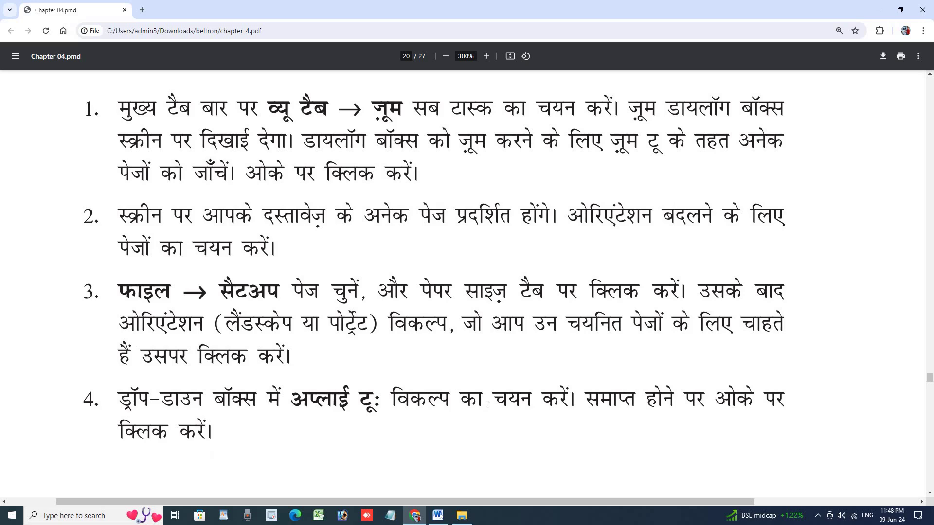
{"action": "left_click", "coordinate": [438, 515]}
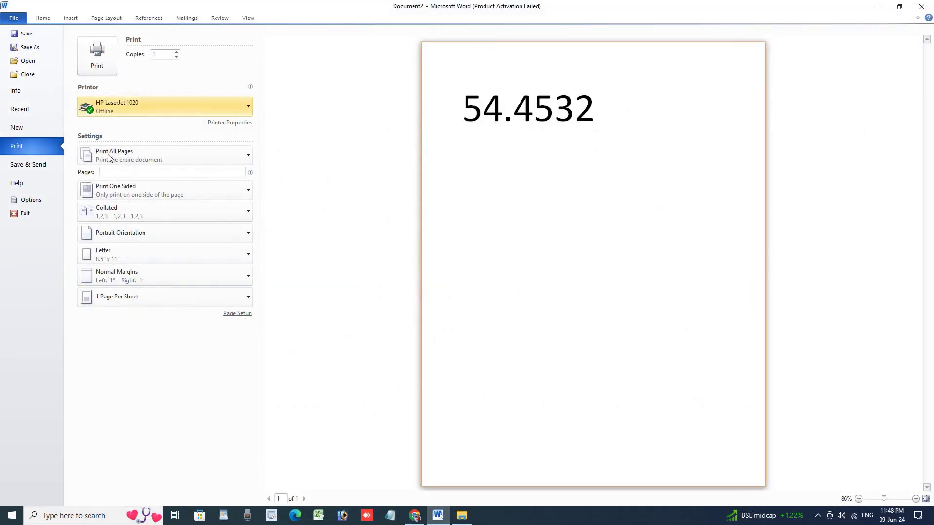
{"action": "left_click", "coordinate": [245, 314]}
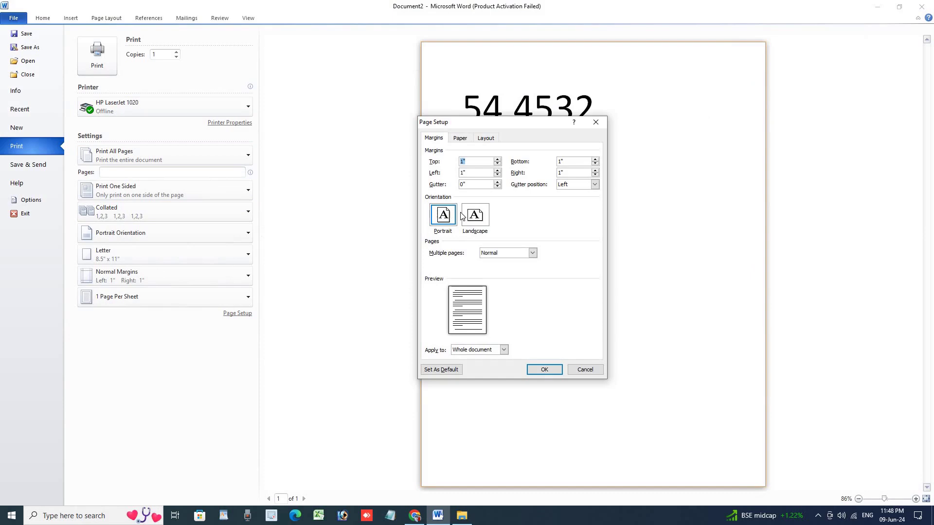
{"action": "left_click", "coordinate": [467, 216]}
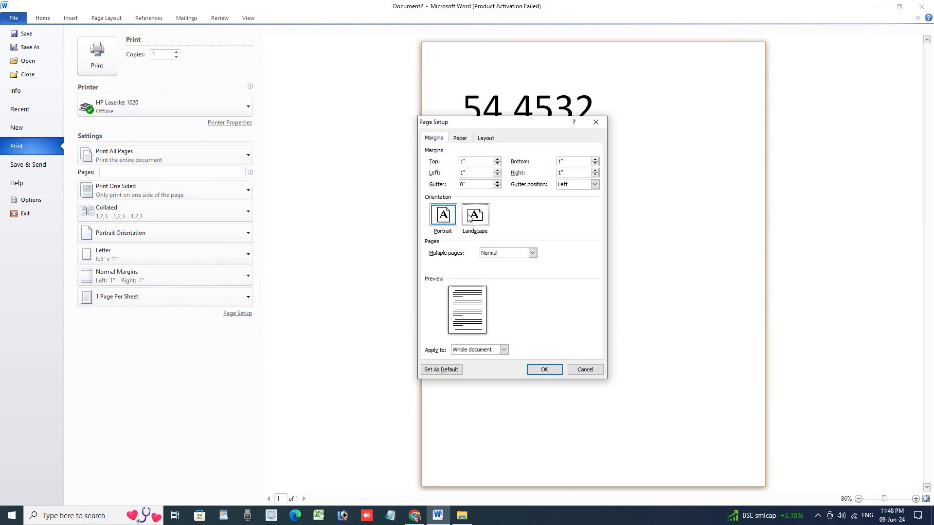
{"action": "left_click", "coordinate": [542, 370]}
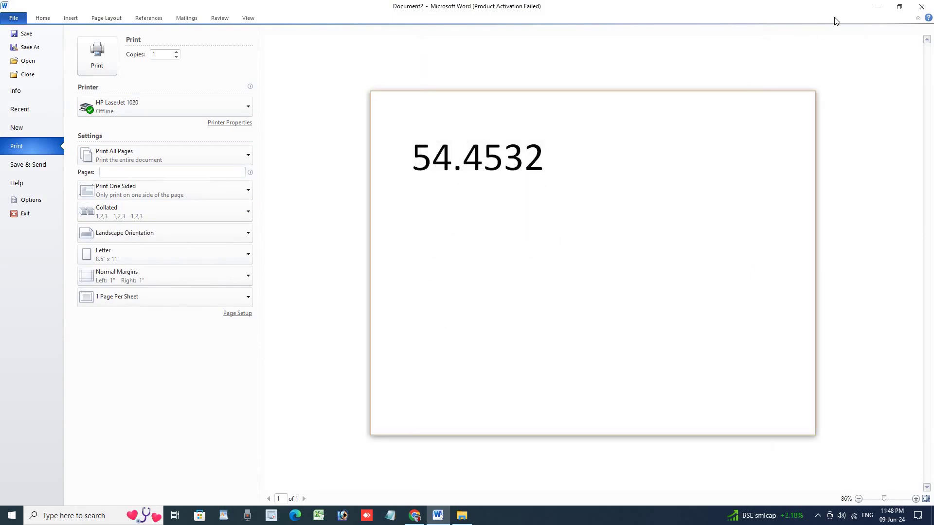
{"action": "left_click", "coordinate": [44, 18]}
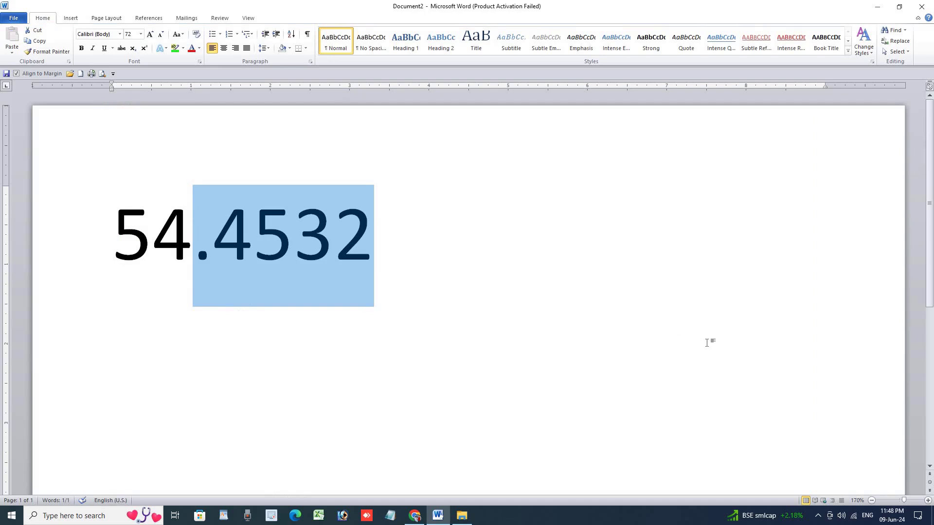
Step: In the Chrome PDF tutorial, scroll down to section 4.8.3 on headers and footers
{"action": "left_click", "coordinate": [415, 516]}
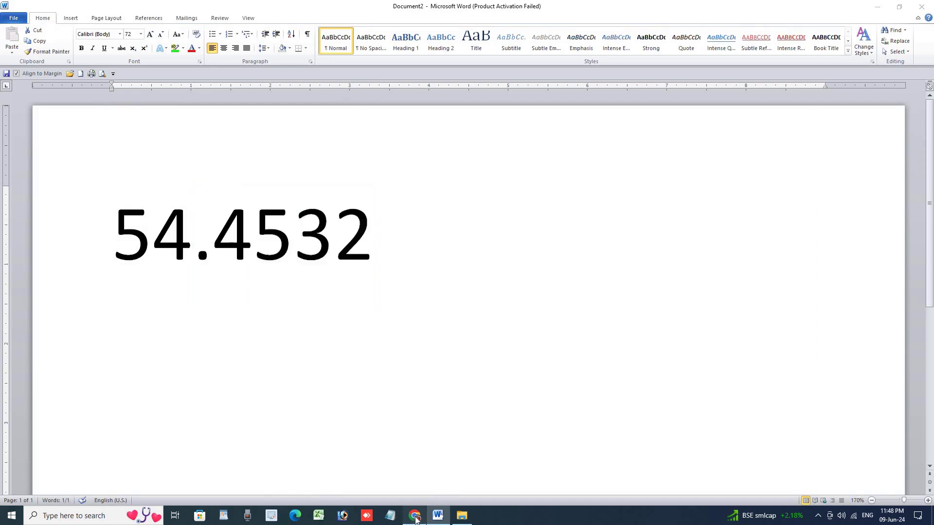
{"action": "scroll", "coordinate": [464, 471], "scroll_direction": "down", "scroll_amount": 4}
{"action": "scroll", "coordinate": [462, 471], "scroll_direction": "down", "scroll_amount": 3}
{"action": "scroll", "coordinate": [453, 471], "scroll_direction": "down", "scroll_amount": 3}
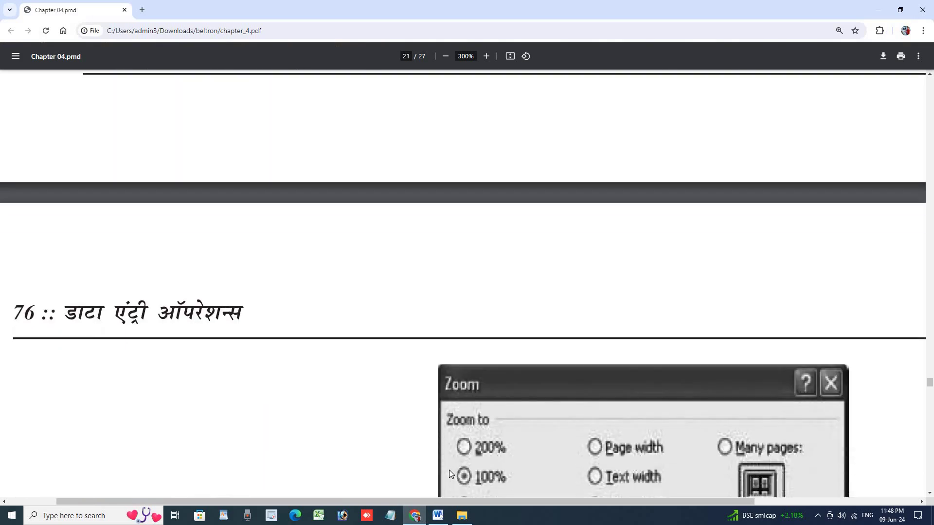
{"action": "scroll", "coordinate": [449, 473], "scroll_direction": "down", "scroll_amount": 2}
{"action": "scroll", "coordinate": [448, 470], "scroll_direction": "down", "scroll_amount": 1}
{"action": "scroll", "coordinate": [454, 415], "scroll_direction": "down", "scroll_amount": 3}
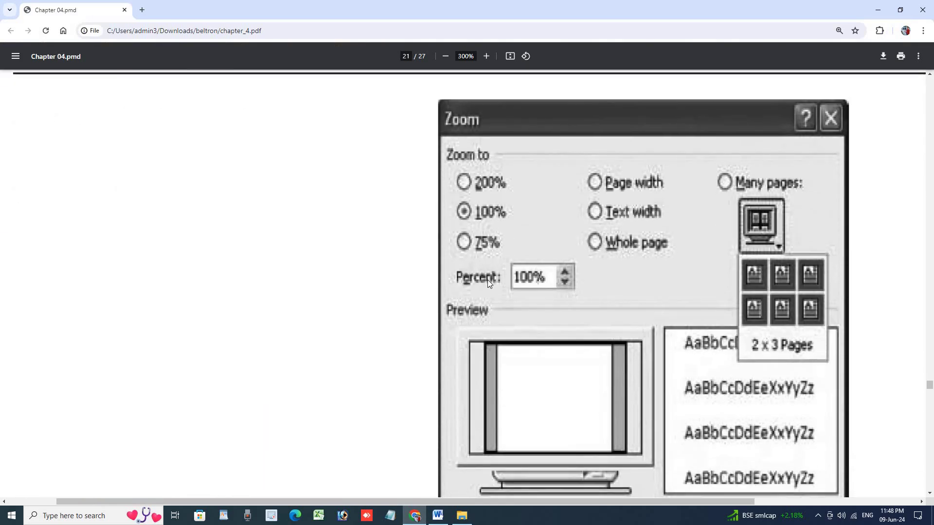
{"action": "scroll", "coordinate": [488, 280], "scroll_direction": "down", "scroll_amount": 2}
{"action": "scroll", "coordinate": [492, 334], "scroll_direction": "down", "scroll_amount": 2}
{"action": "scroll", "coordinate": [499, 360], "scroll_direction": "down", "scroll_amount": 3}
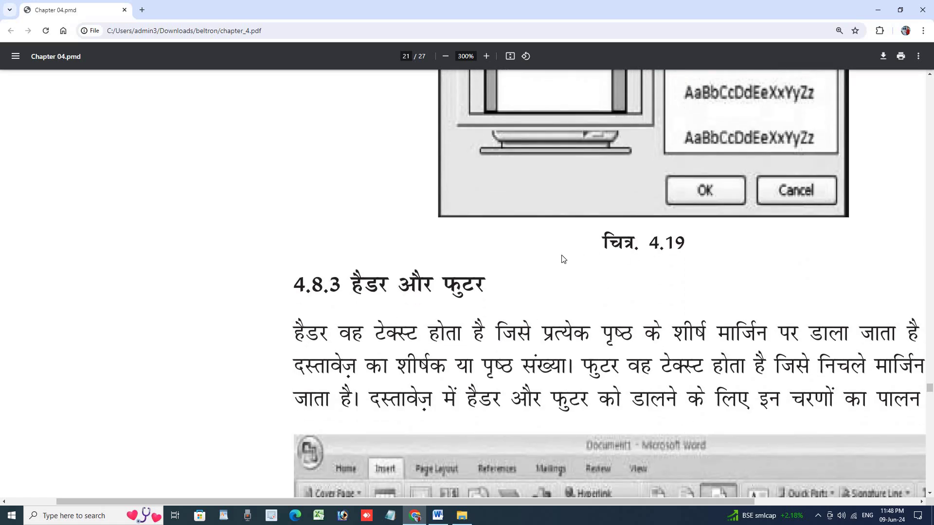
{"action": "scroll", "coordinate": [562, 259], "scroll_direction": "down", "scroll_amount": 2}
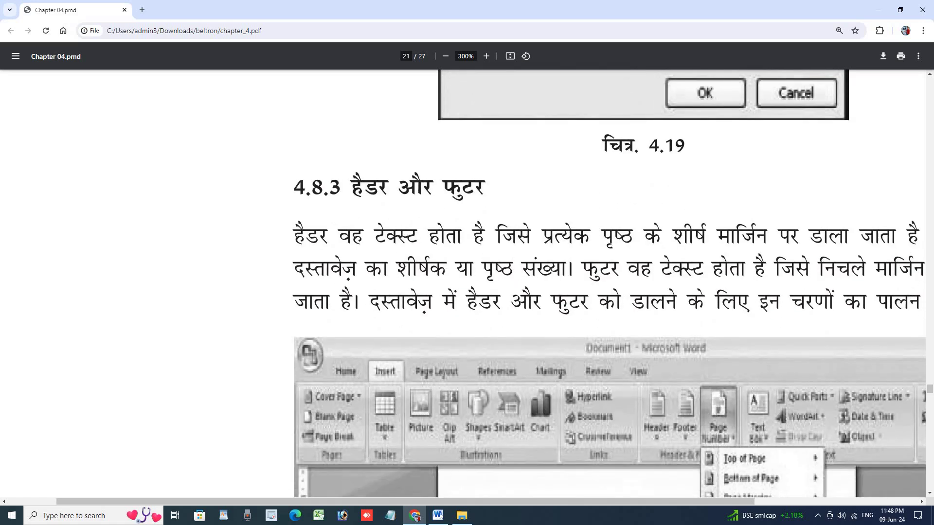
{"action": "scroll", "coordinate": [557, 267], "scroll_direction": "up", "scroll_amount": 1}
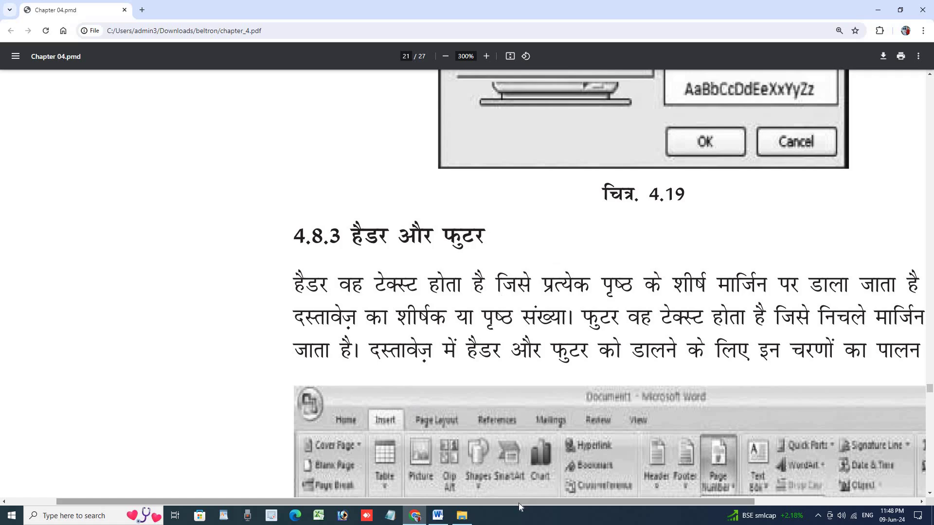
{"action": "left_click_drag", "start_coordinate": [518, 501], "coordinate": [655, 506]}
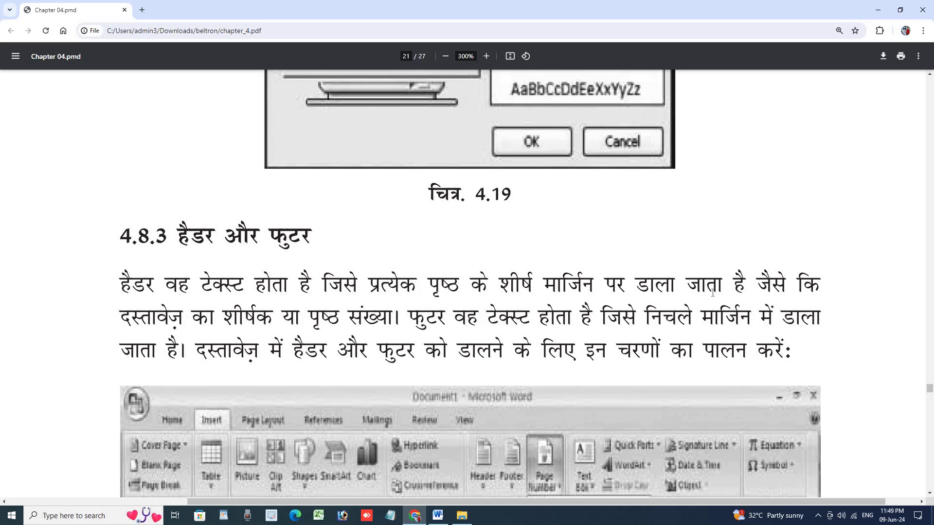
Step: Highlight part of the header and footer explanation, clear it, and switch back to Word
{"action": "left_click_drag", "start_coordinate": [712, 292], "coordinate": [731, 319]}
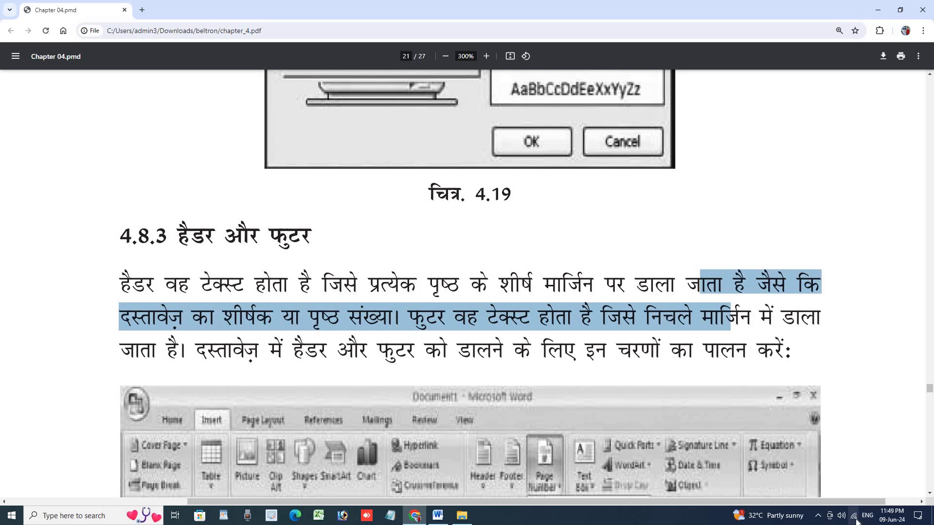
{"action": "left_click", "coordinate": [319, 346]}
{"action": "scroll", "coordinate": [319, 346], "scroll_direction": "down", "scroll_amount": 4}
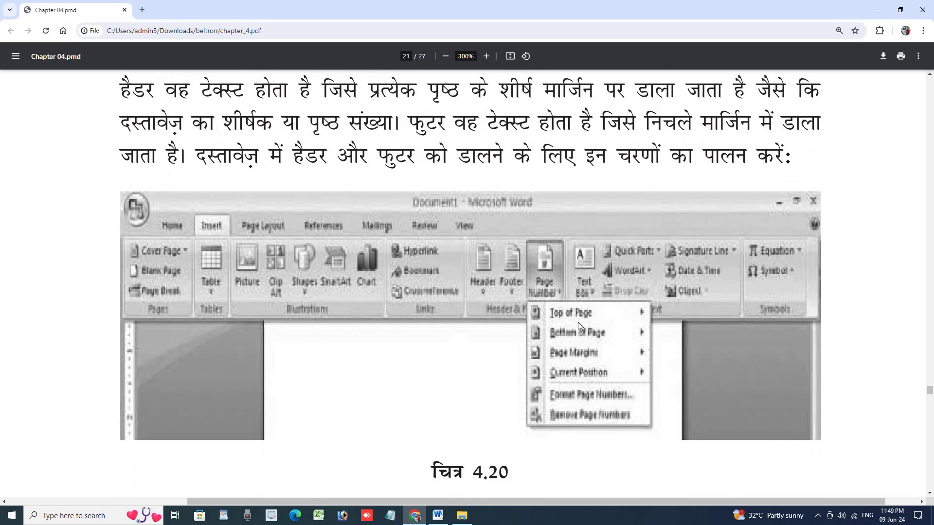
{"action": "left_click", "coordinate": [438, 514]}
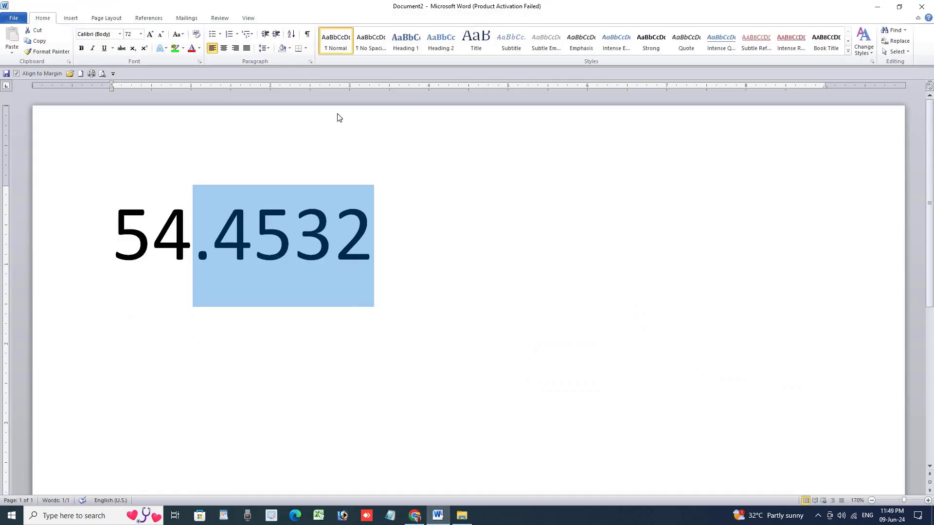
Step: Browse the Insert tab's Header, Footer, and Page Number menus to reach the Top of Page designs
{"action": "left_click", "coordinate": [70, 18]}
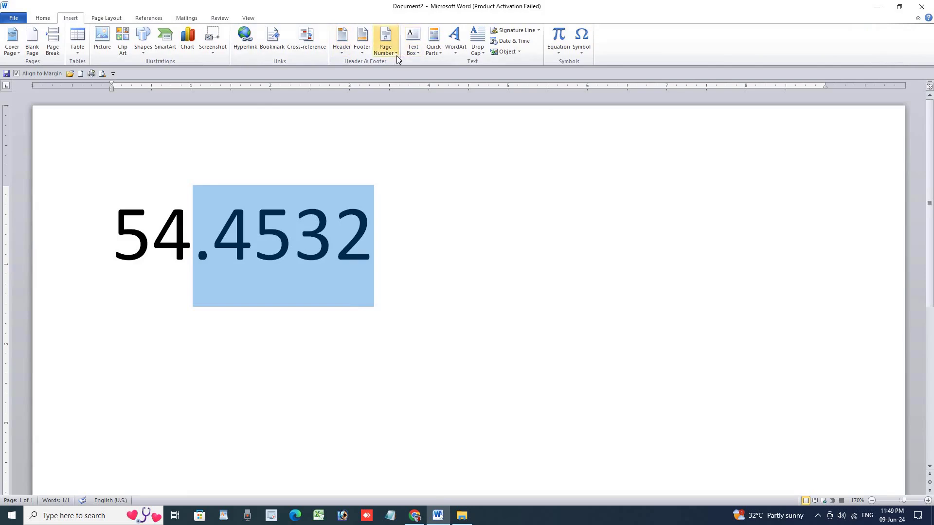
{"action": "left_click", "coordinate": [343, 54]}
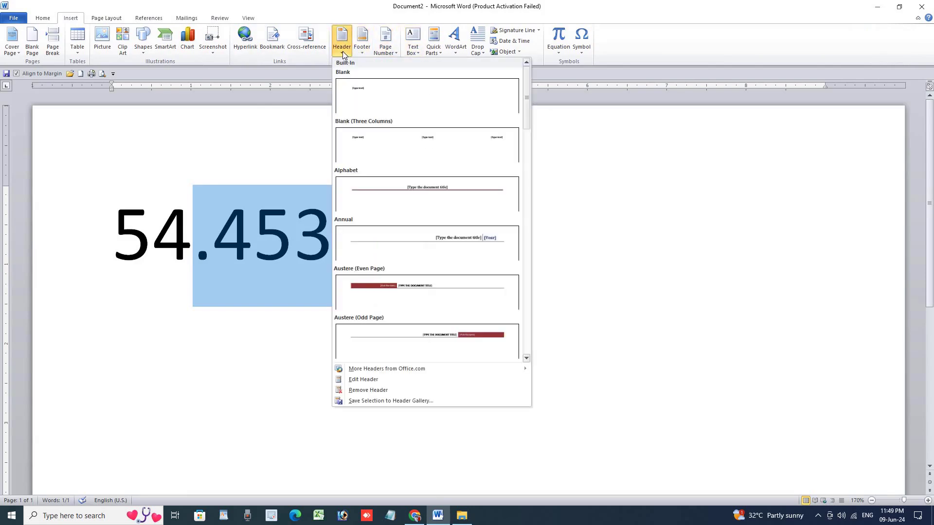
{"action": "left_click", "coordinate": [362, 48]}
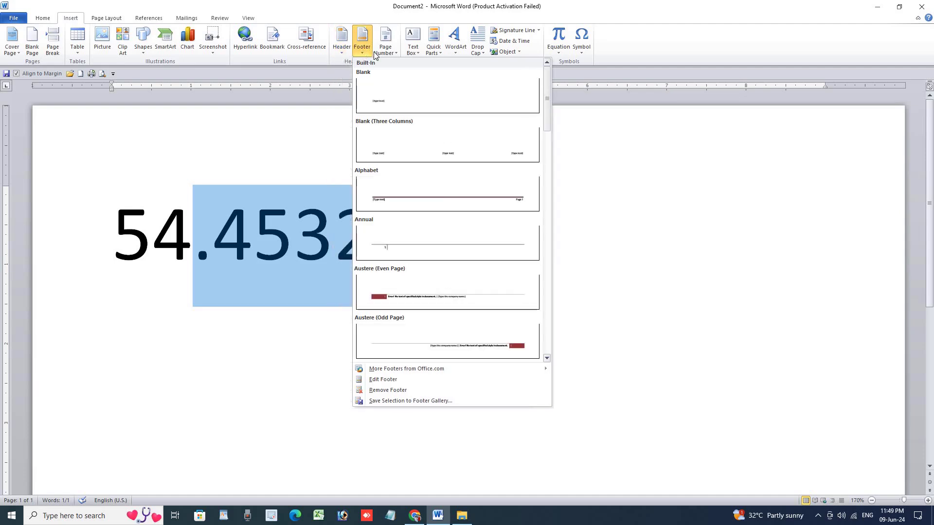
{"action": "left_click", "coordinate": [381, 55]}
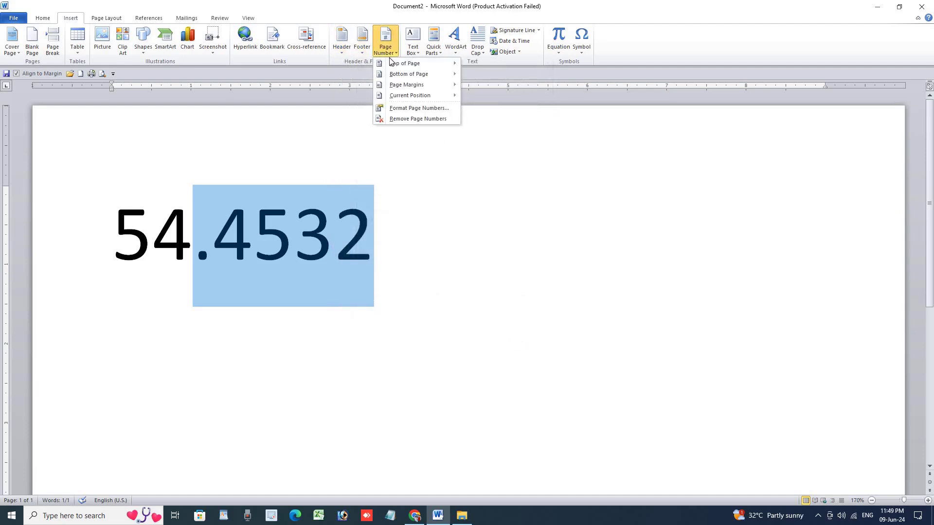
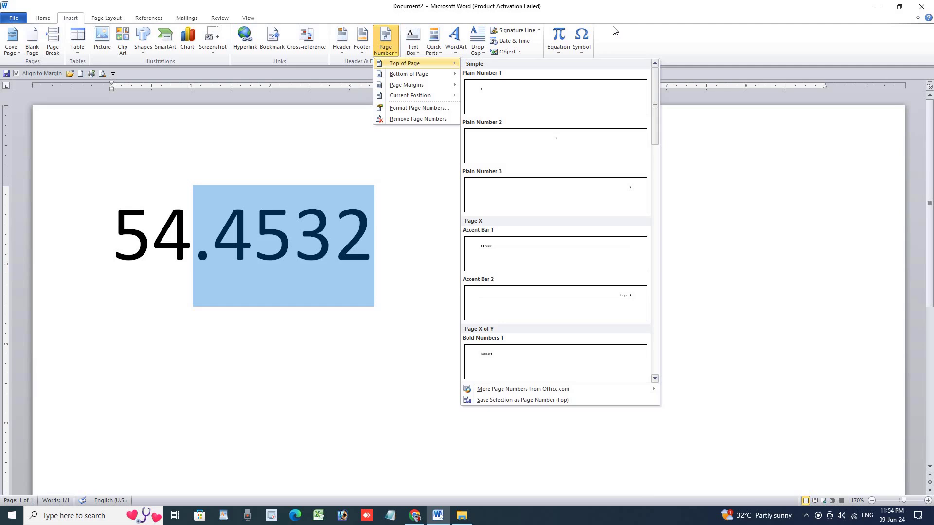
Step: Insert a Plain Number 1 page number at the top of the page header, then return to the body
{"action": "left_click", "coordinate": [495, 94]}
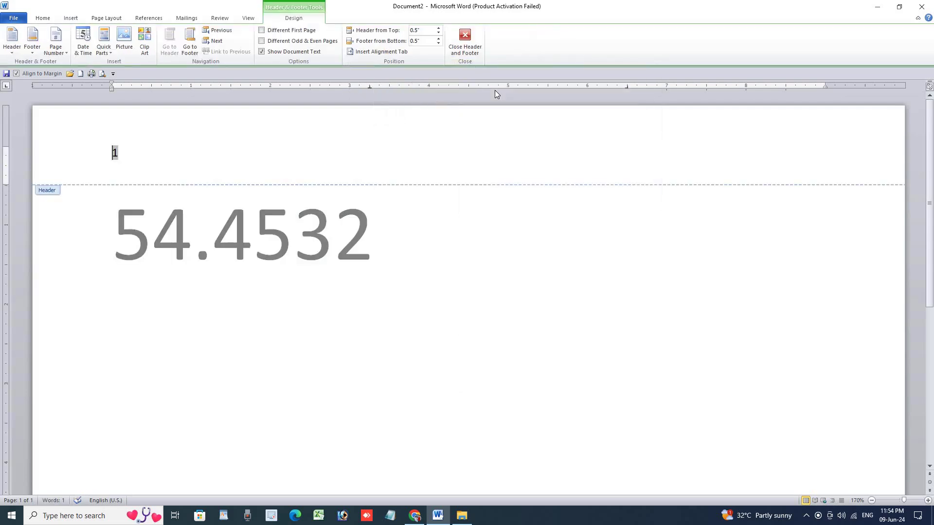
{"action": "scroll", "coordinate": [216, 365], "scroll_direction": "down", "scroll_amount": 10}
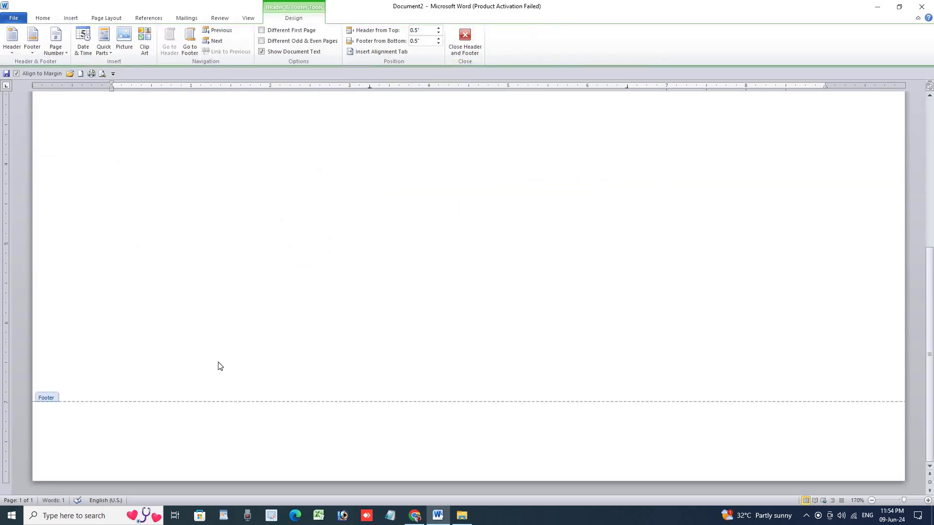
{"action": "scroll", "coordinate": [438, 318], "scroll_direction": "up", "scroll_amount": 7}
{"action": "scroll", "coordinate": [421, 292], "scroll_direction": "up", "scroll_amount": 3}
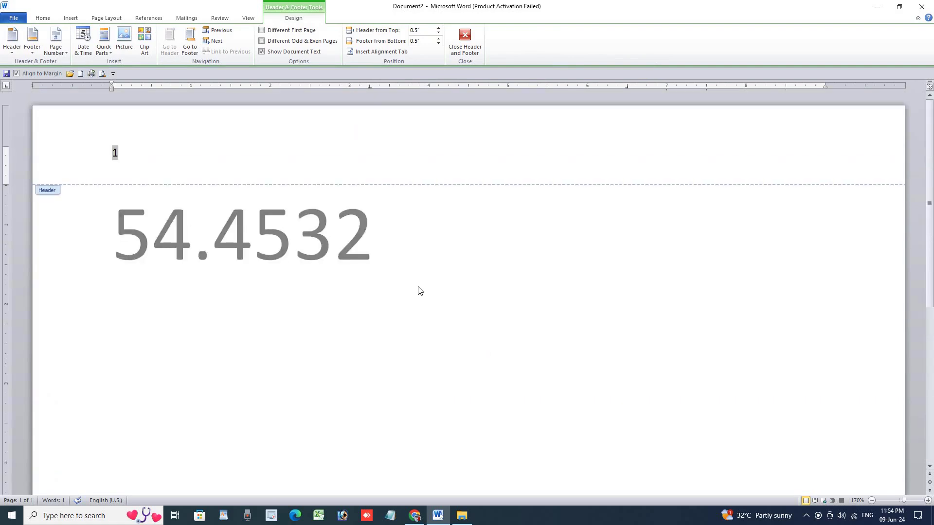
{"action": "double_click", "coordinate": [416, 275]}
{"action": "left_click", "coordinate": [414, 270]}
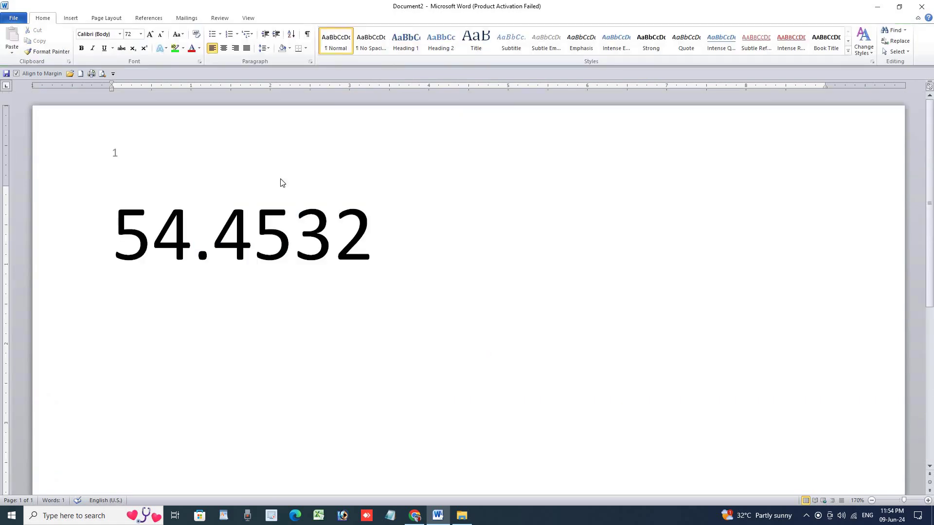
{"action": "left_click", "coordinate": [106, 18]}
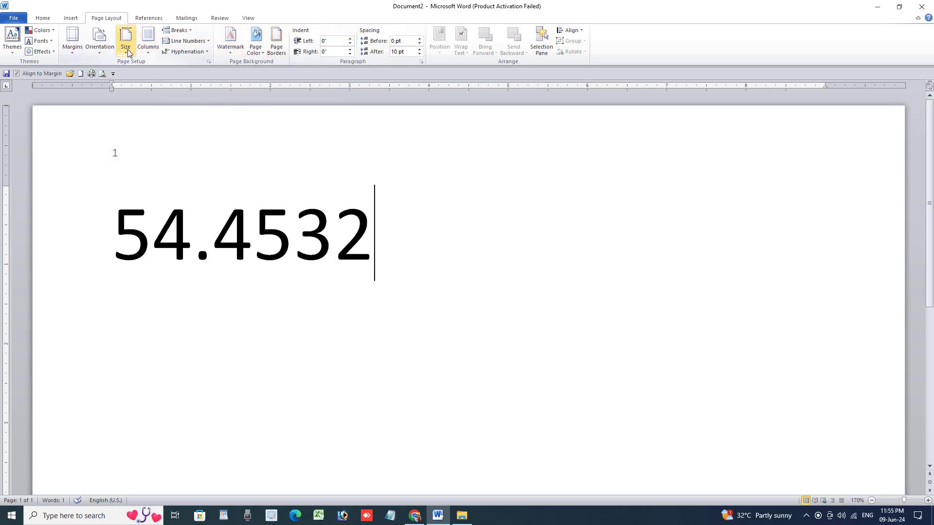
{"action": "left_click", "coordinate": [71, 18]}
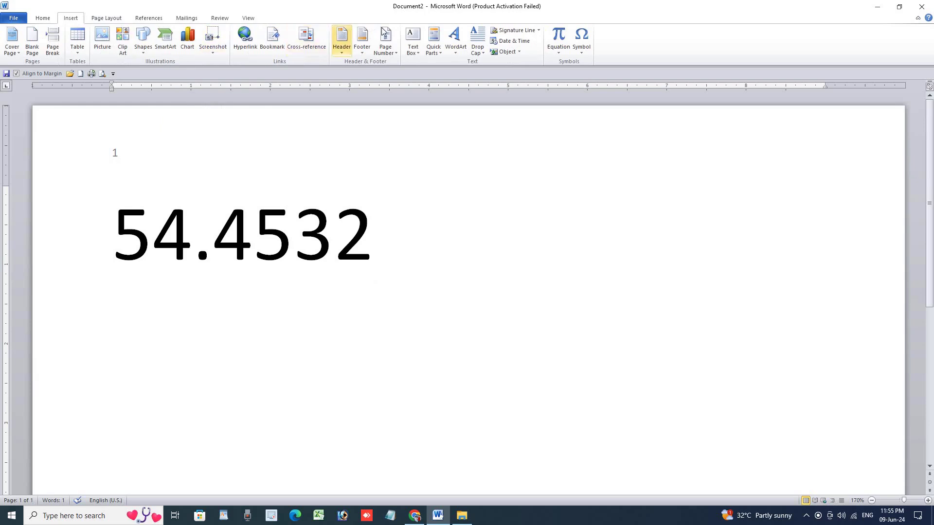
{"action": "left_click", "coordinate": [385, 52]}
{"action": "mouse_move", "coordinate": [408, 74]}
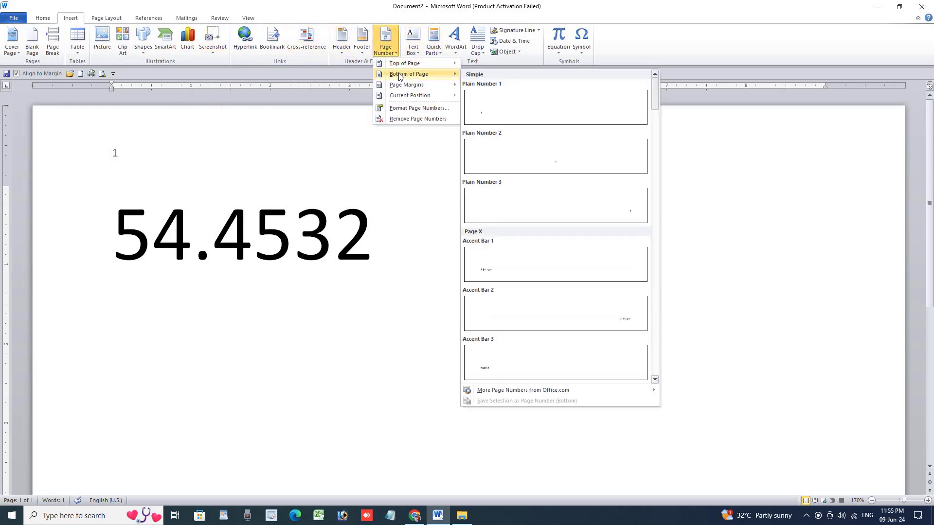
{"action": "left_click", "coordinate": [523, 109]}
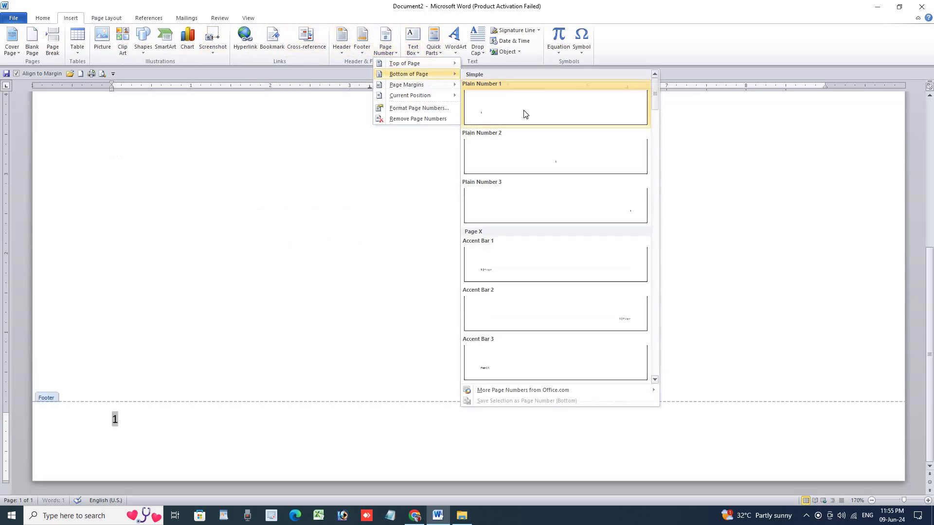
{"action": "scroll", "coordinate": [260, 277], "scroll_direction": "down", "scroll_amount": 5}
{"action": "scroll", "coordinate": [260, 277], "scroll_direction": "up", "scroll_amount": 1}
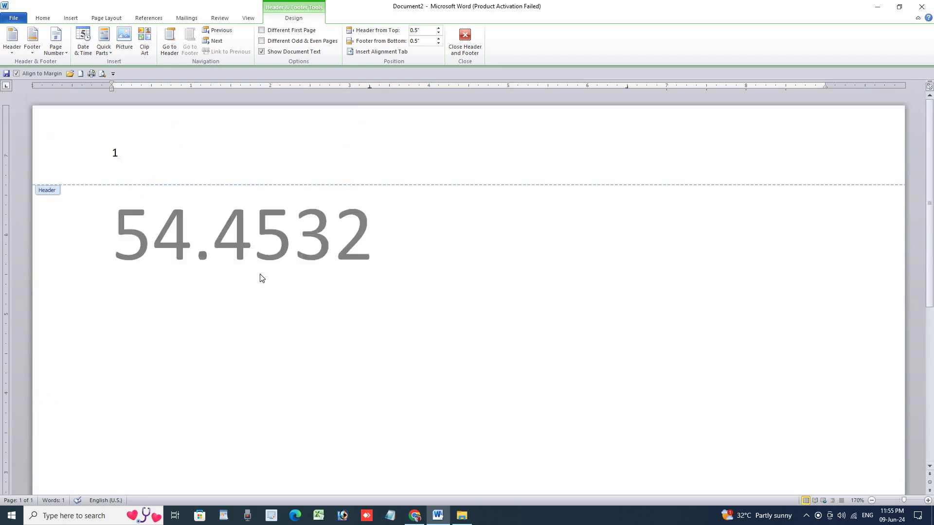
{"action": "scroll", "coordinate": [260, 292], "scroll_direction": "up", "scroll_amount": 4}
{"action": "scroll", "coordinate": [260, 315], "scroll_direction": "down", "scroll_amount": 1}
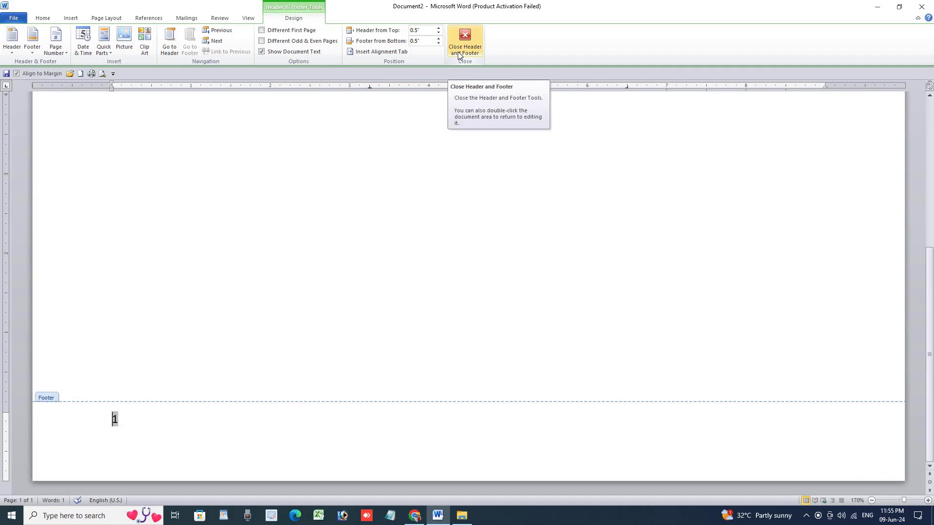
{"action": "key", "text": "Delete"}
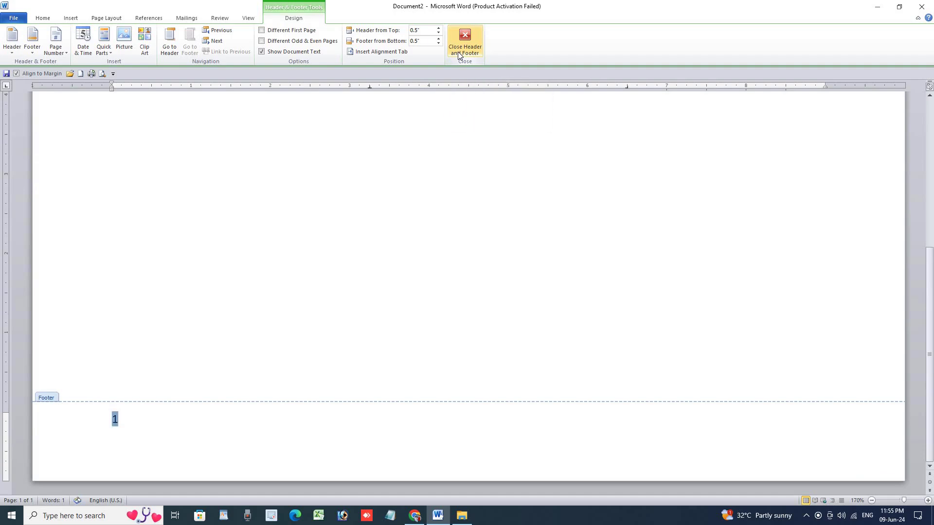
{"action": "key", "text": "Delete"}
{"action": "left_click", "coordinate": [458, 51]}
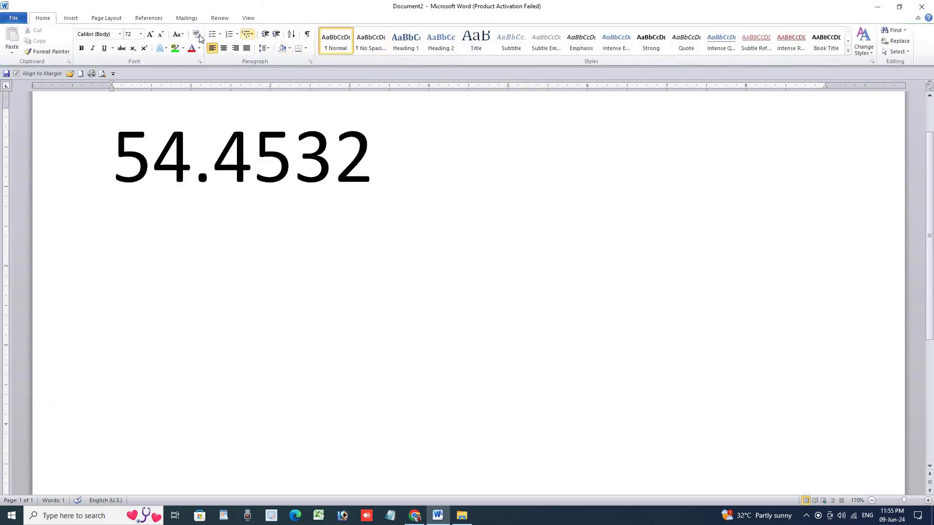
Step: Add a Circle-style page number at the bottom of the page, then return to the 54.4532 body text
{"action": "left_click", "coordinate": [70, 18]}
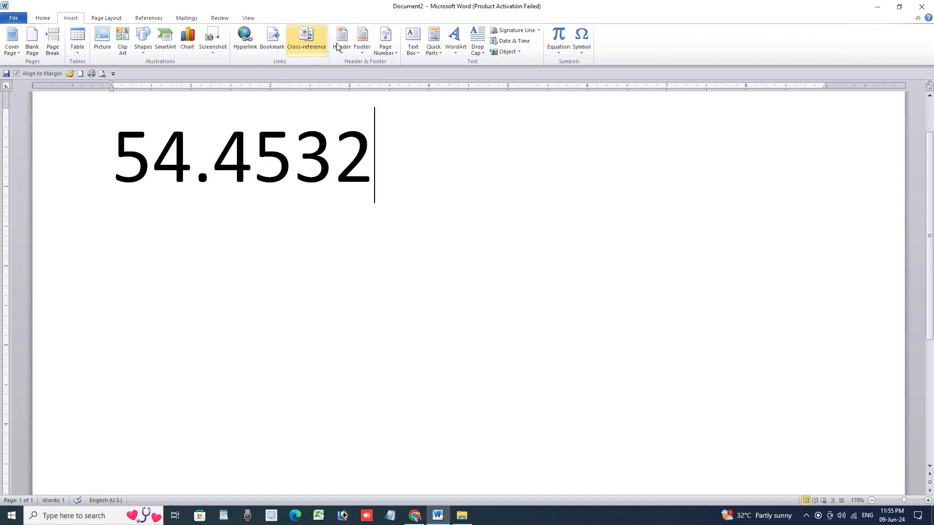
{"action": "left_click", "coordinate": [385, 46]}
{"action": "mouse_move", "coordinate": [409, 74]}
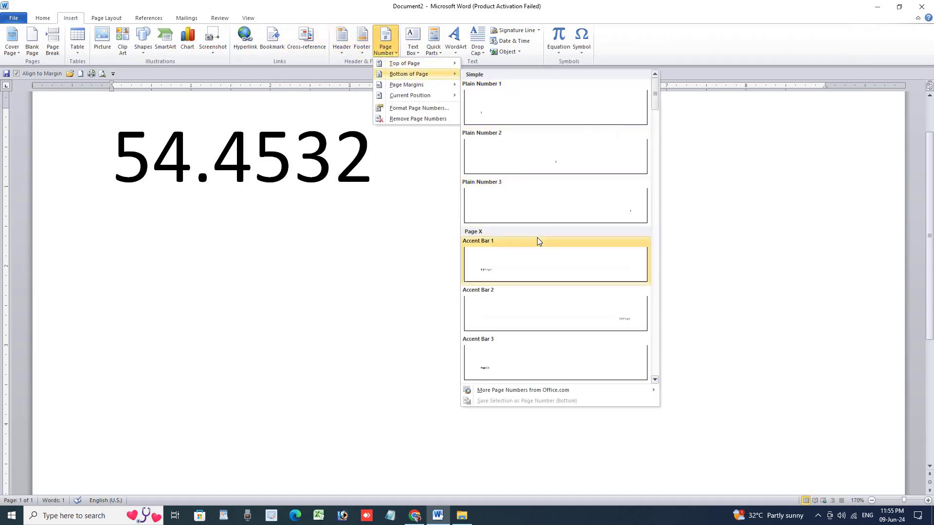
{"action": "scroll", "coordinate": [537, 237], "scroll_direction": "down", "scroll_amount": 1}
{"action": "scroll", "coordinate": [537, 237], "scroll_direction": "down", "scroll_amount": 1}
{"action": "scroll", "coordinate": [537, 237], "scroll_direction": "down", "scroll_amount": 1}
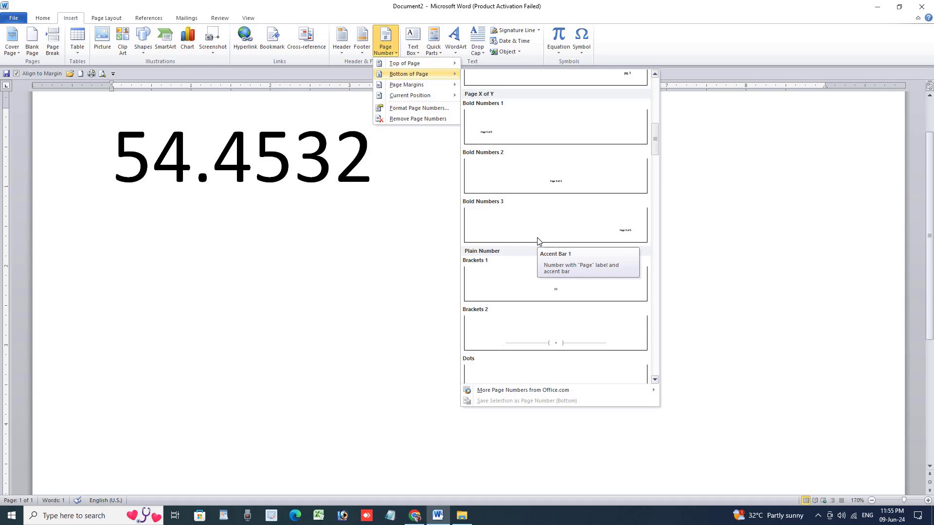
{"action": "scroll", "coordinate": [537, 241], "scroll_direction": "down", "scroll_amount": 3}
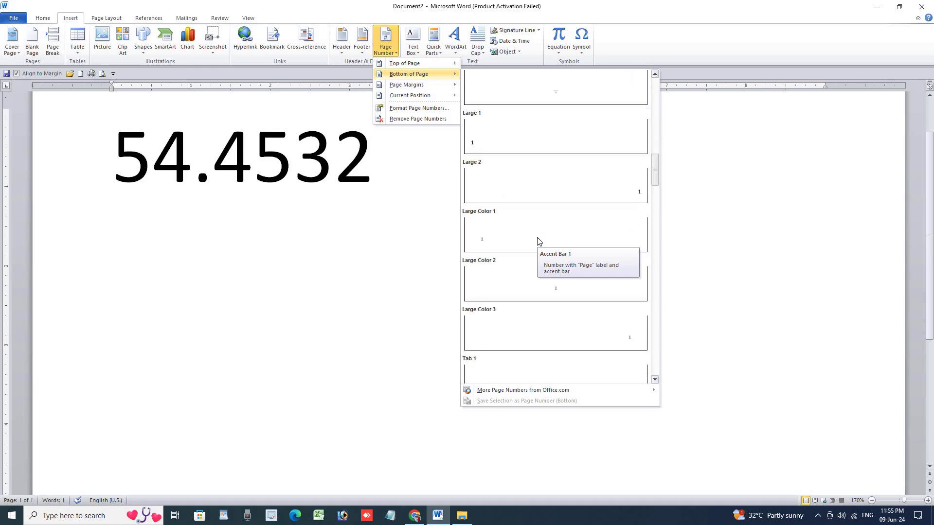
{"action": "scroll", "coordinate": [538, 240], "scroll_direction": "down", "scroll_amount": 3}
{"action": "scroll", "coordinate": [537, 241], "scroll_direction": "down", "scroll_amount": 3}
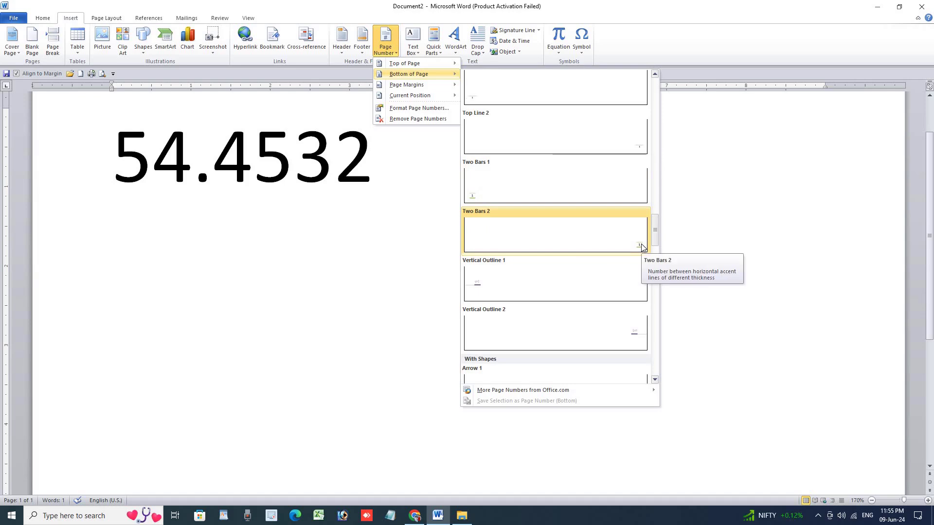
{"action": "scroll", "coordinate": [573, 304], "scroll_direction": "down", "scroll_amount": 9}
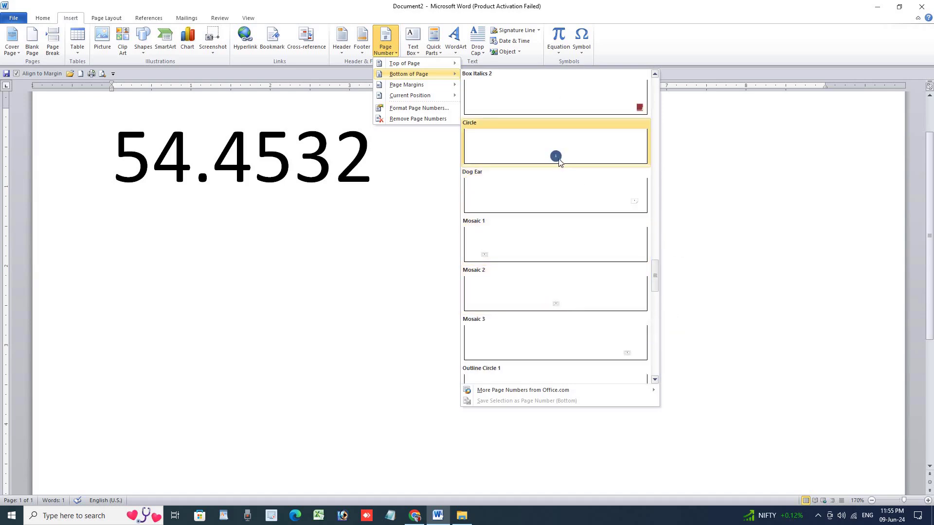
{"action": "left_click", "coordinate": [559, 162]}
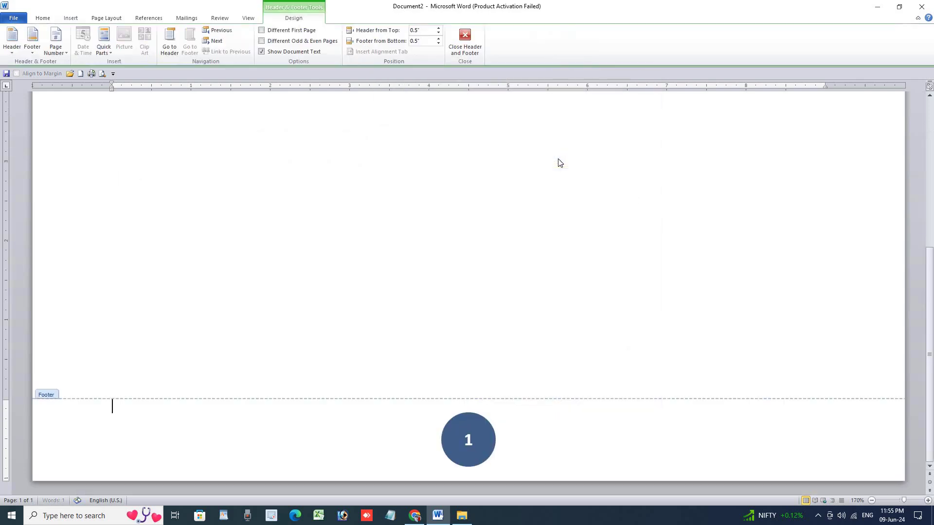
{"action": "scroll", "coordinate": [469, 205], "scroll_direction": "up", "scroll_amount": 5}
{"action": "scroll", "coordinate": [469, 204], "scroll_direction": "up", "scroll_amount": 5}
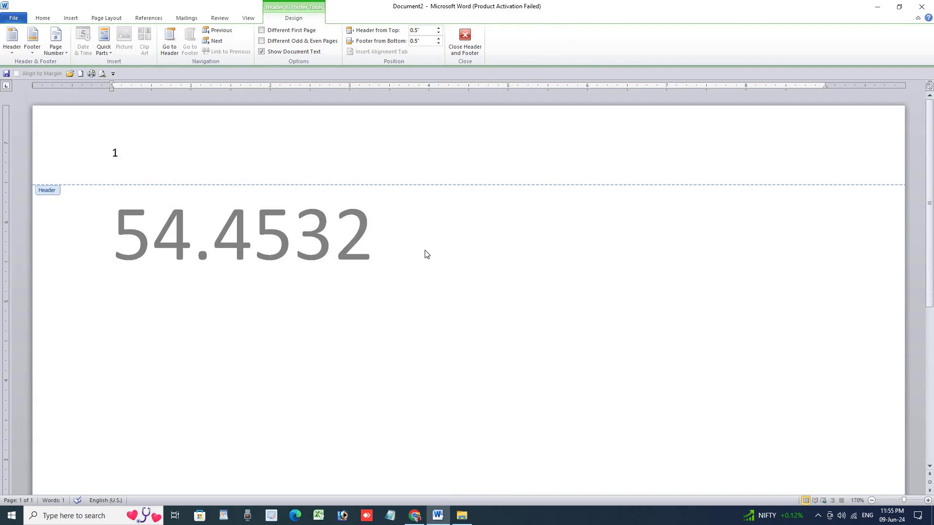
{"action": "double_click", "coordinate": [405, 246]}
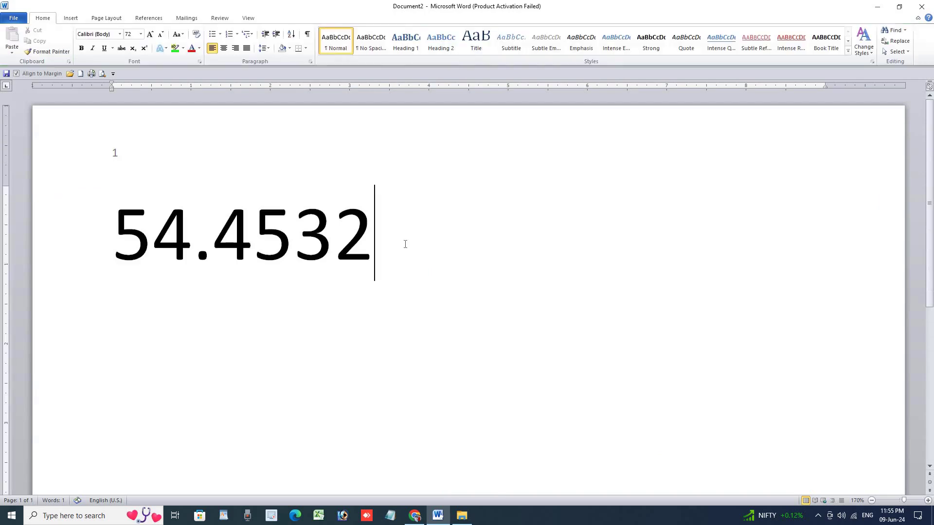
Step: Insert a page break after 54.4532 plus three blank pages, giving five pages
{"action": "left_click", "coordinate": [72, 18]}
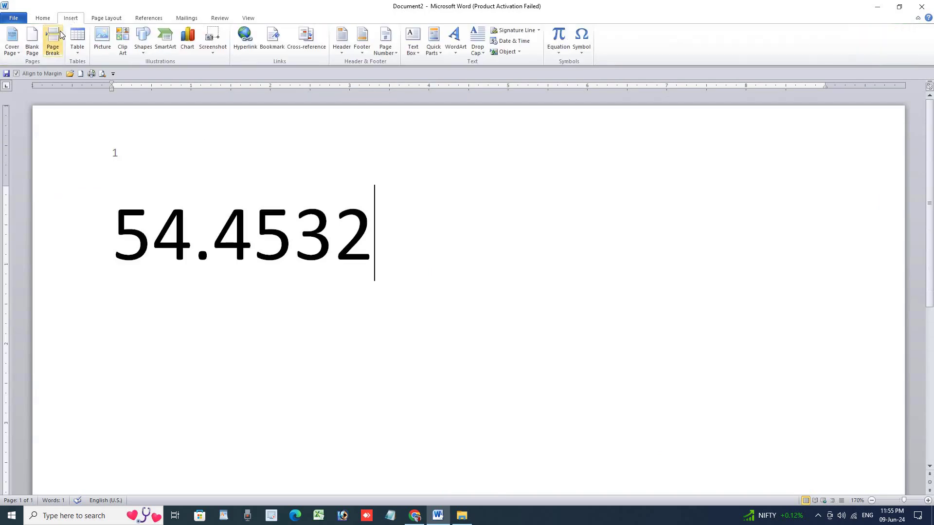
{"action": "left_click", "coordinate": [54, 49]}
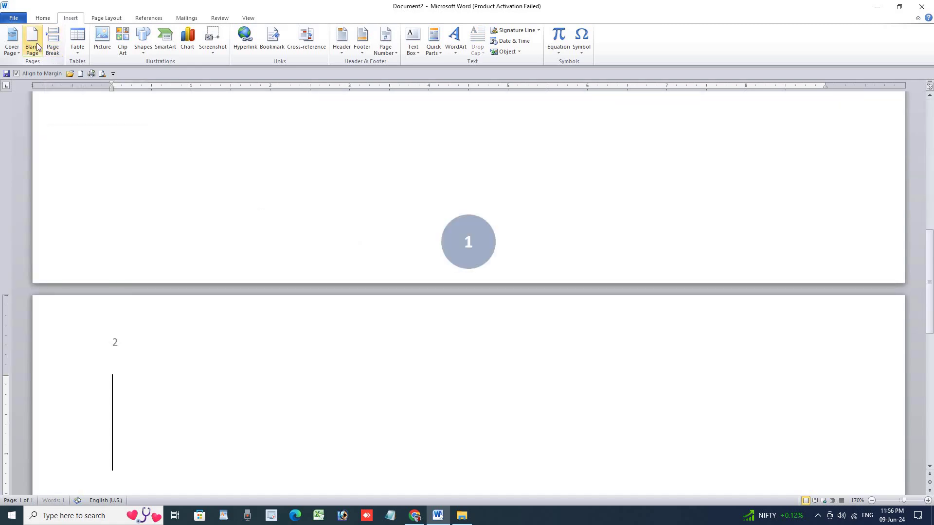
{"action": "left_click", "coordinate": [37, 47]}
{"action": "left_click", "coordinate": [37, 48]}
{"action": "left_click", "coordinate": [37, 47]}
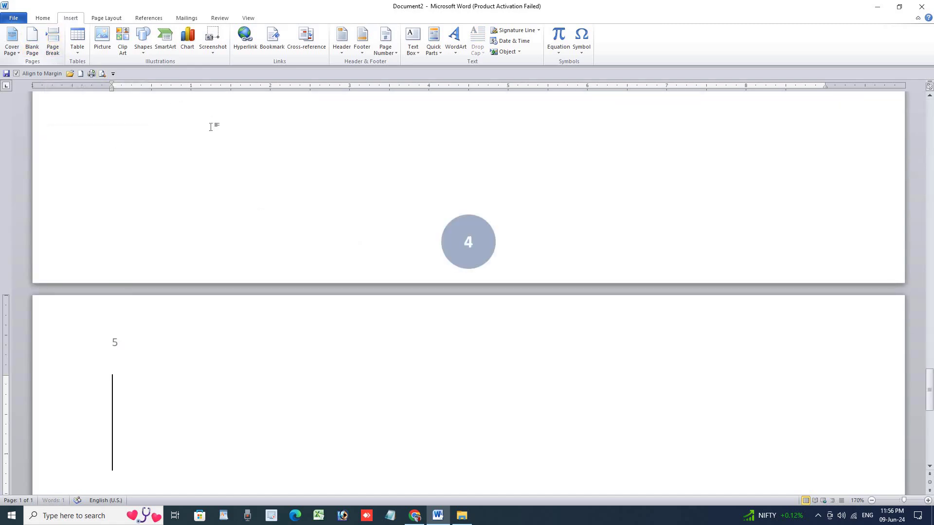
Step: Review the five pages, then switch to the chapter_4.pdf reference in the browser
{"action": "scroll", "coordinate": [369, 252], "scroll_direction": "down", "scroll_amount": 2}
{"action": "scroll", "coordinate": [374, 258], "scroll_direction": "down", "scroll_amount": 5}
{"action": "scroll", "coordinate": [381, 272], "scroll_direction": "down", "scroll_amount": 5}
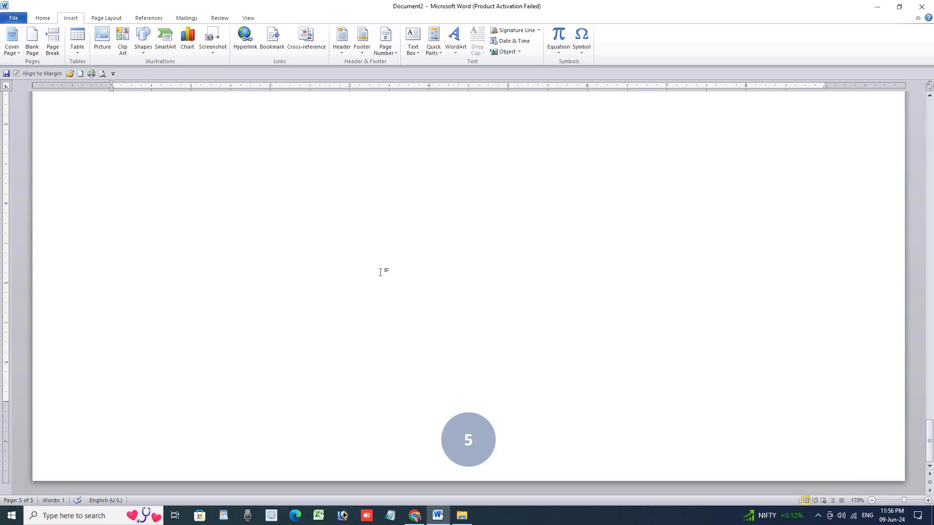
{"action": "scroll", "coordinate": [381, 270], "scroll_direction": "up", "scroll_amount": 5}
{"action": "scroll", "coordinate": [385, 267], "scroll_direction": "up", "scroll_amount": 5}
{"action": "scroll", "coordinate": [387, 264], "scroll_direction": "up", "scroll_amount": 5}
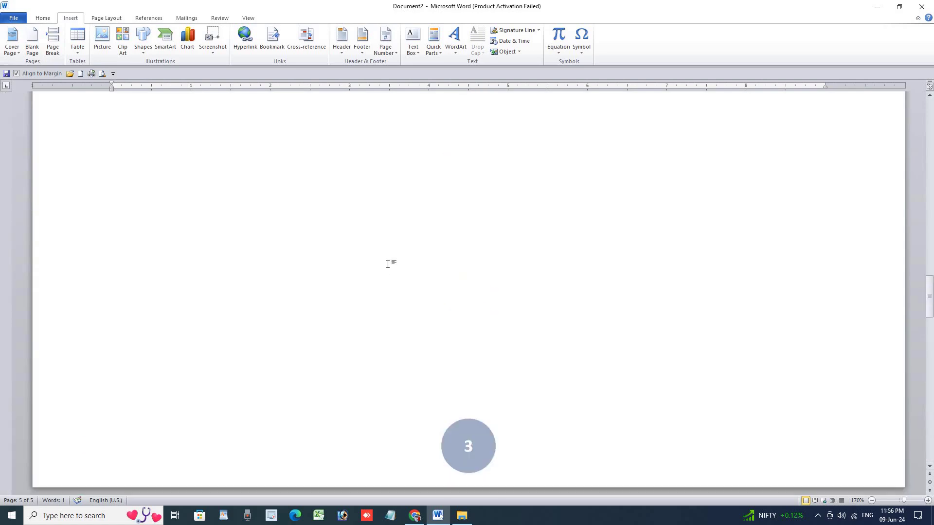
{"action": "scroll", "coordinate": [389, 264], "scroll_direction": "up", "scroll_amount": 5}
{"action": "scroll", "coordinate": [391, 264], "scroll_direction": "up", "scroll_amount": 5}
{"action": "scroll", "coordinate": [392, 263], "scroll_direction": "up", "scroll_amount": 5}
{"action": "scroll", "coordinate": [393, 262], "scroll_direction": "up", "scroll_amount": 5}
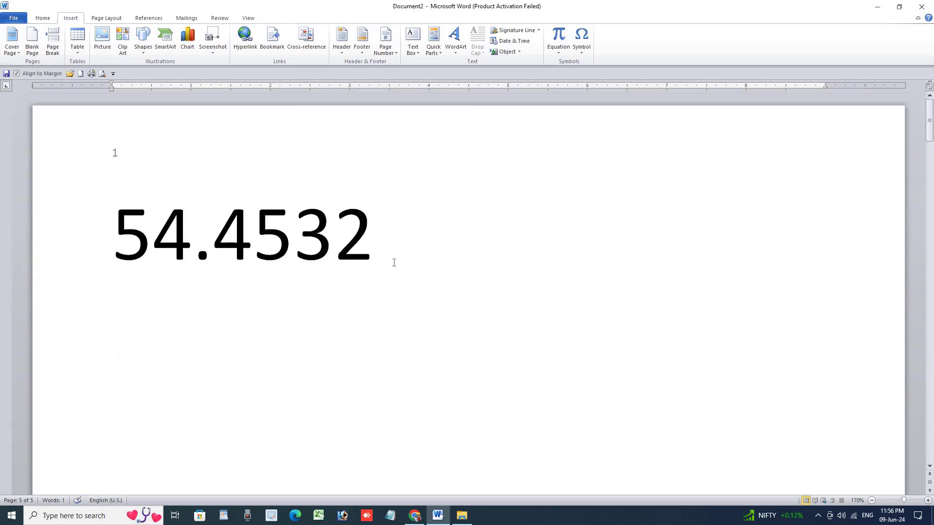
{"action": "left_click", "coordinate": [419, 517]}
Step: Show chapter_4.pdf in Chrome at page 21's header steps below Figure 4.20
{"action": "left_click", "coordinate": [415, 516]}
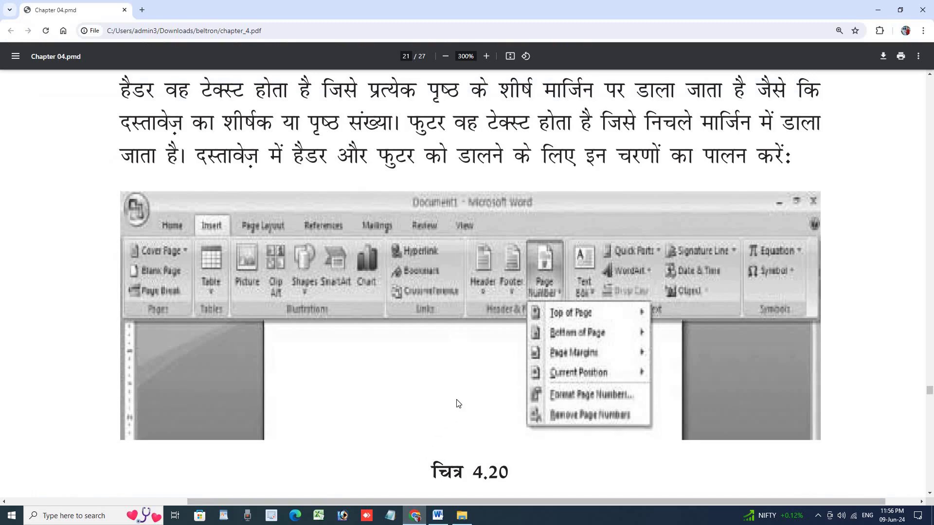
{"action": "scroll", "coordinate": [459, 401], "scroll_direction": "down", "scroll_amount": 2}
{"action": "scroll", "coordinate": [458, 401], "scroll_direction": "down", "scroll_amount": 3}
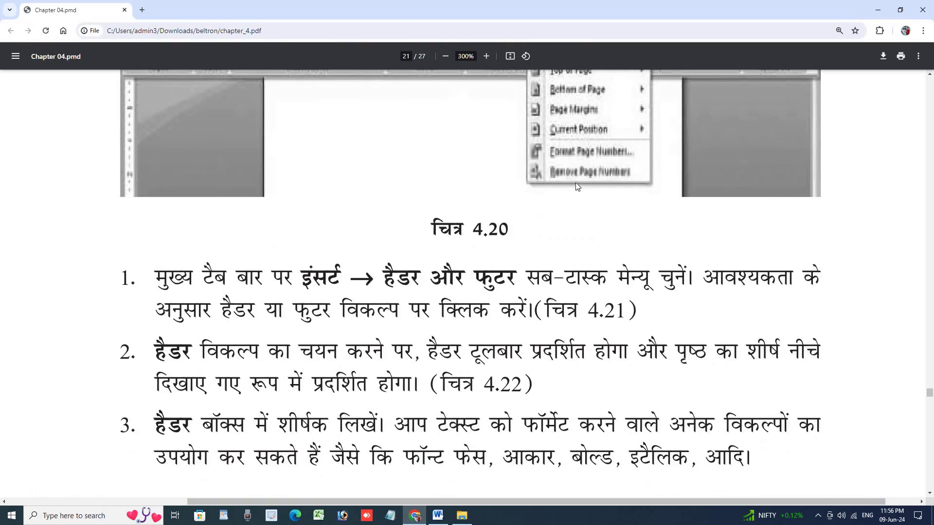
{"action": "scroll", "coordinate": [576, 183], "scroll_direction": "up", "scroll_amount": 3}
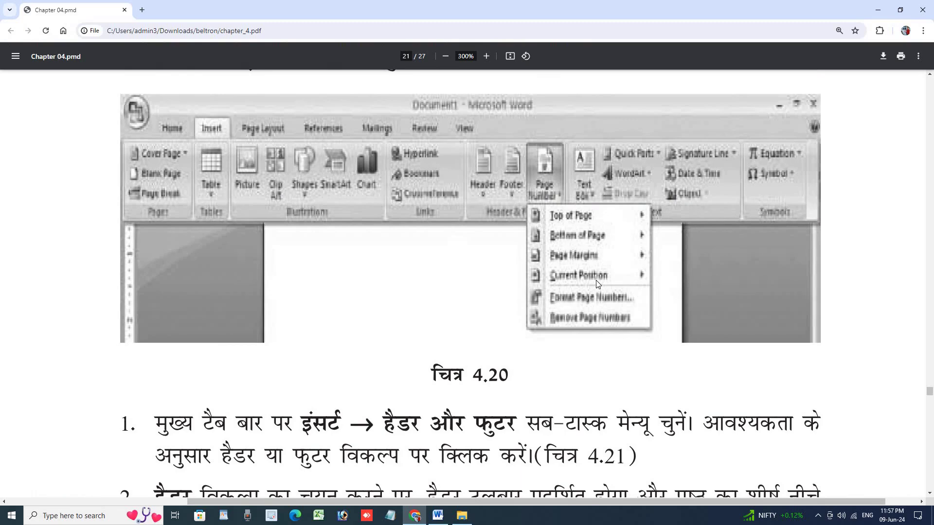
{"action": "scroll", "coordinate": [597, 285], "scroll_direction": "down", "scroll_amount": 4}
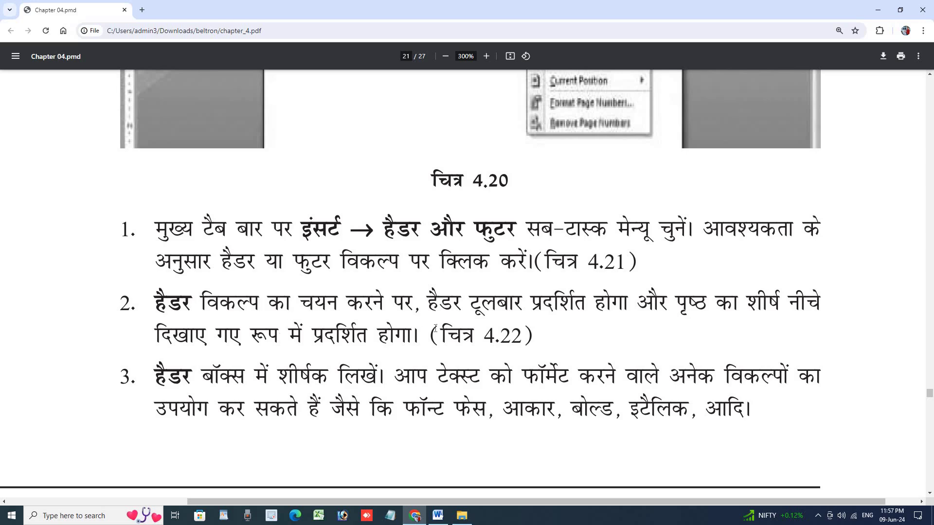
Step: Check page 22's Header gallery figure, return to page 21's steps, then reveal hidden tray icons
{"action": "scroll", "coordinate": [511, 344], "scroll_direction": "down", "scroll_amount": 5}
{"action": "scroll", "coordinate": [511, 345], "scroll_direction": "down", "scroll_amount": 4}
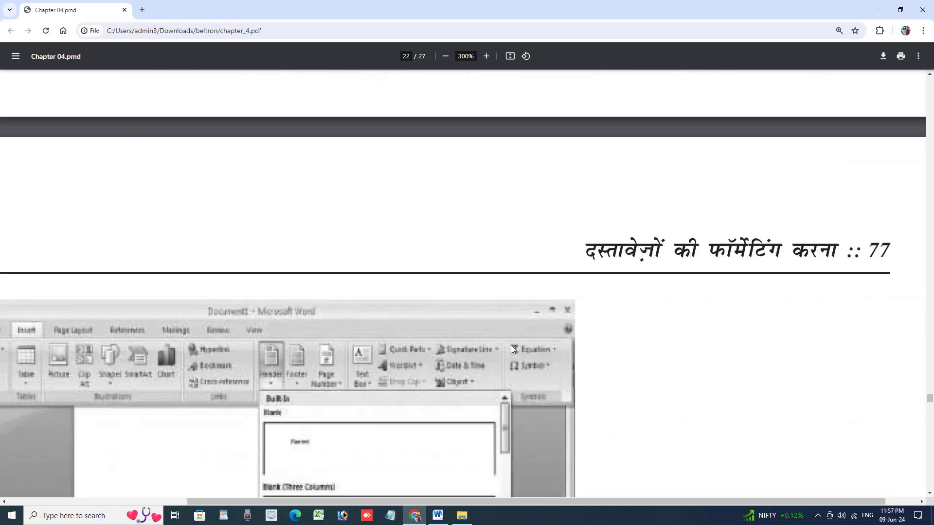
{"action": "scroll", "coordinate": [510, 344], "scroll_direction": "down", "scroll_amount": 4}
{"action": "scroll", "coordinate": [510, 344], "scroll_direction": "down", "scroll_amount": 1}
{"action": "scroll", "coordinate": [489, 344], "scroll_direction": "down", "scroll_amount": 1}
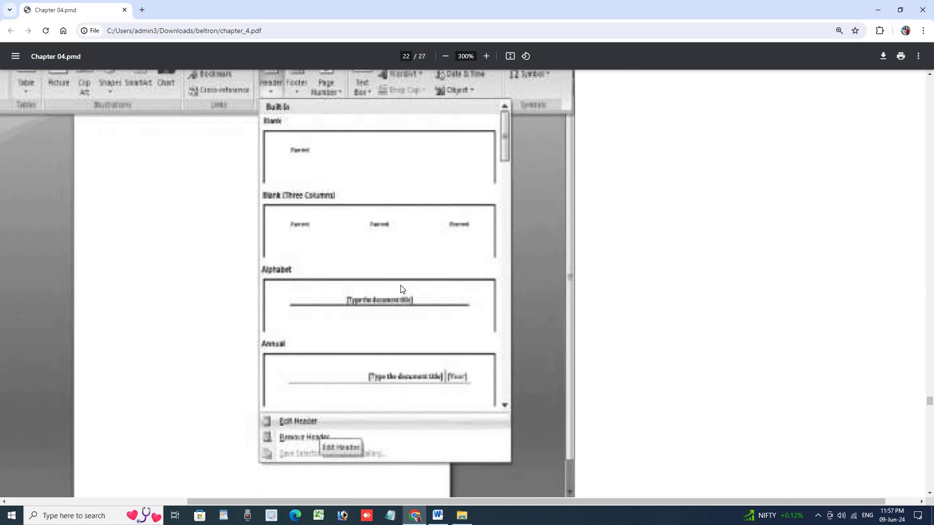
{"action": "scroll", "coordinate": [434, 296], "scroll_direction": "up", "scroll_amount": 4}
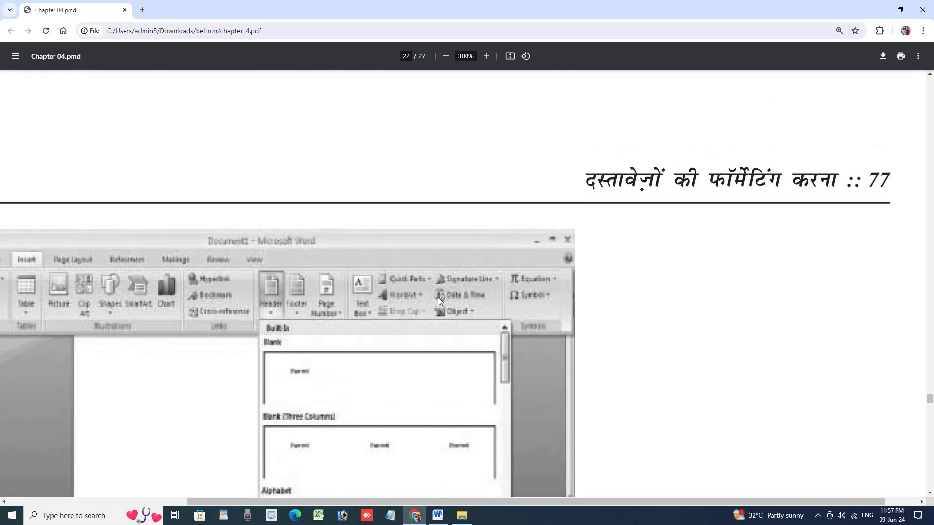
{"action": "scroll", "coordinate": [438, 296], "scroll_direction": "up", "scroll_amount": 4}
{"action": "scroll", "coordinate": [439, 300], "scroll_direction": "up", "scroll_amount": 6}
{"action": "scroll", "coordinate": [439, 300], "scroll_direction": "up", "scroll_amount": 3}
{"action": "scroll", "coordinate": [441, 299], "scroll_direction": "down", "scroll_amount": 2}
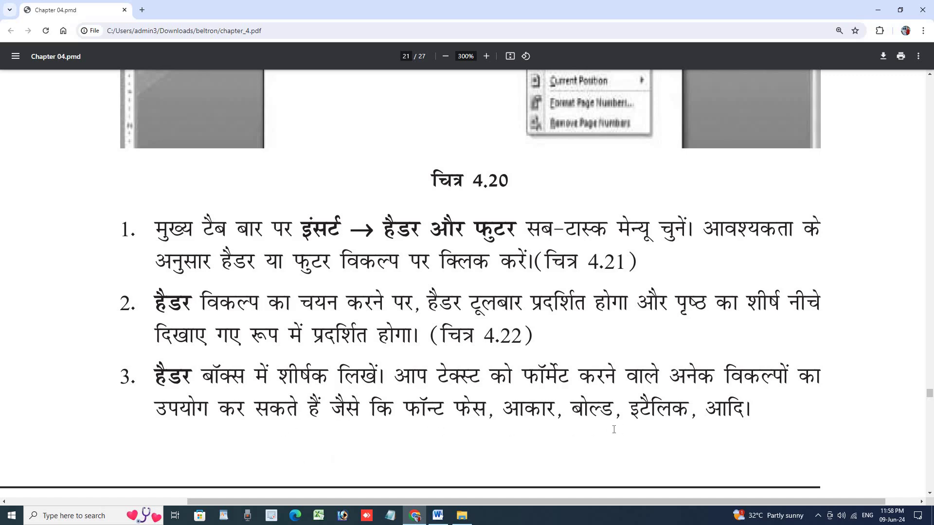
{"action": "scroll", "coordinate": [719, 422], "scroll_direction": "down", "scroll_amount": 2}
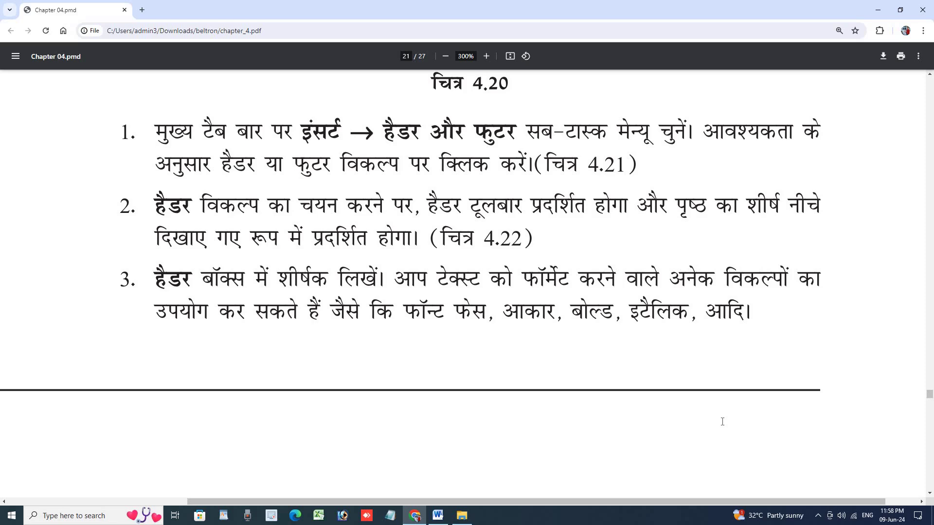
{"action": "left_click", "coordinate": [817, 515]}
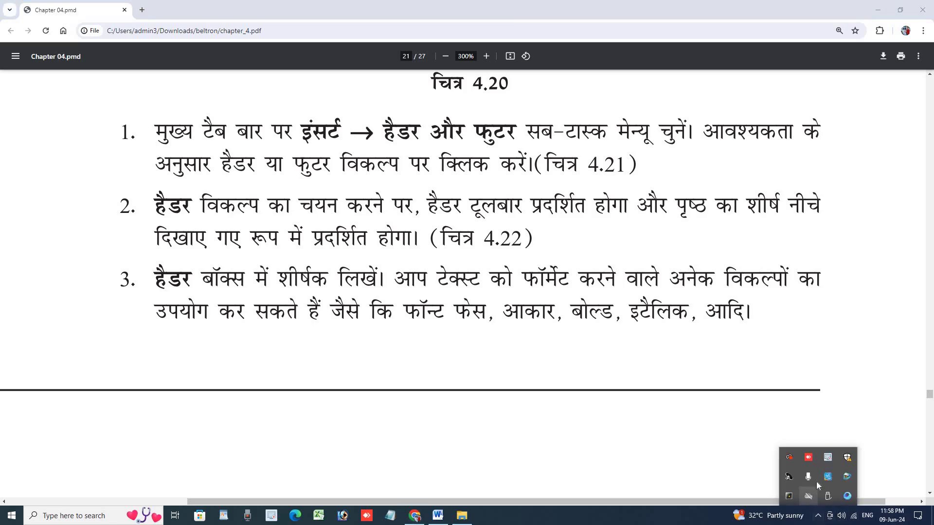